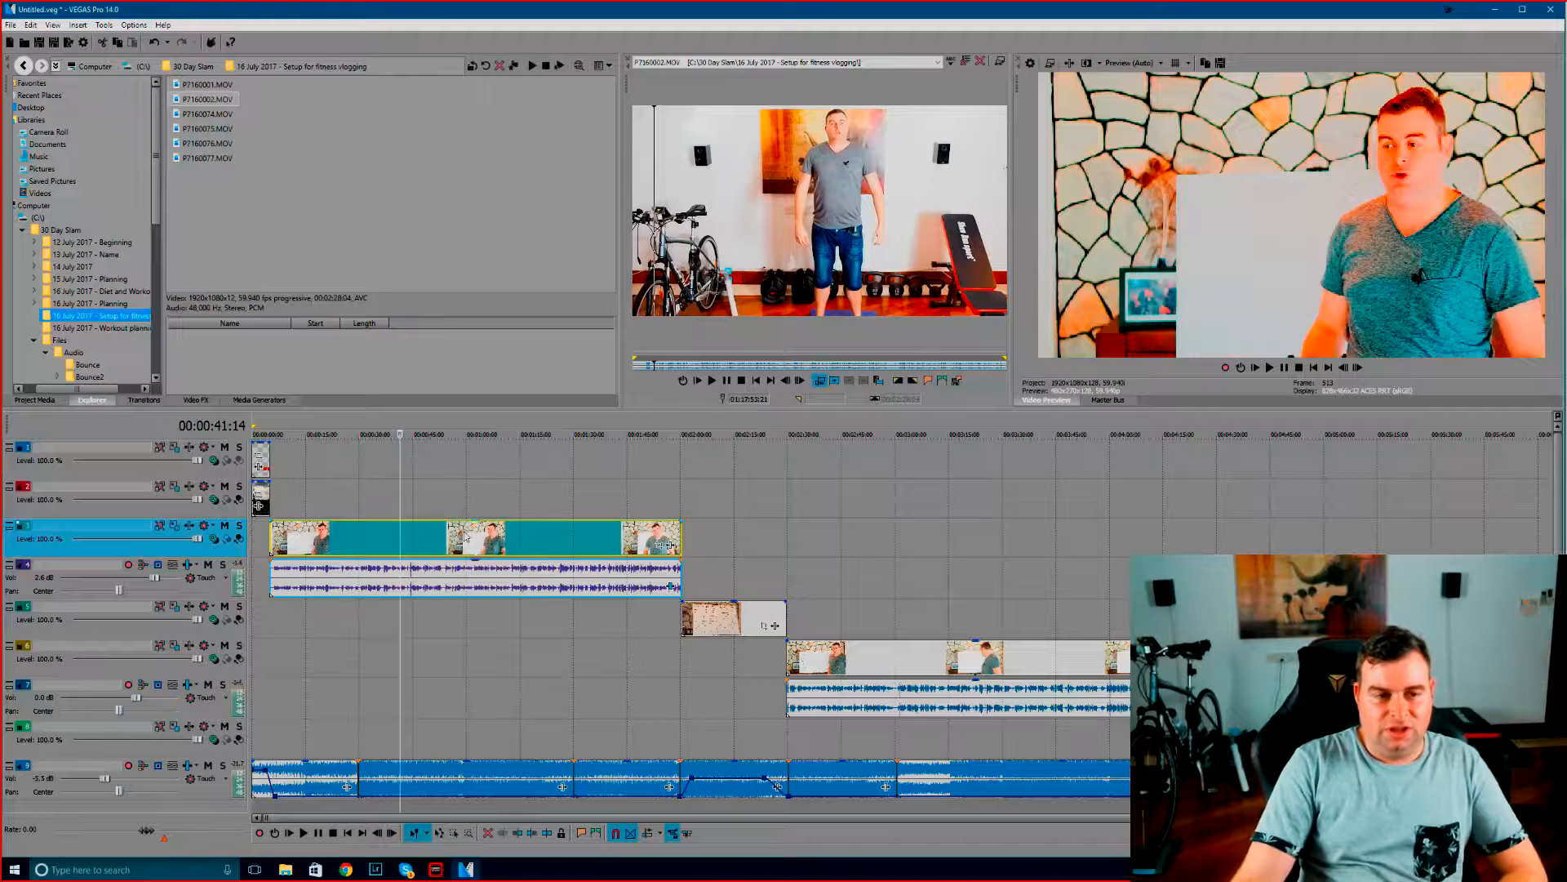
Preview several frames in the middle of the first talking clip and park the playhead at 00:01:20:16
left_click(534, 539)
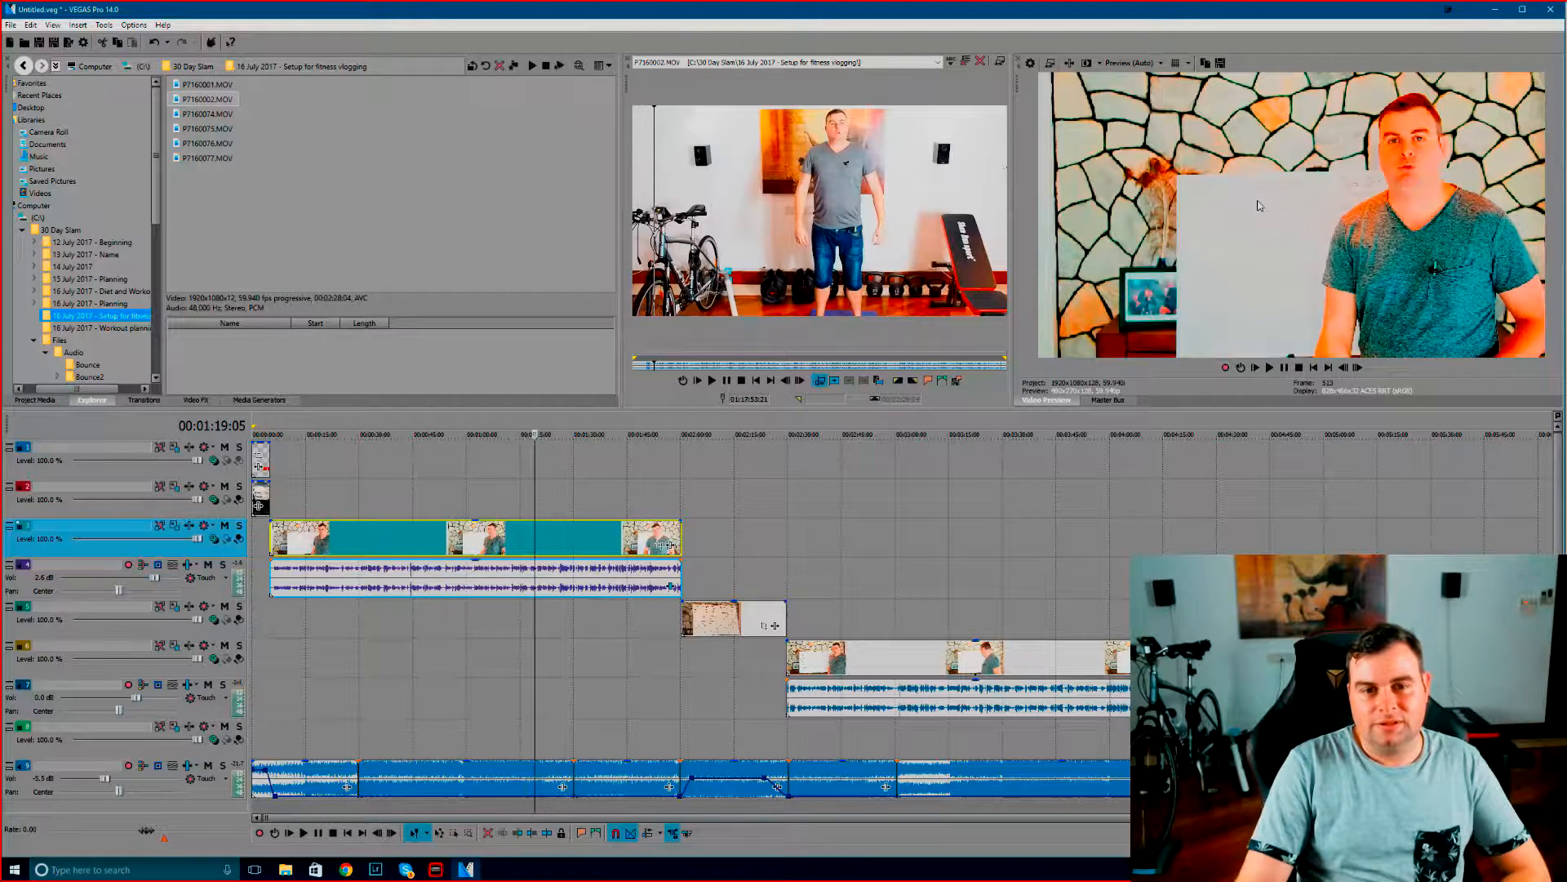
left_click(542, 535)
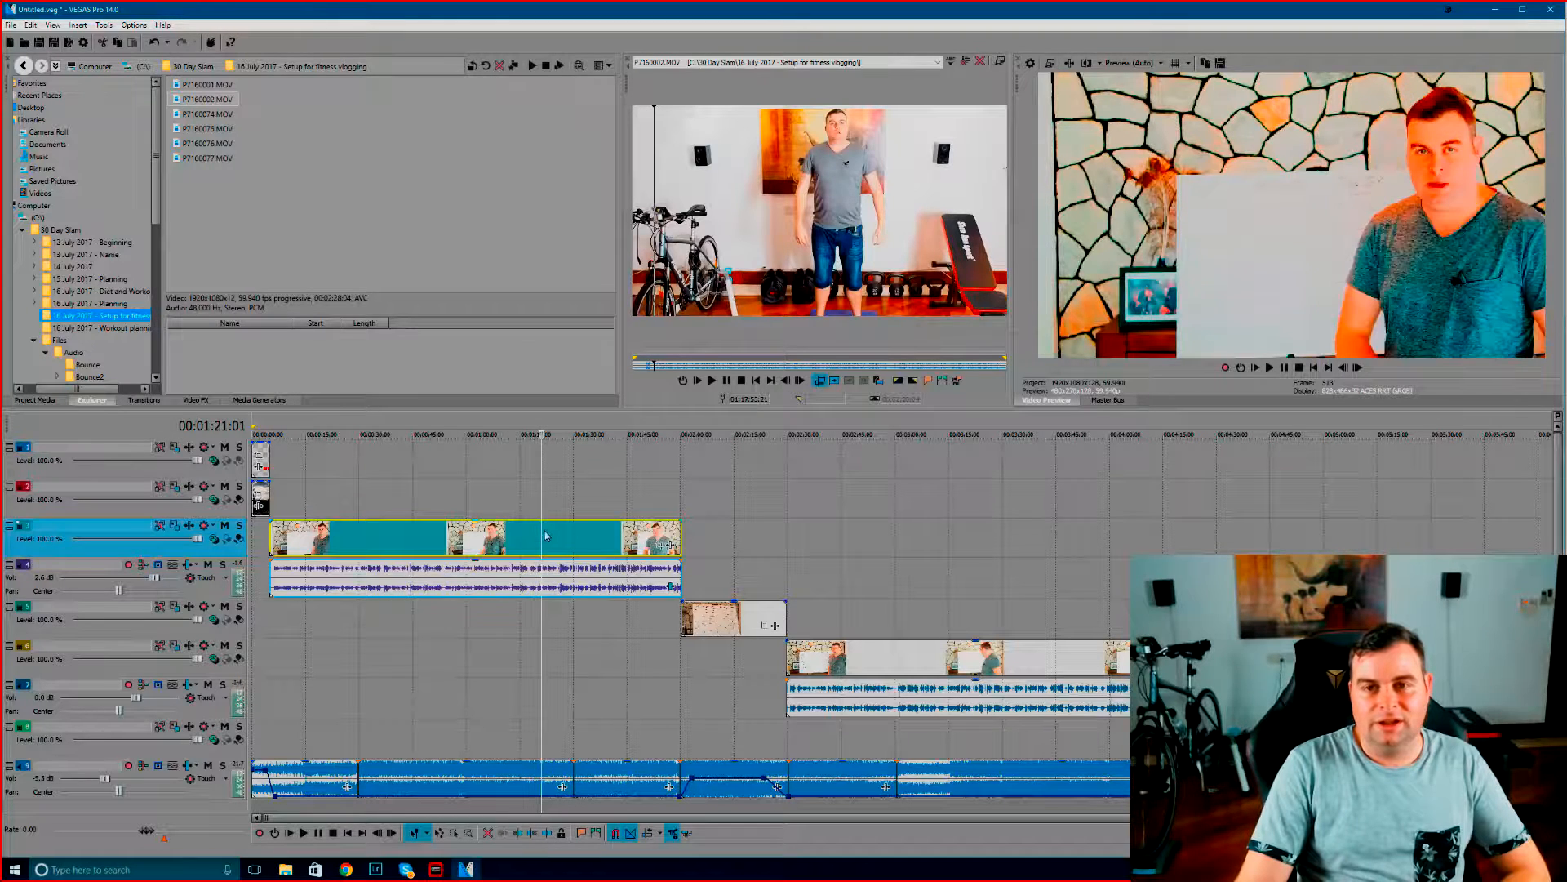
left_click(559, 535)
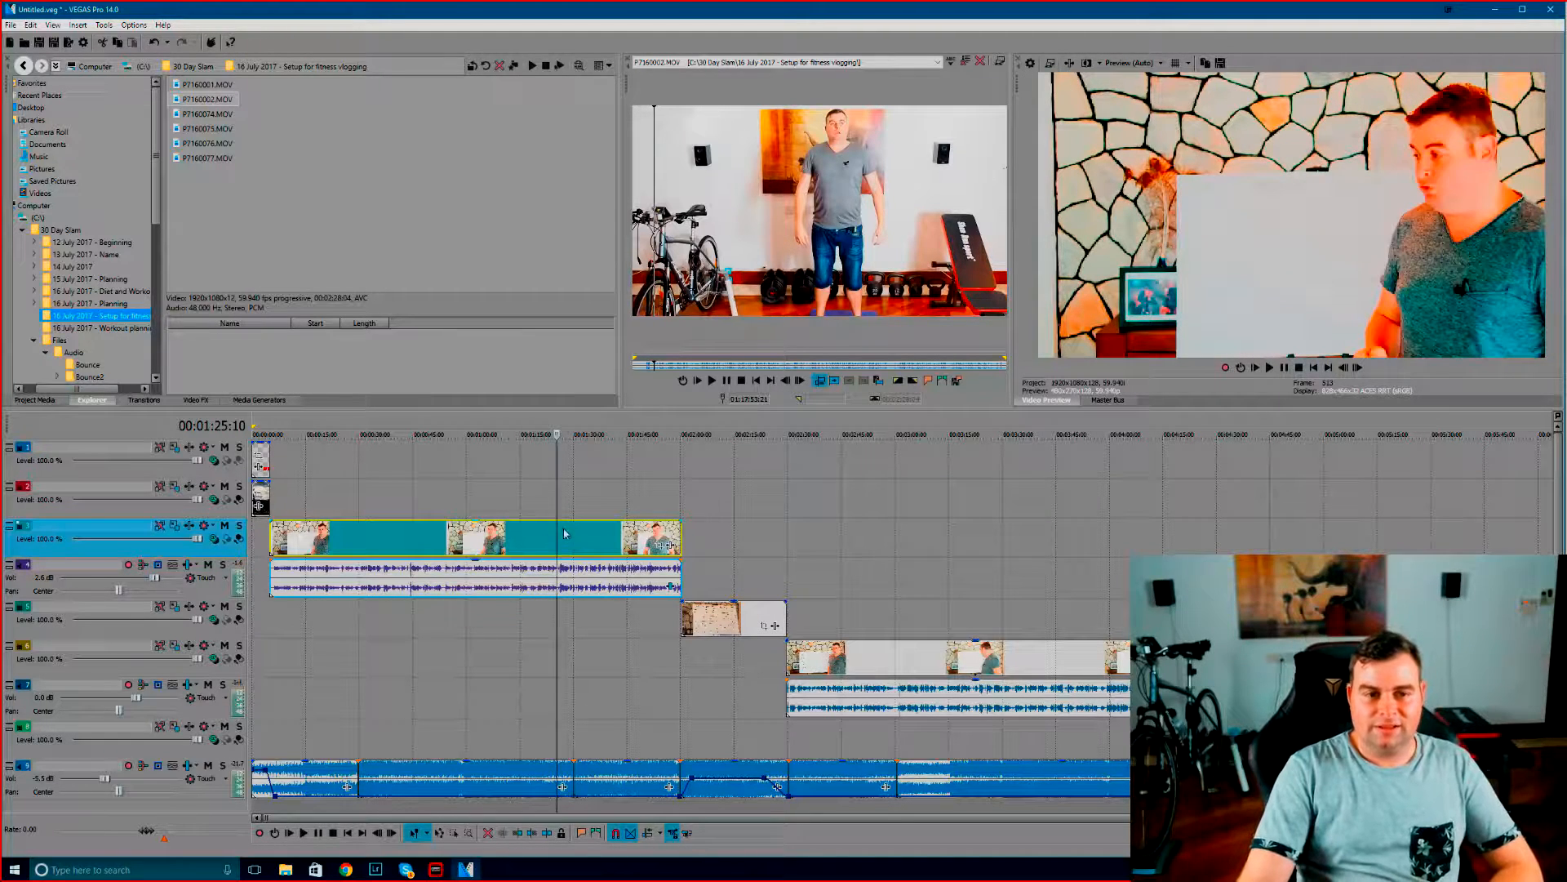
left_click(565, 528)
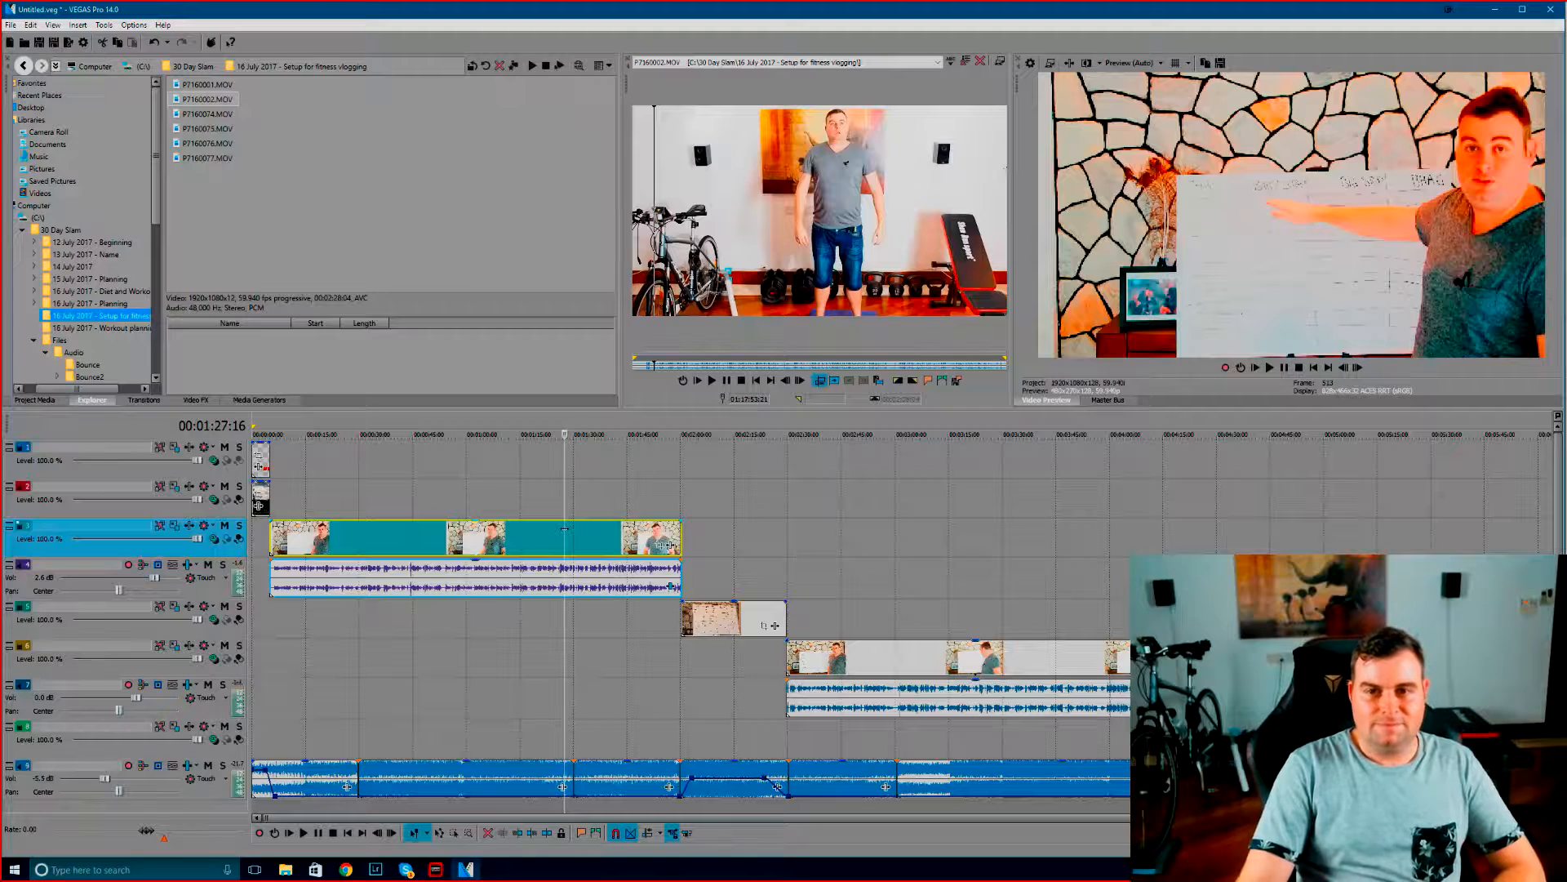
left_click(538, 539)
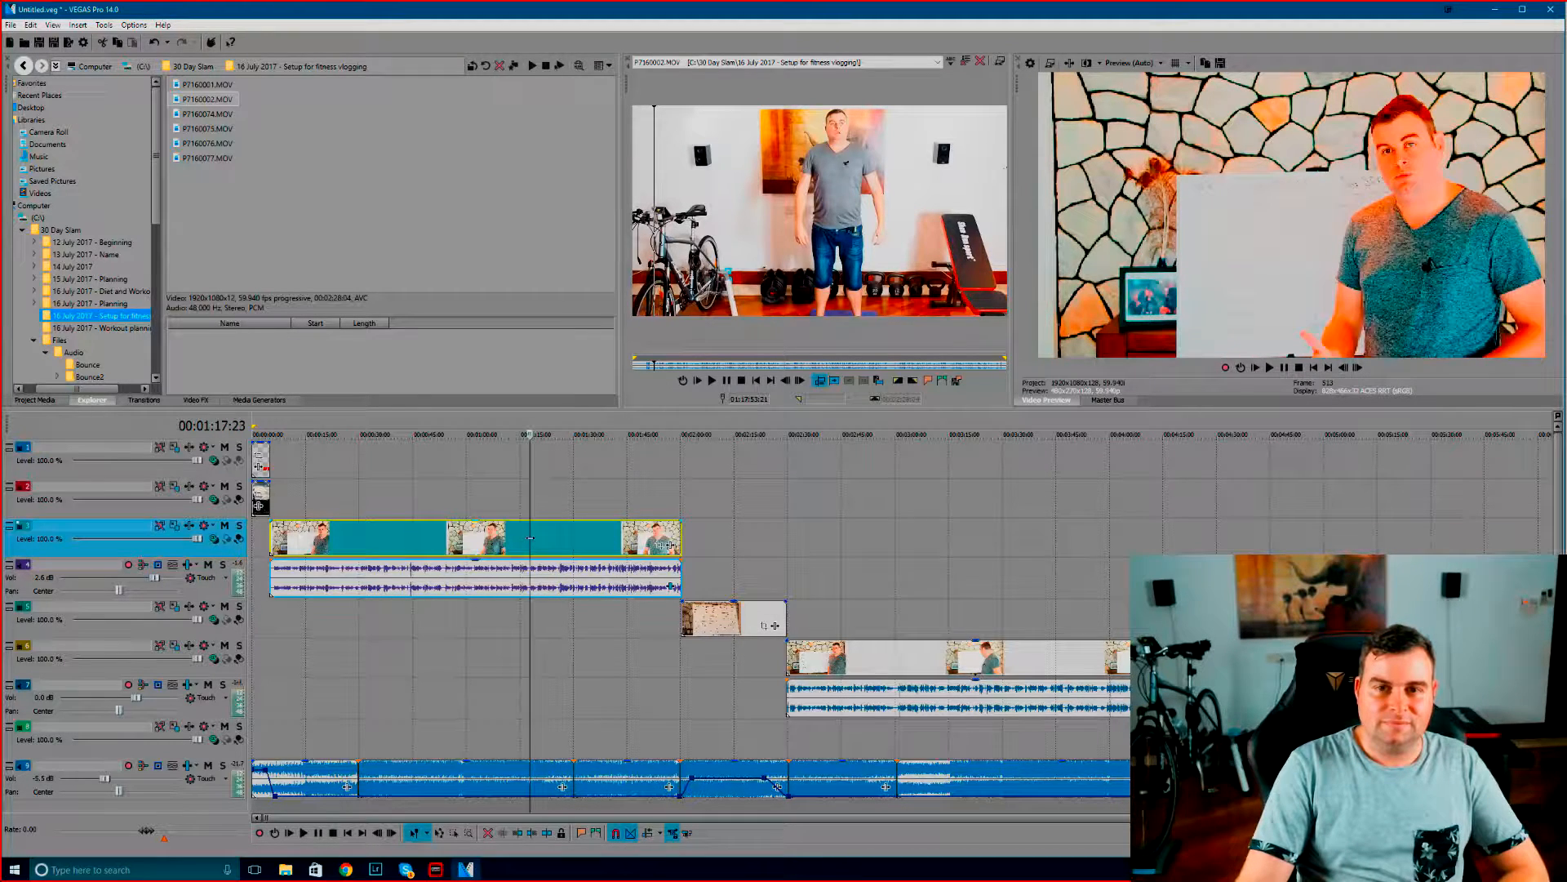
left_click(540, 538)
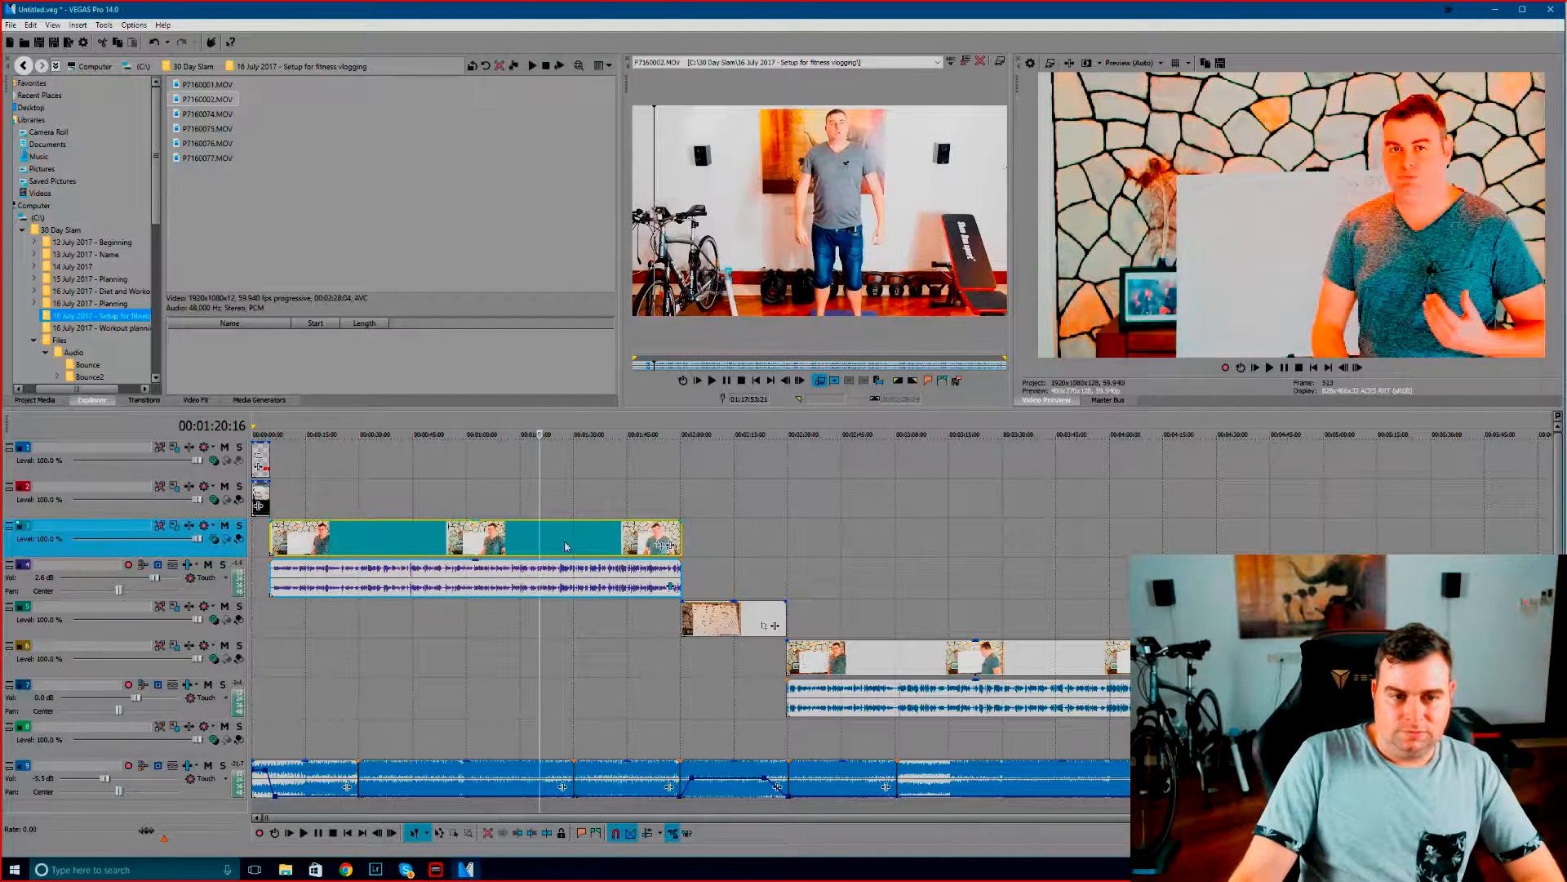
Add the VEGAS Color Corrector and VEGAS Brightness and Contrast effects to the first talking clip
left_click(671, 547)
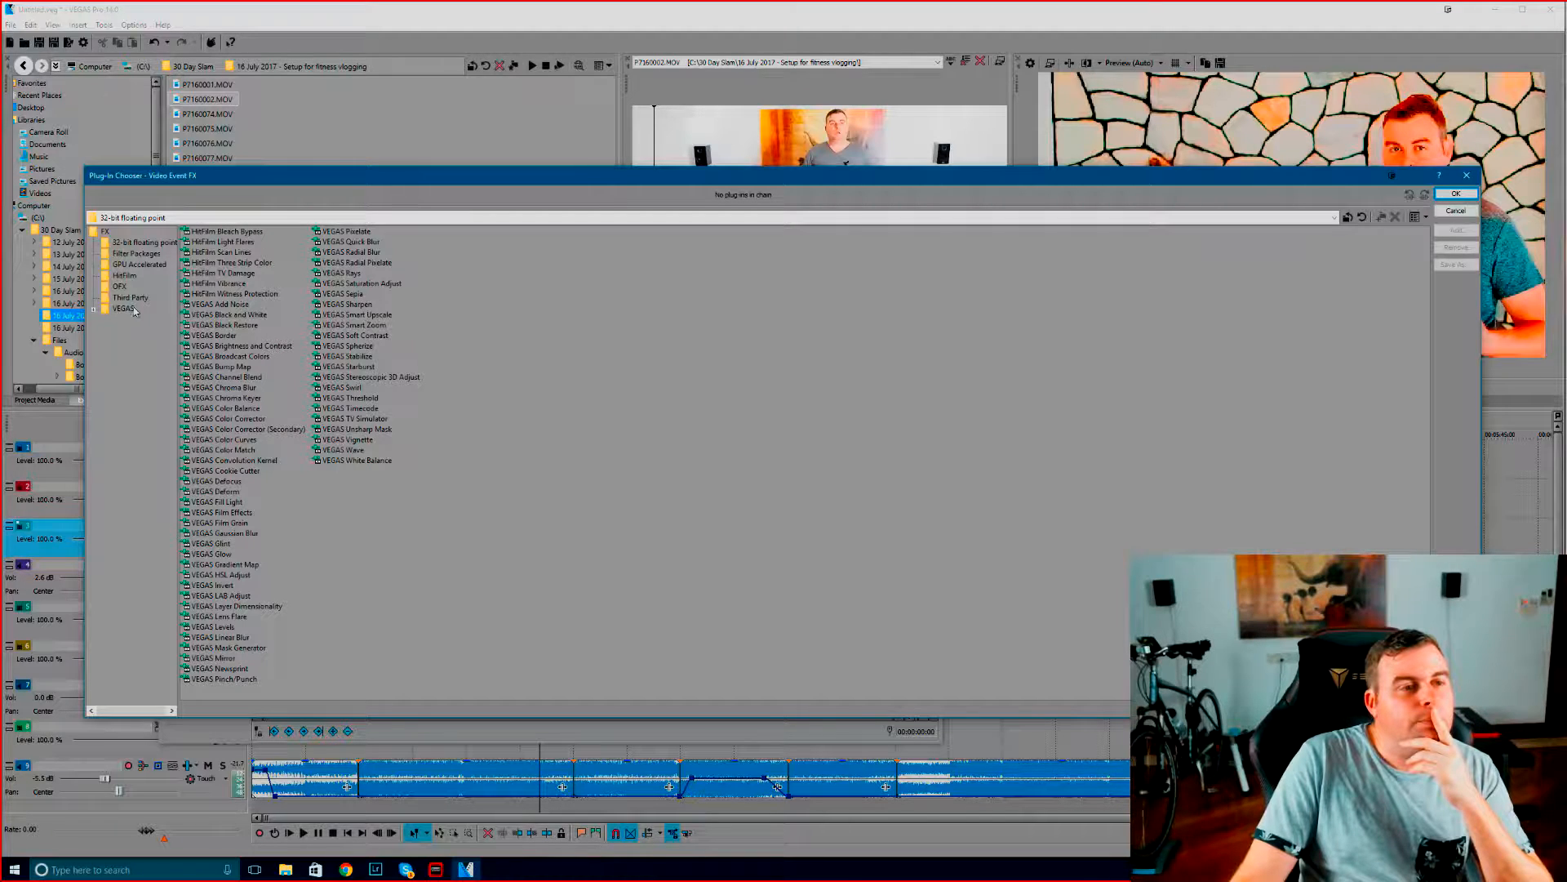
left_click(123, 309)
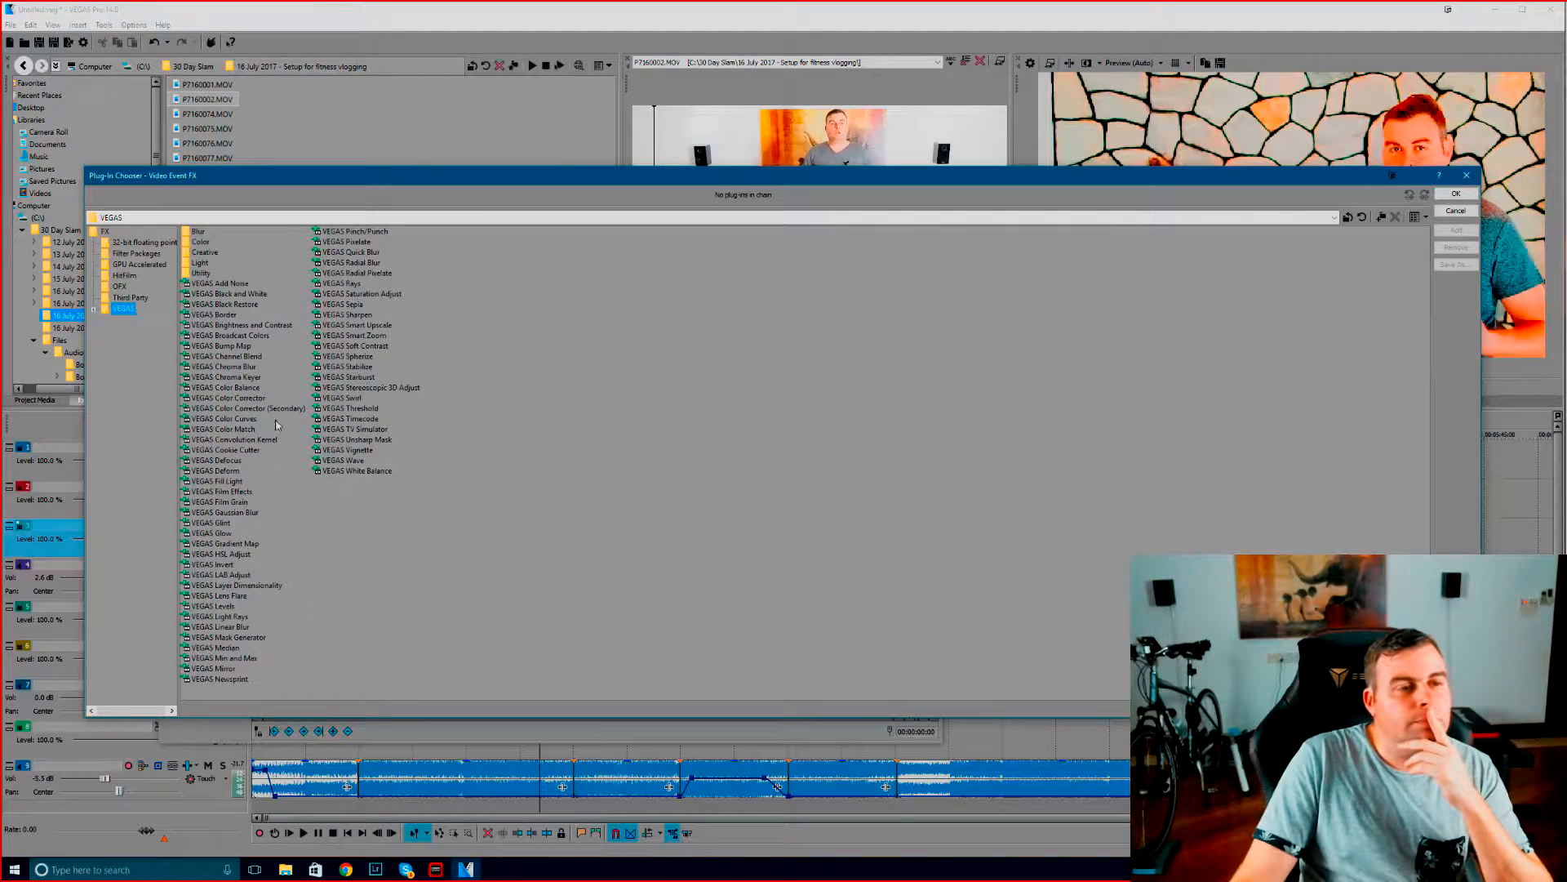
left_click(198, 243)
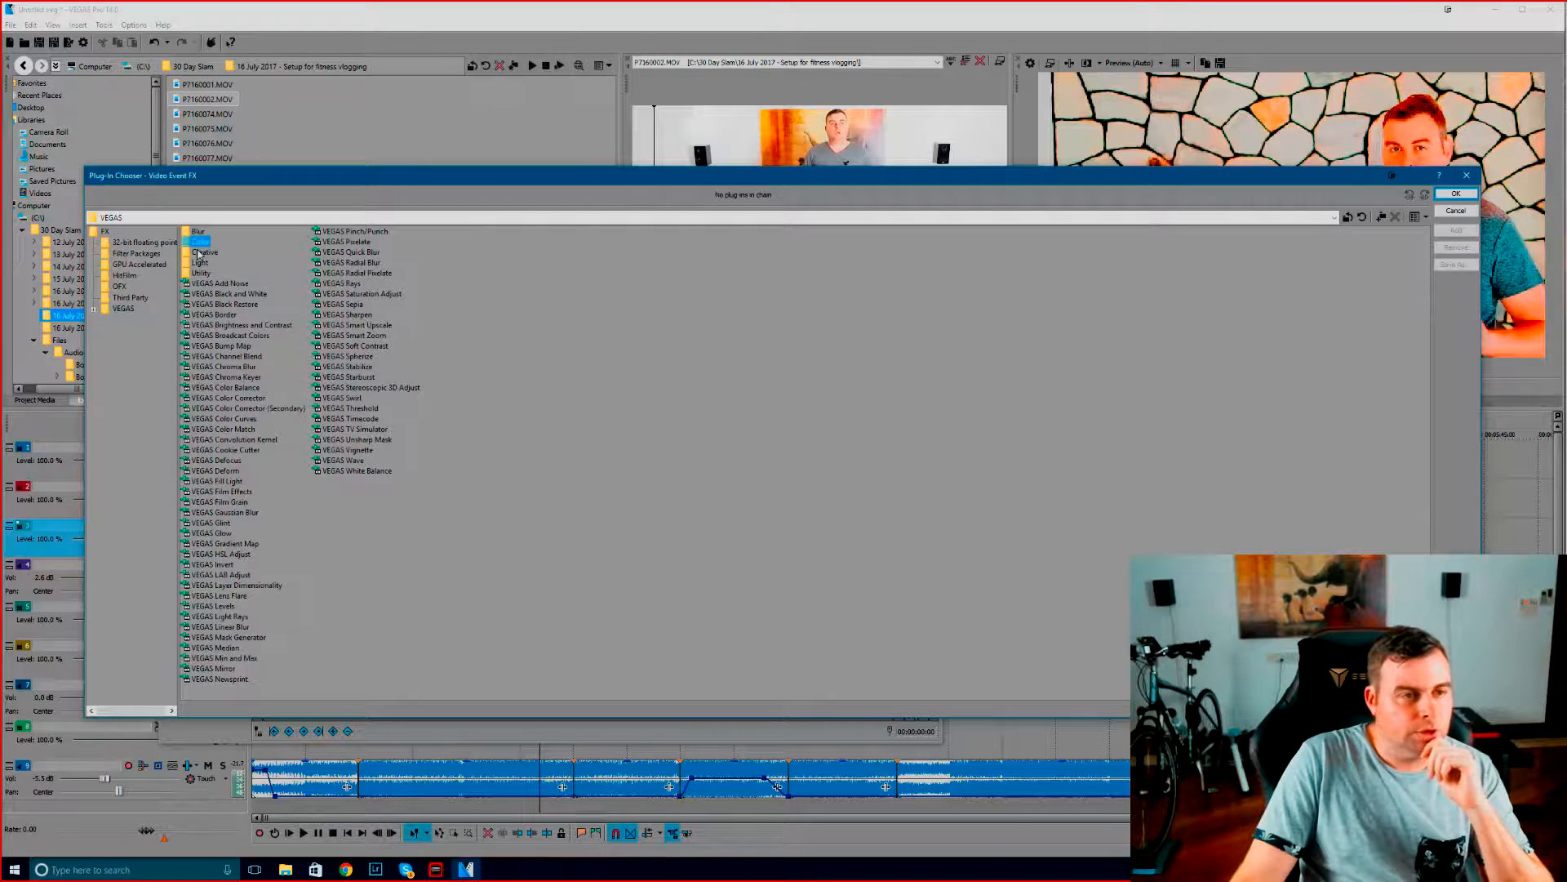
double_click(196, 244)
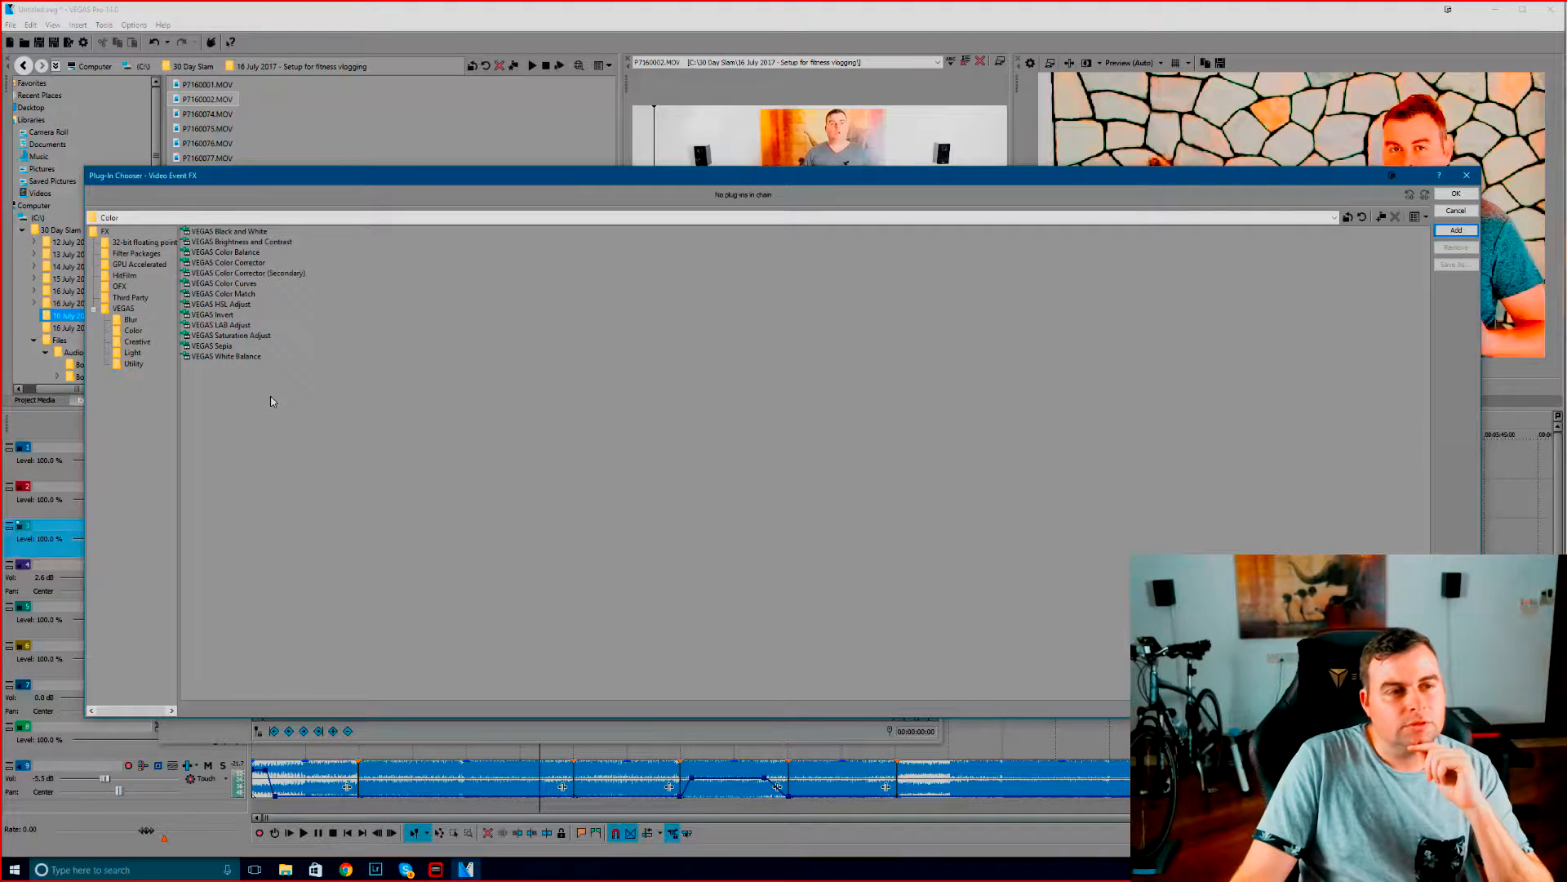
double_click(249, 263)
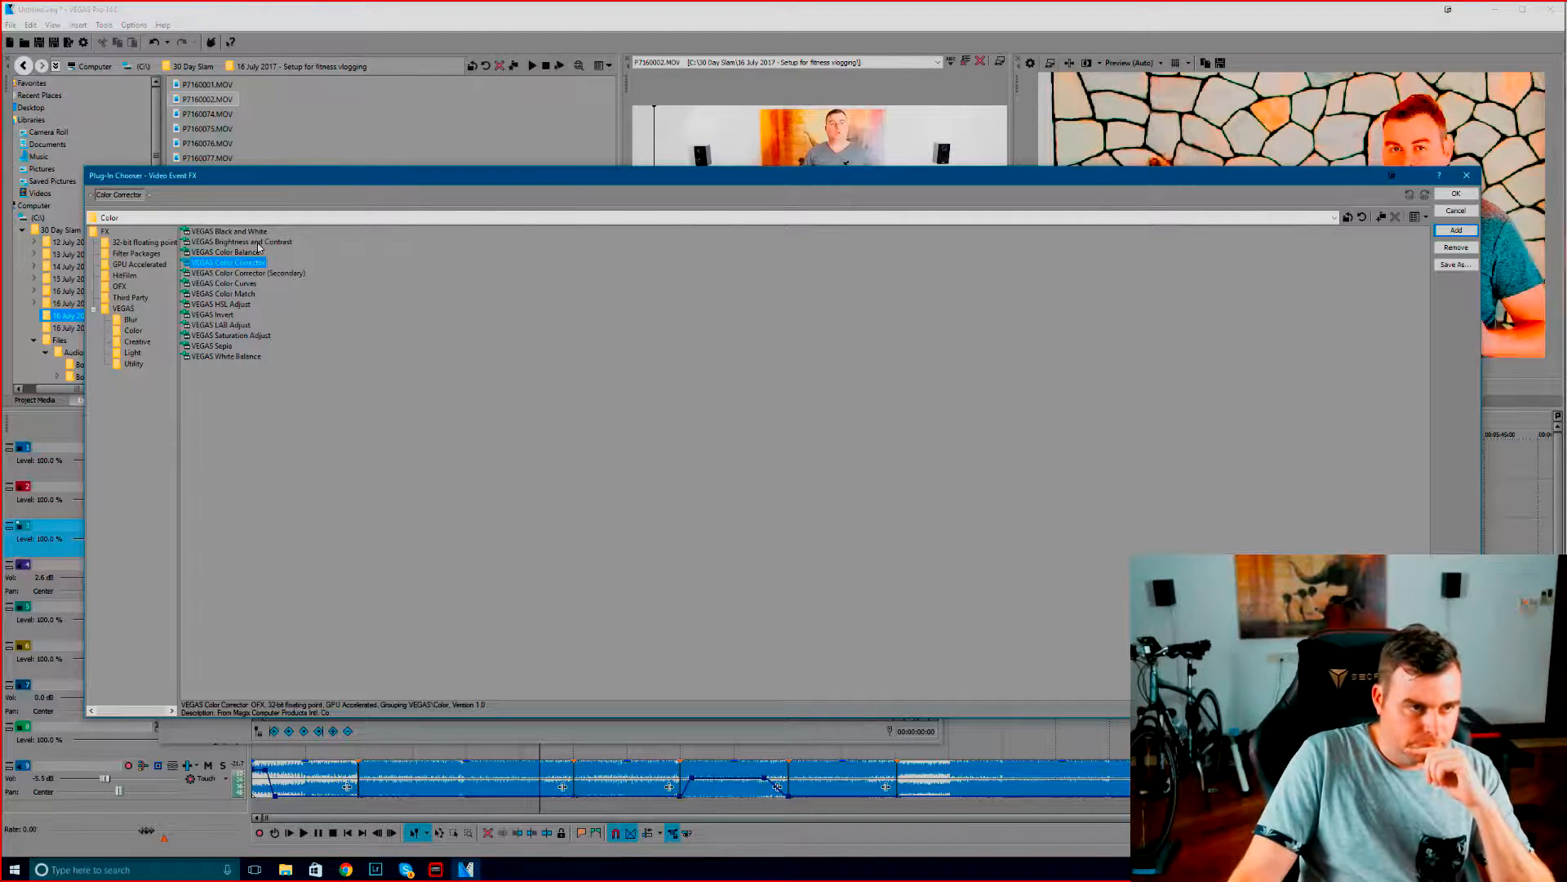
double_click(259, 243)
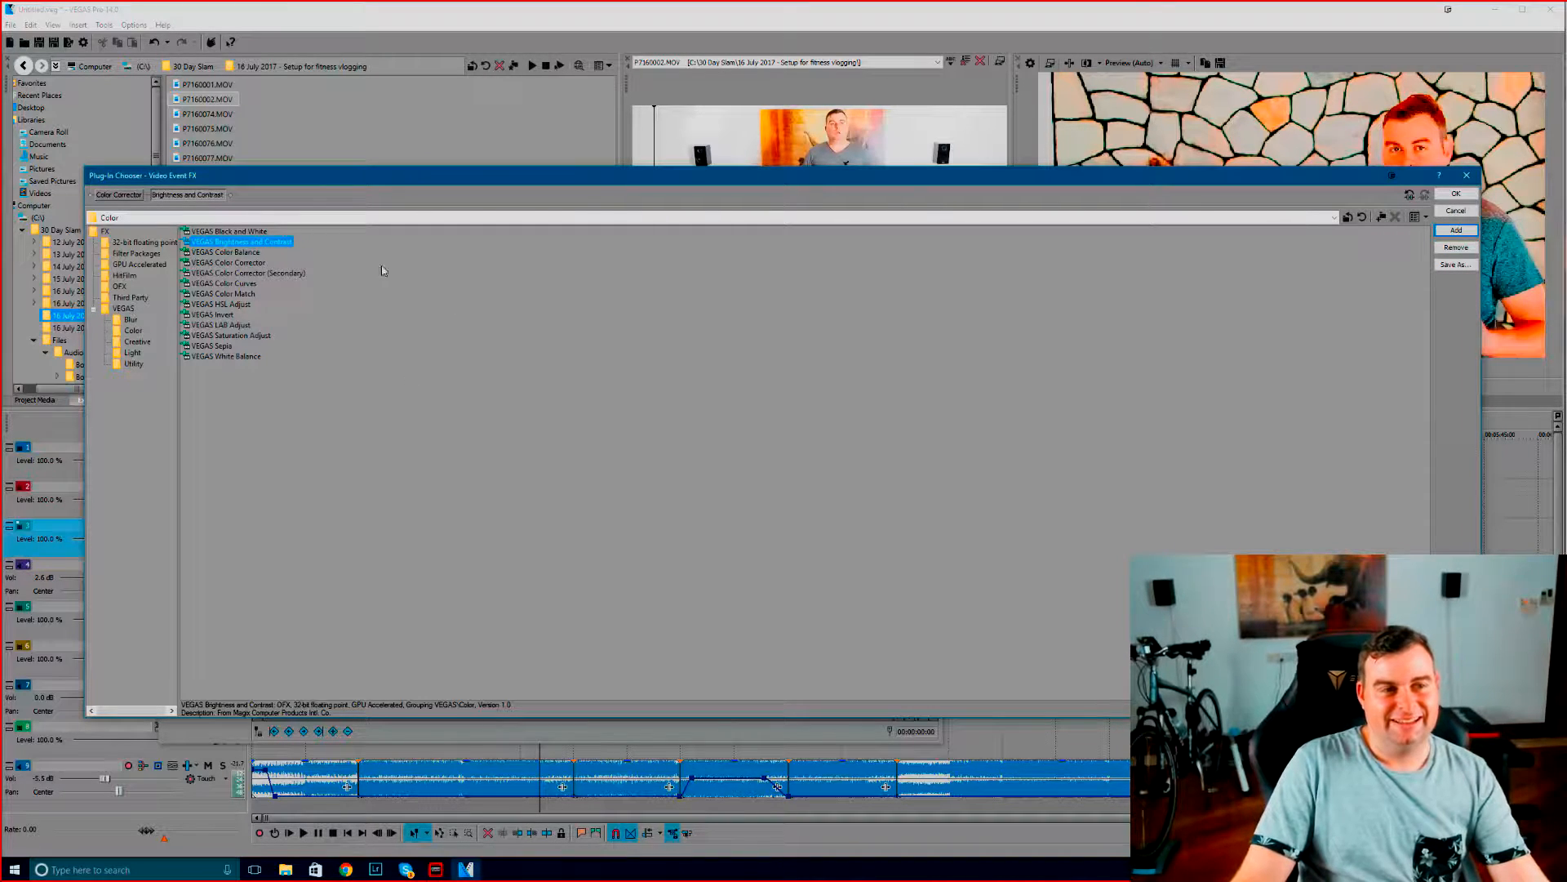
left_click(1469, 208)
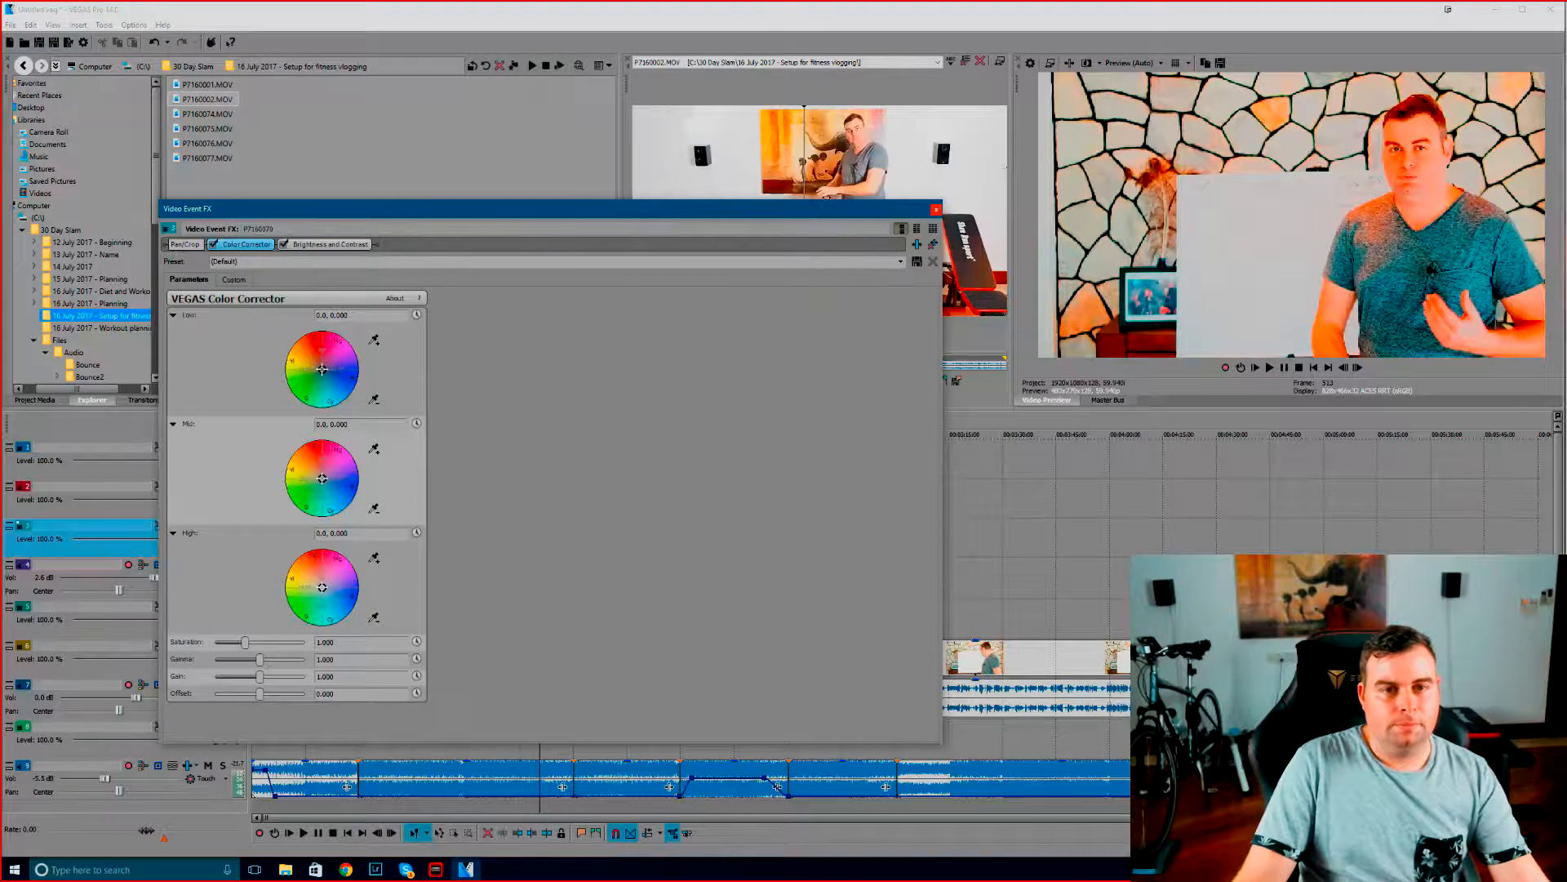
Set the Color Corrector's saturation to 0.898, gamma to 0.966 and gain to 0.857, keeping the video preview uncovered
left_click_drag(800, 211, 870, 65)
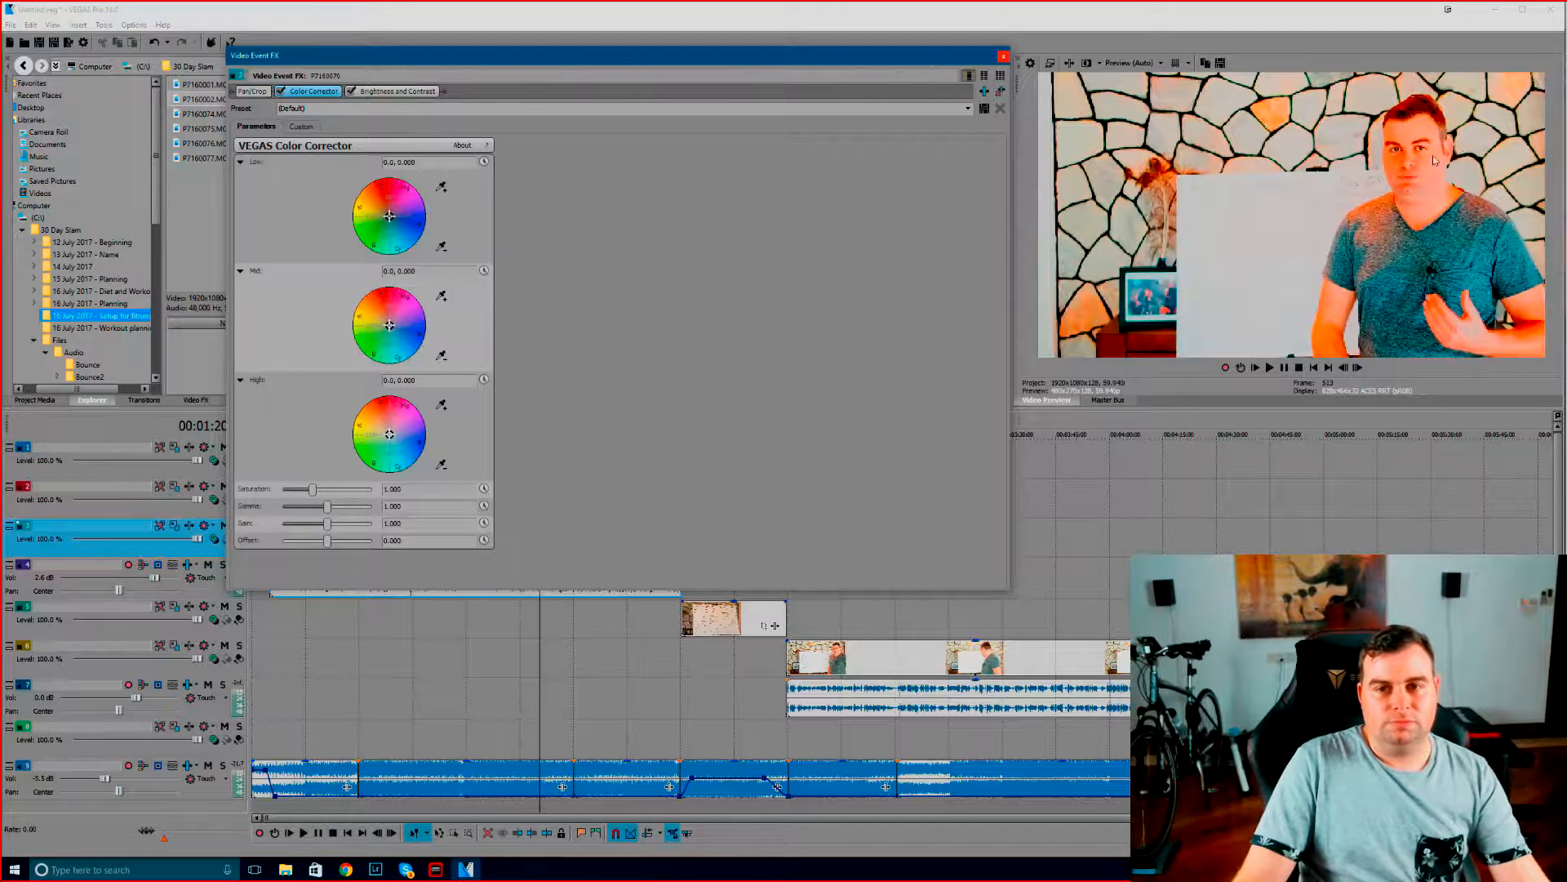
left_click_drag(824, 64, 859, 100)
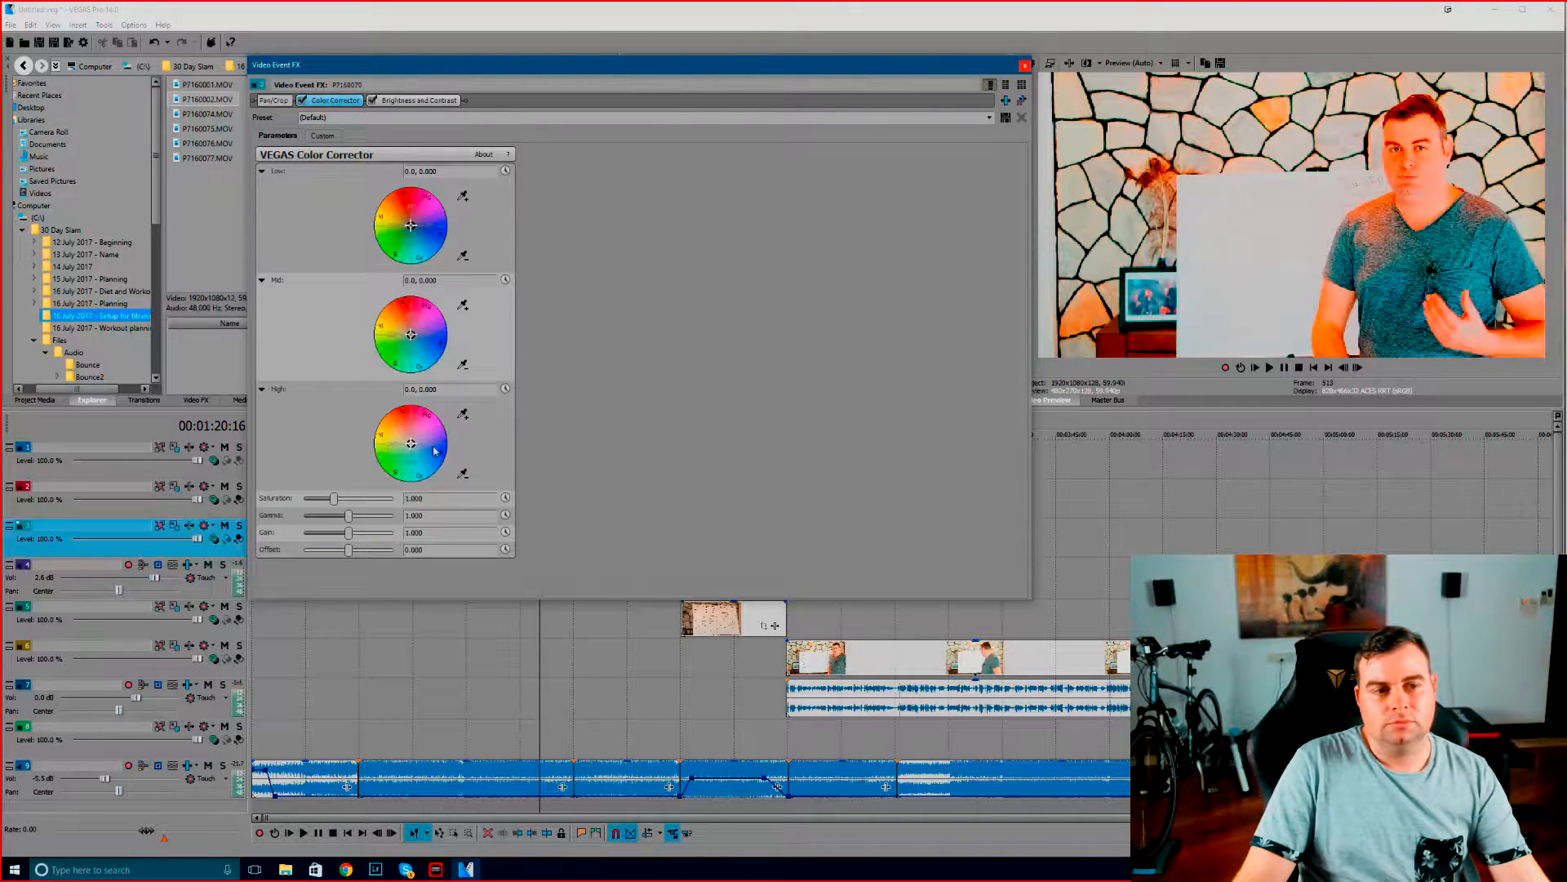
mouse_move(335, 505)
left_mouse_down()
mouse_move(381, 499)
mouse_move(334, 500)
left_mouse_up()
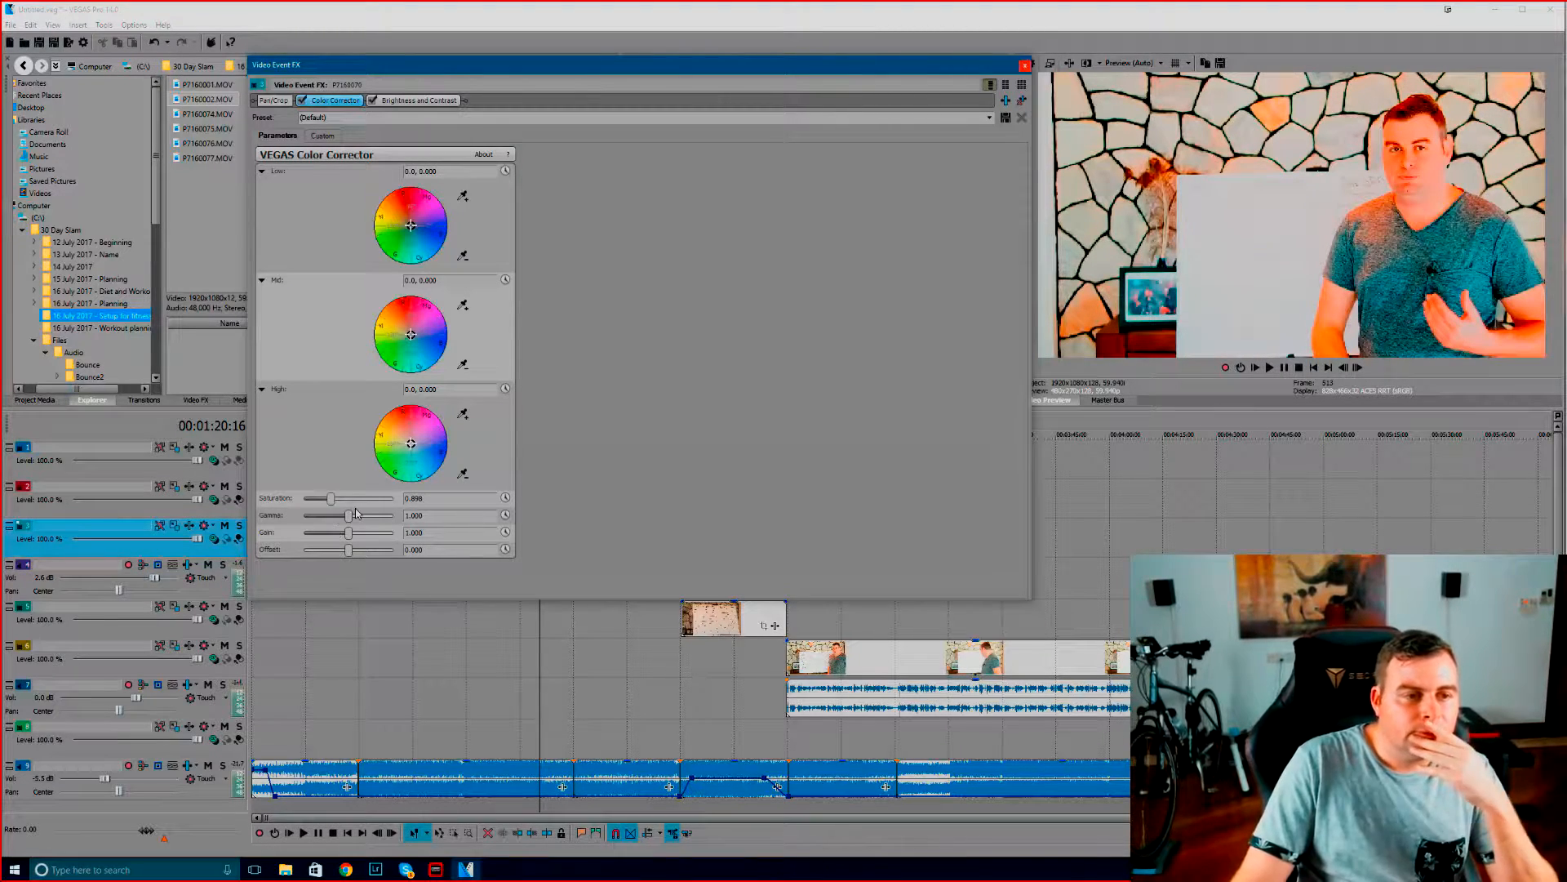
mouse_move(350, 523)
left_mouse_down()
mouse_move(365, 522)
mouse_move(348, 523)
left_mouse_up()
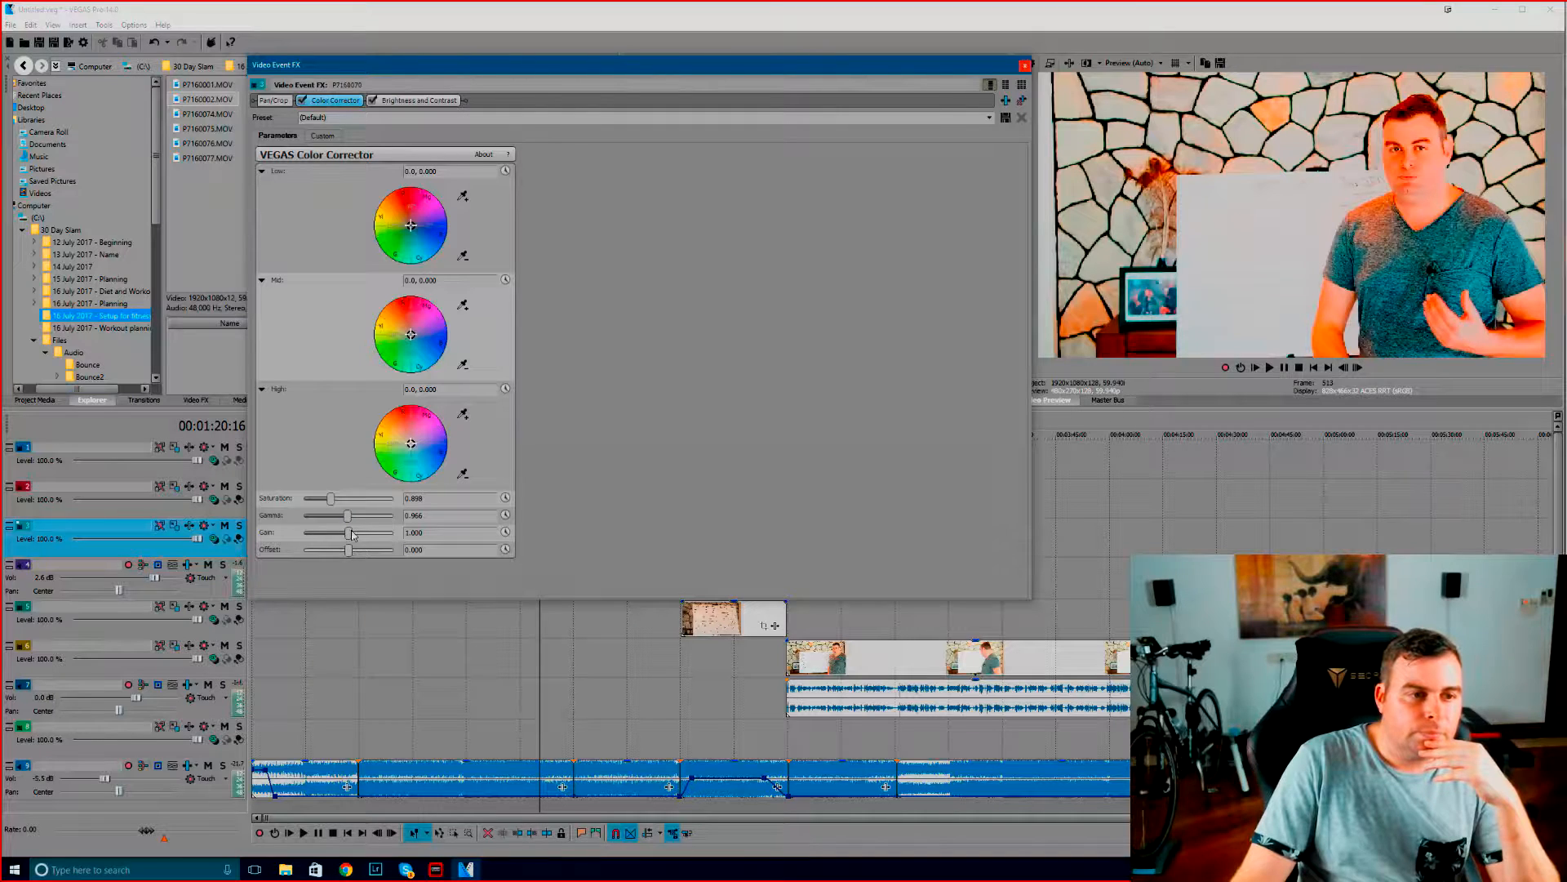
left_click_drag(349, 533, 333, 536)
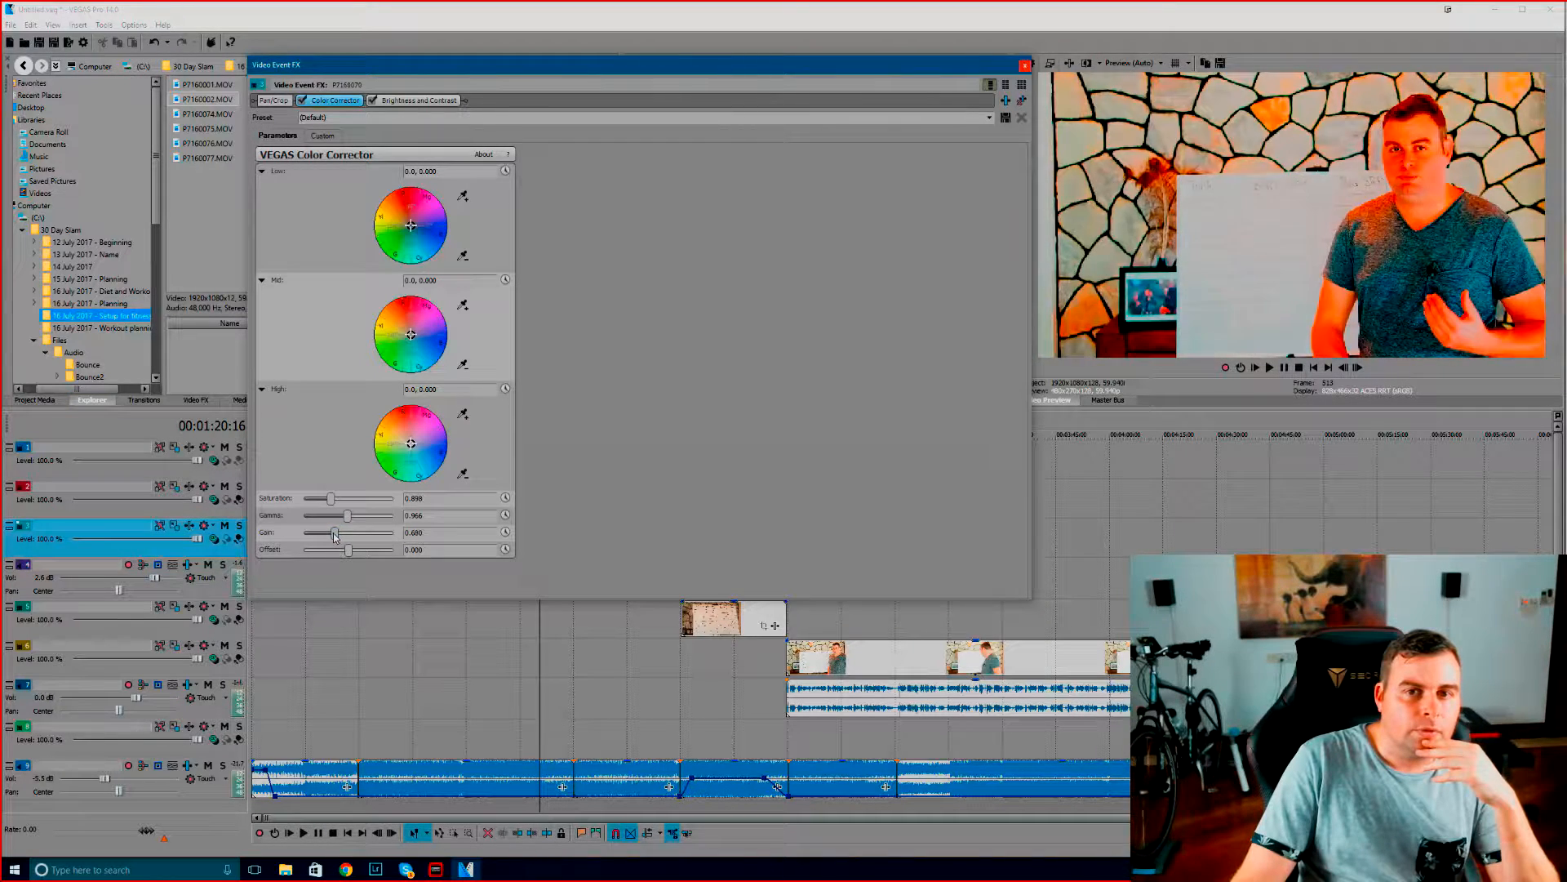
left_click_drag(335, 536, 343, 537)
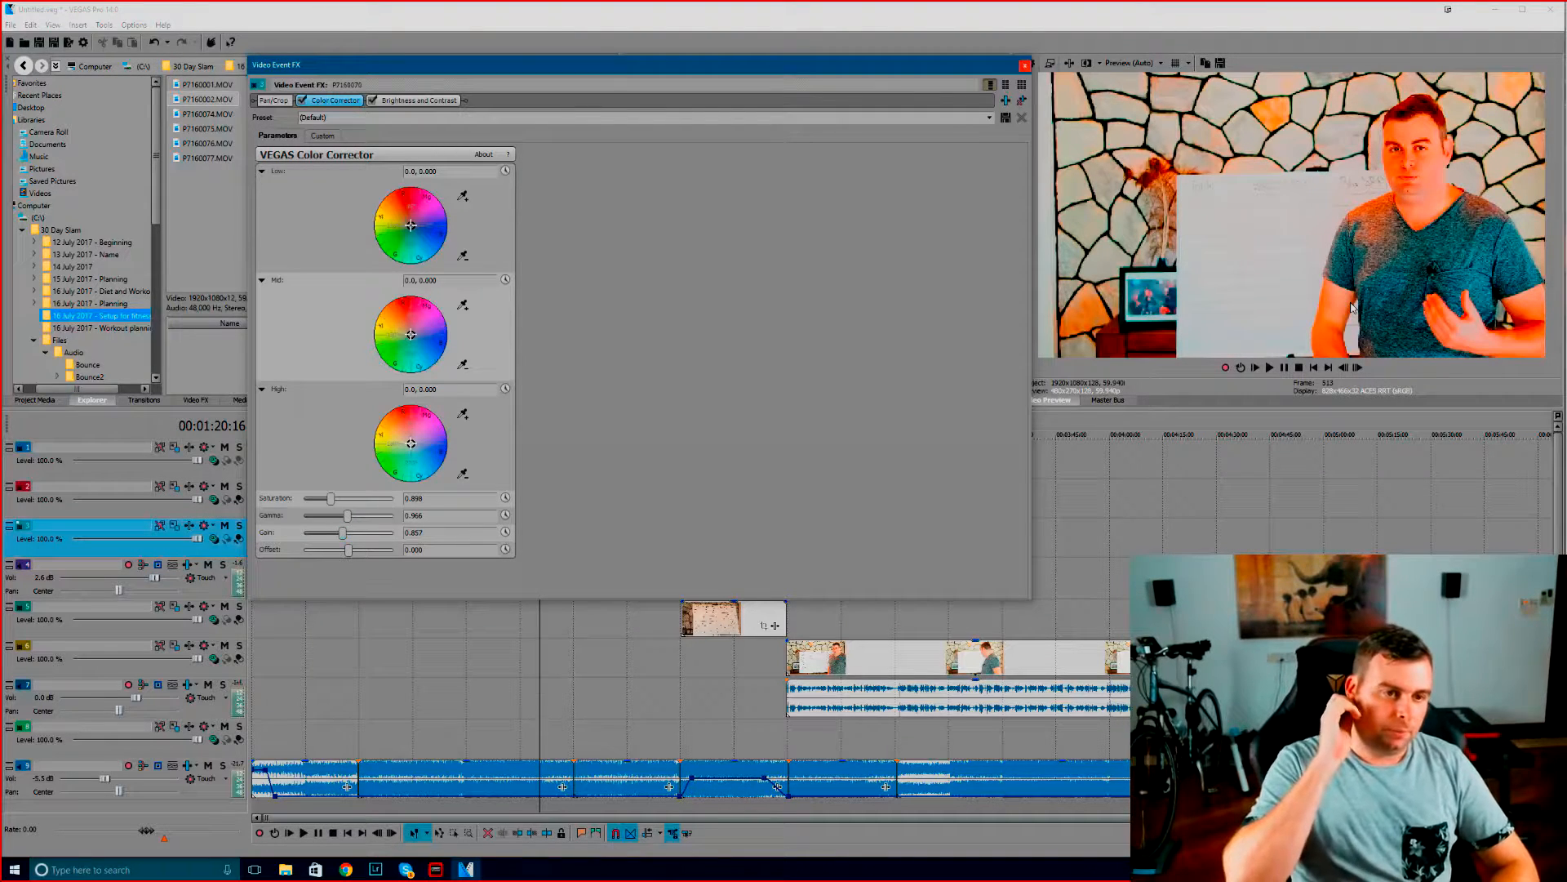
Set the Brightness and Contrast effect's brightness to -0.075 and contrast to -0.007
left_click(419, 100)
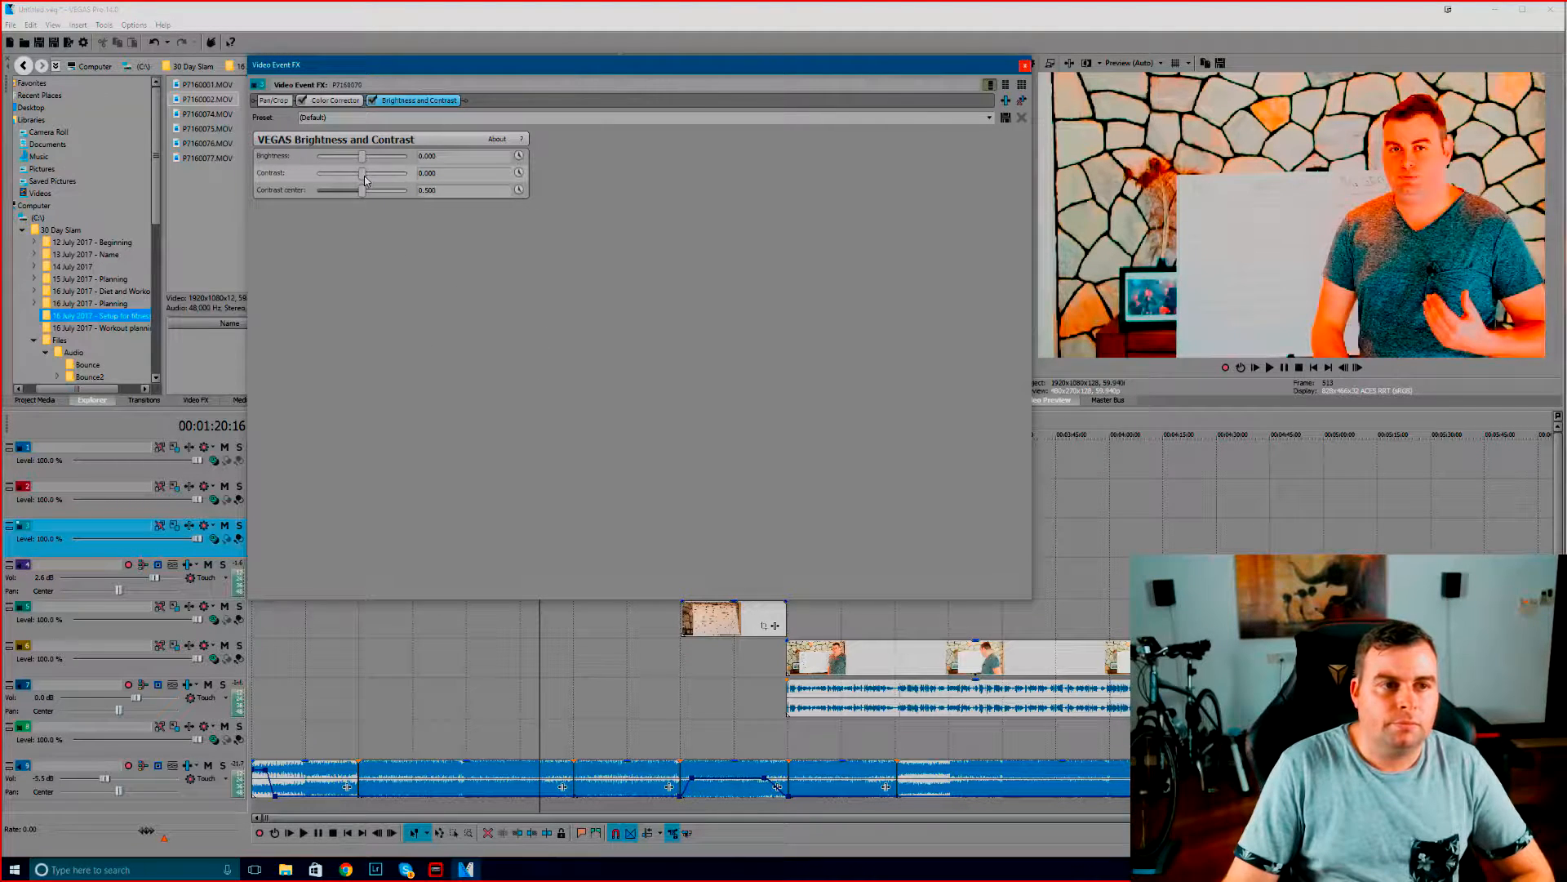
mouse_move(364, 180)
left_mouse_down()
mouse_move(385, 181)
mouse_move(368, 185)
left_mouse_up()
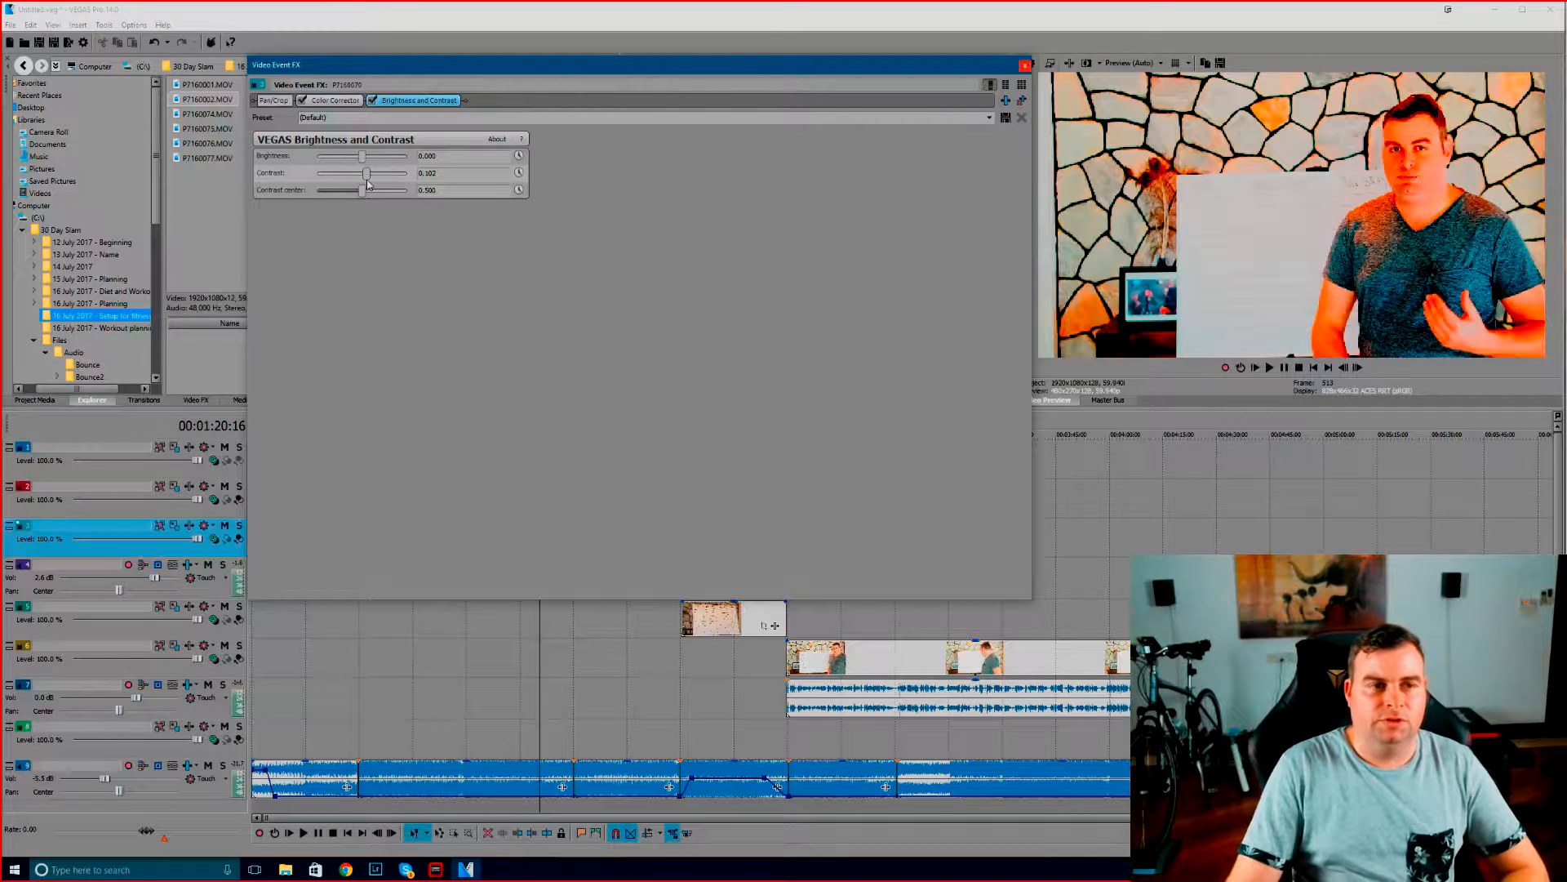
left_click_drag(368, 184, 365, 184)
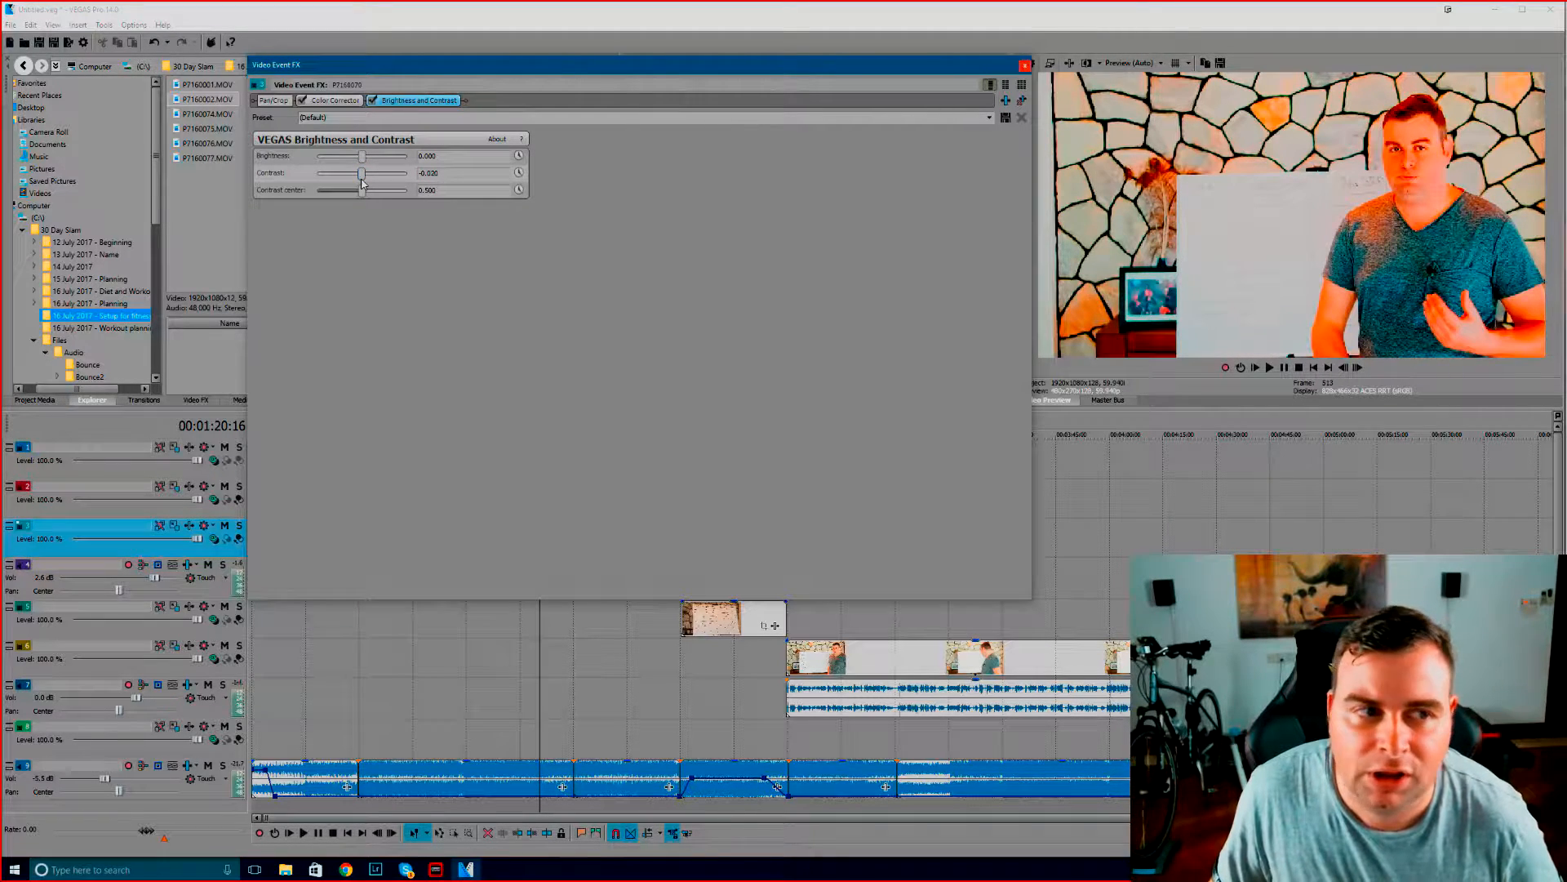
left_click_drag(364, 184, 357, 157)
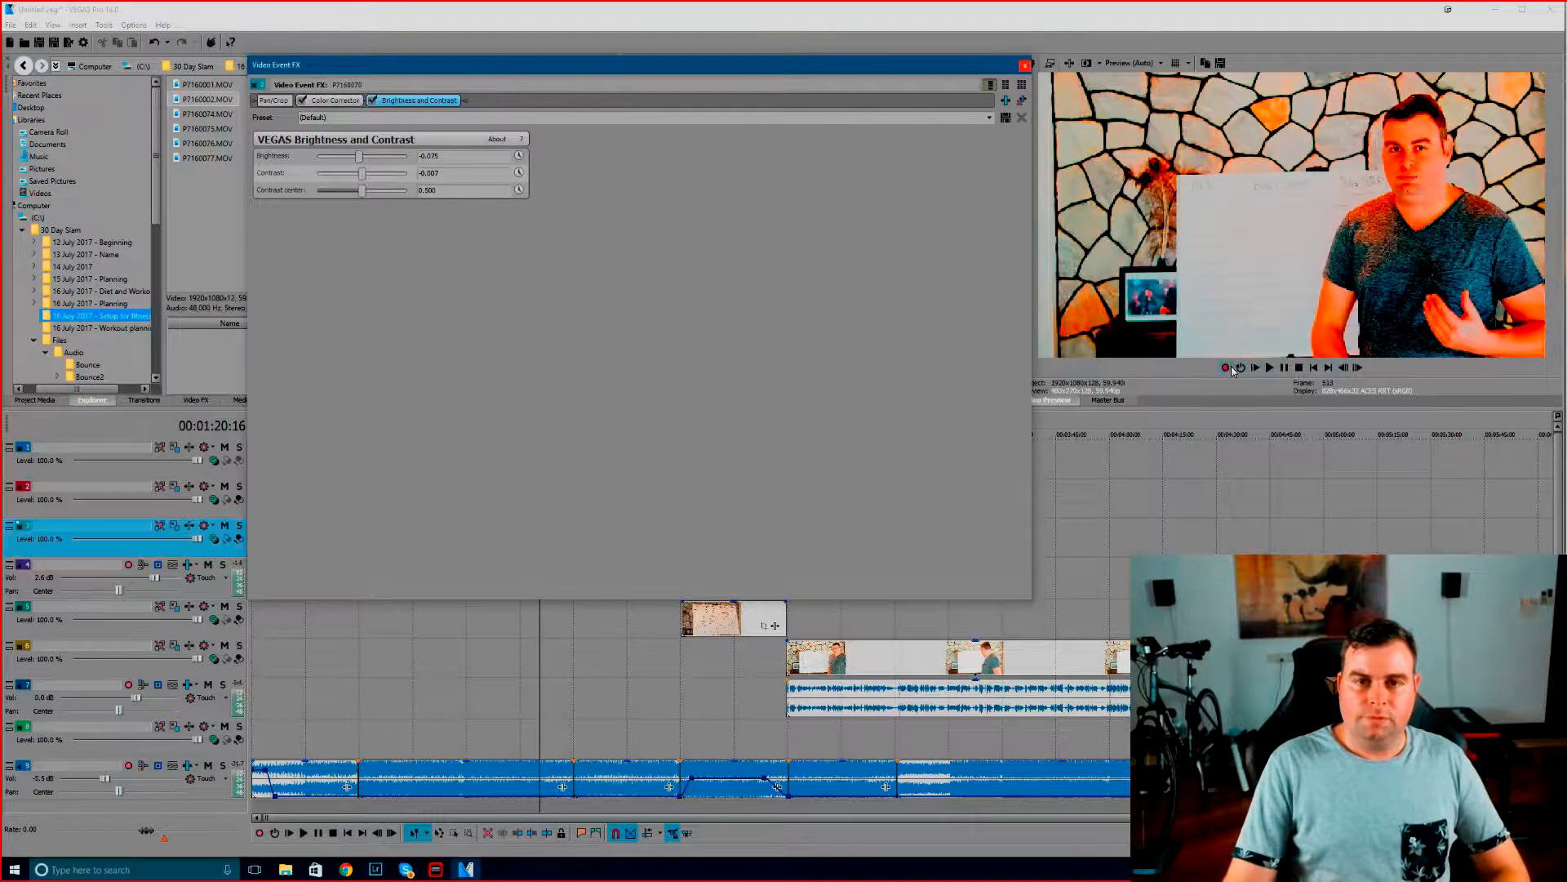
Change the video preview quality to Best (Auto)
left_click(1161, 63)
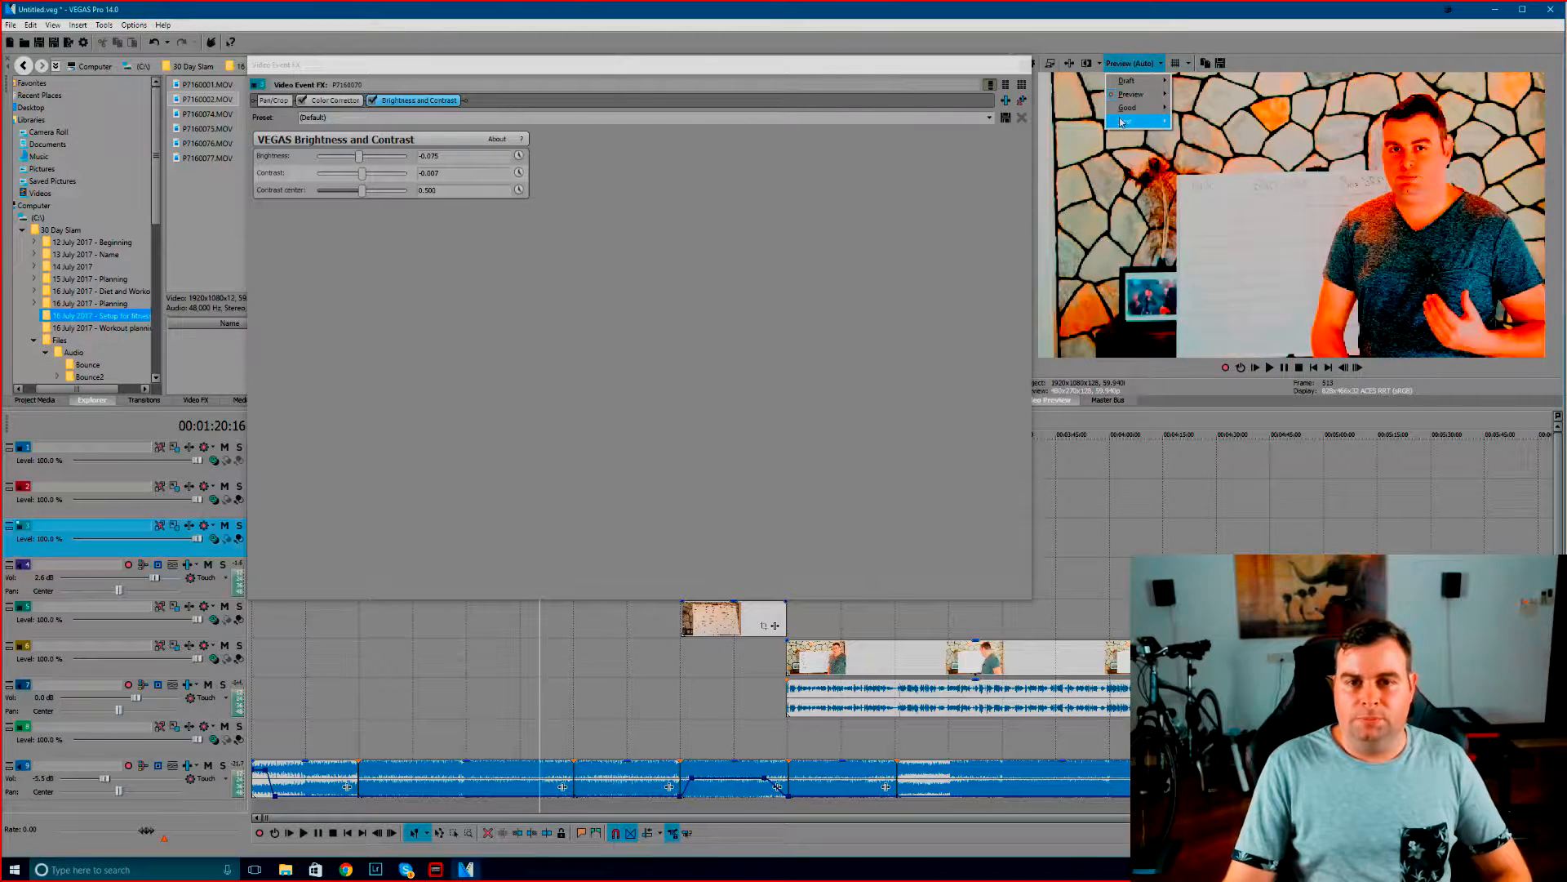
mouse_move(1122, 122)
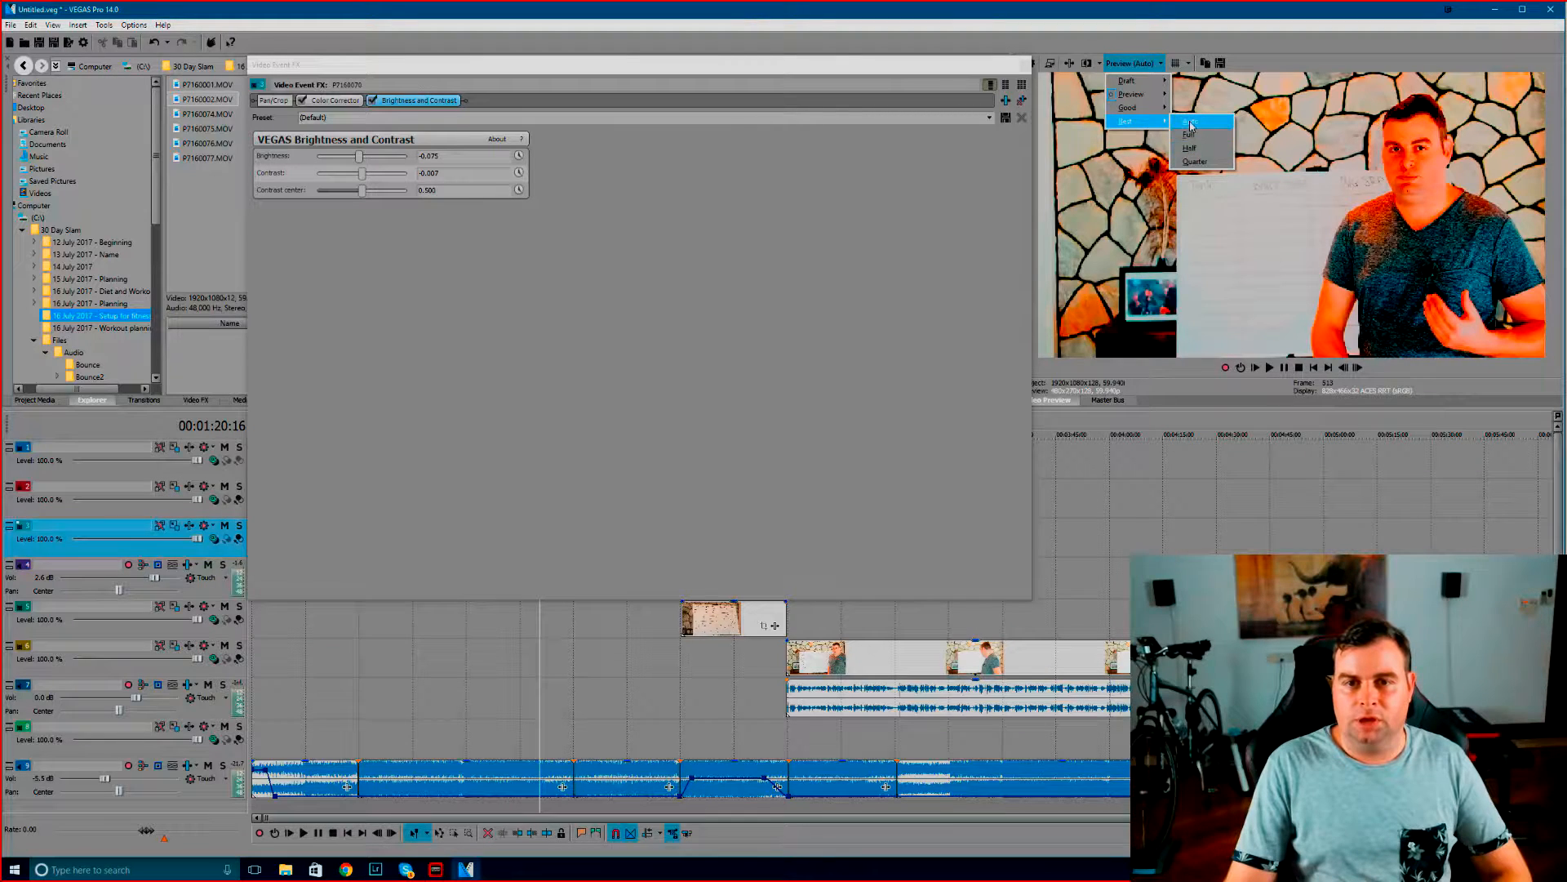
left_click(1191, 121)
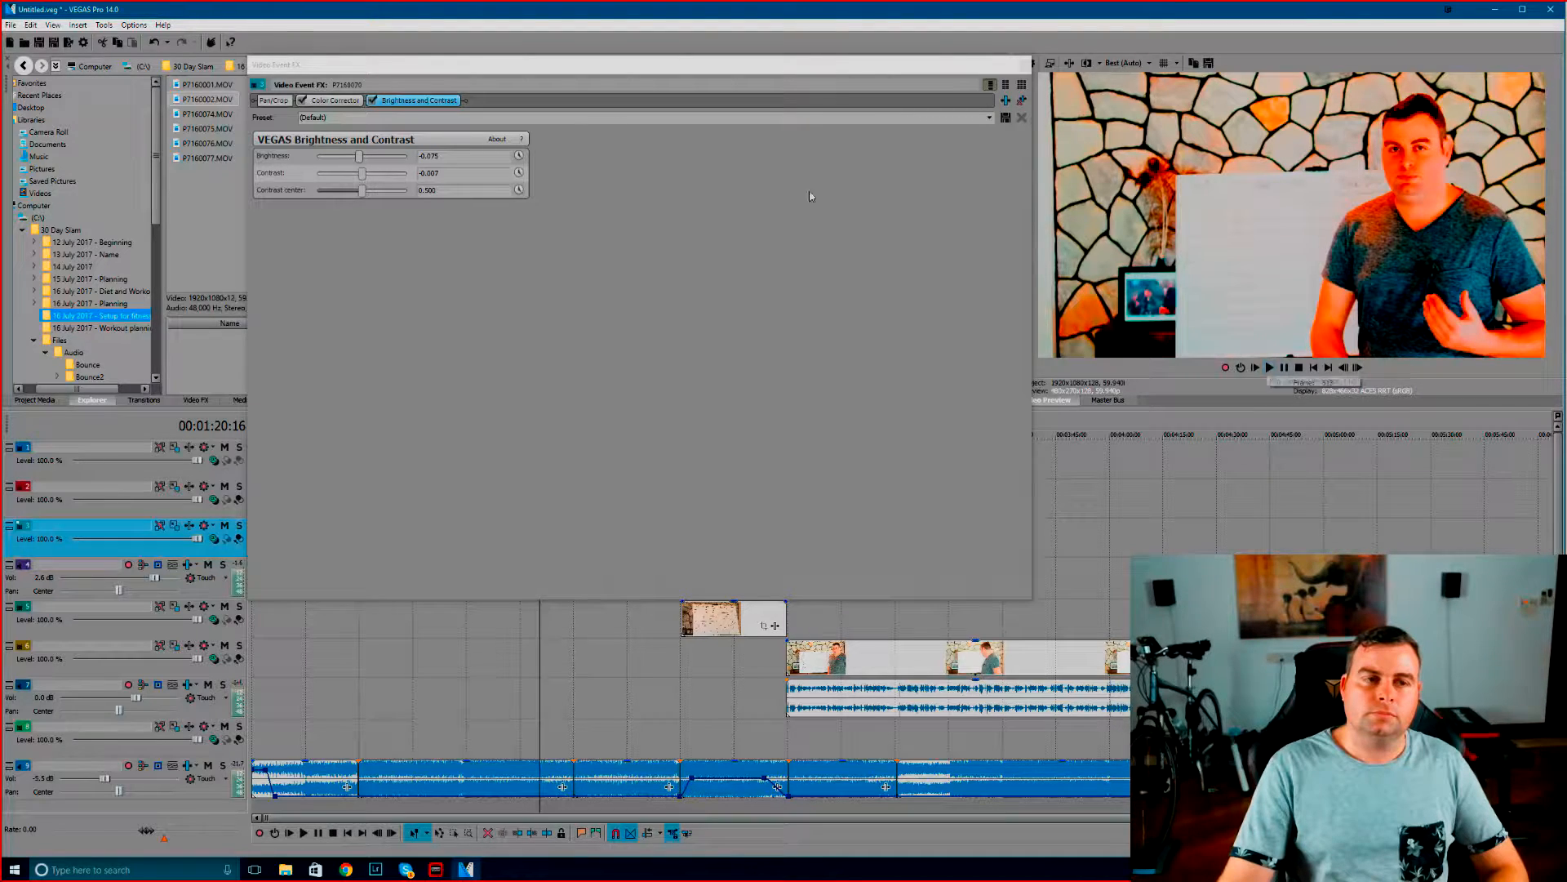
Compare the clip with and without the Color Corrector by repeatedly disabling and re-enabling the effect
left_click(335, 99)
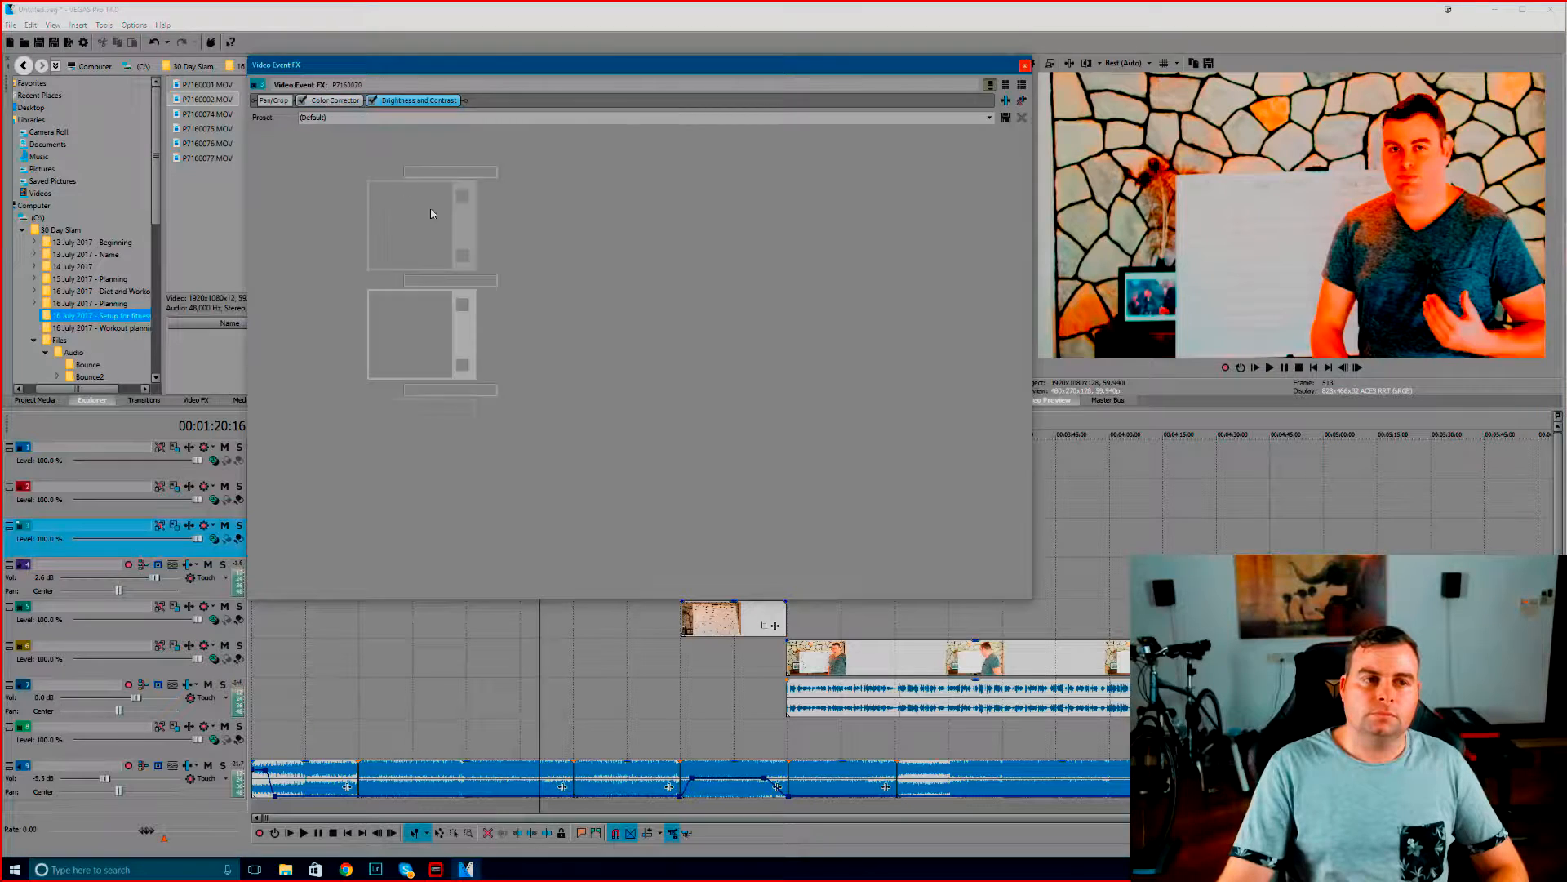
left_click(302, 101)
left_click(302, 100)
left_click(301, 100)
left_click(301, 101)
left_click(301, 100)
left_click(301, 100)
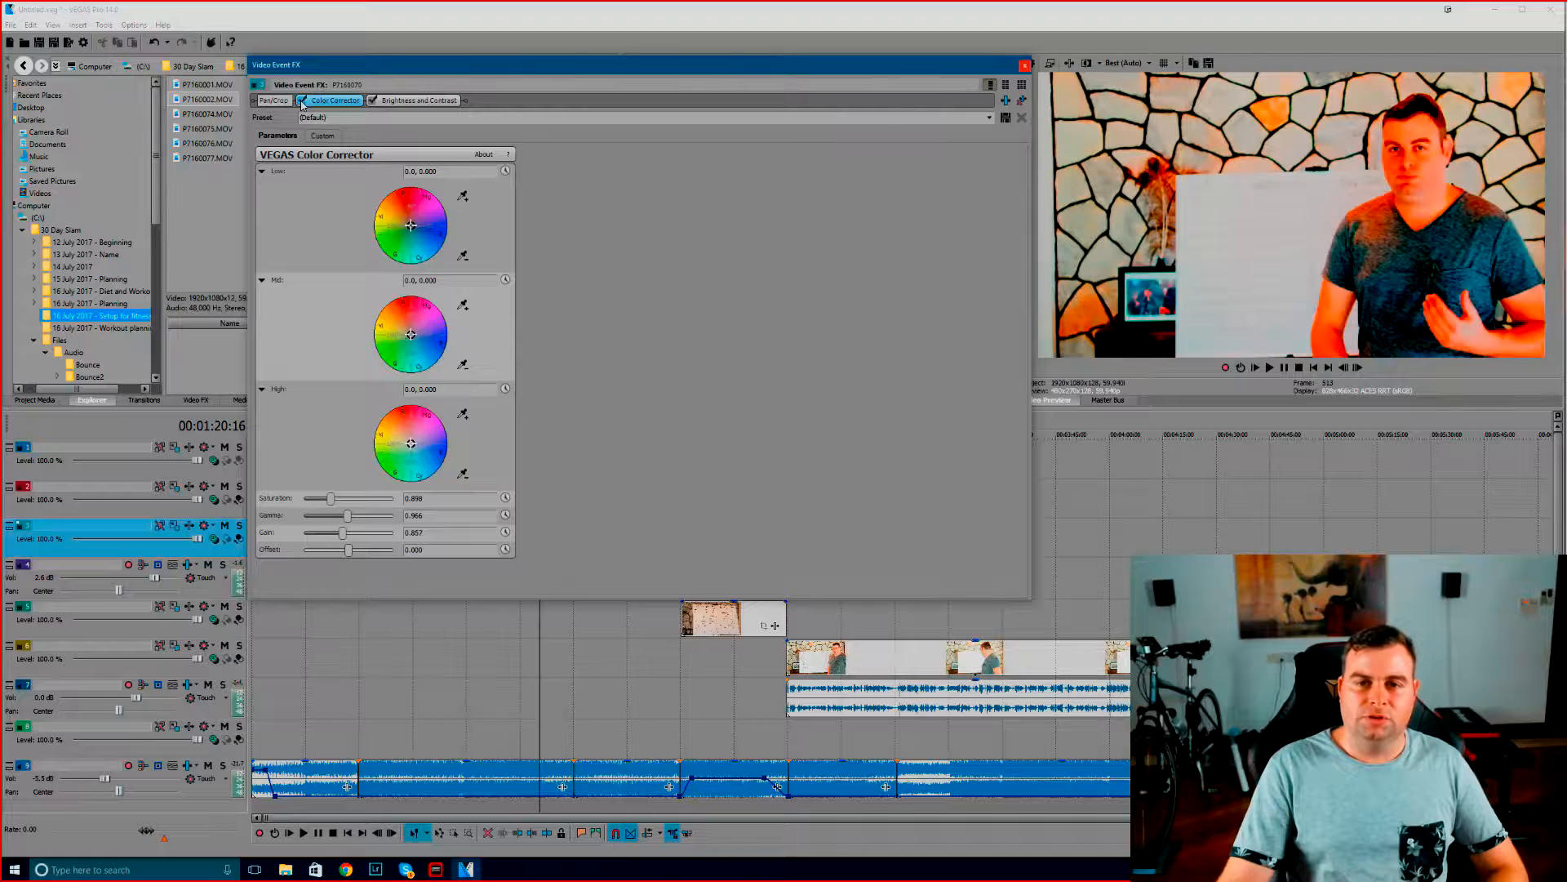
left_click(301, 101)
left_click(301, 101)
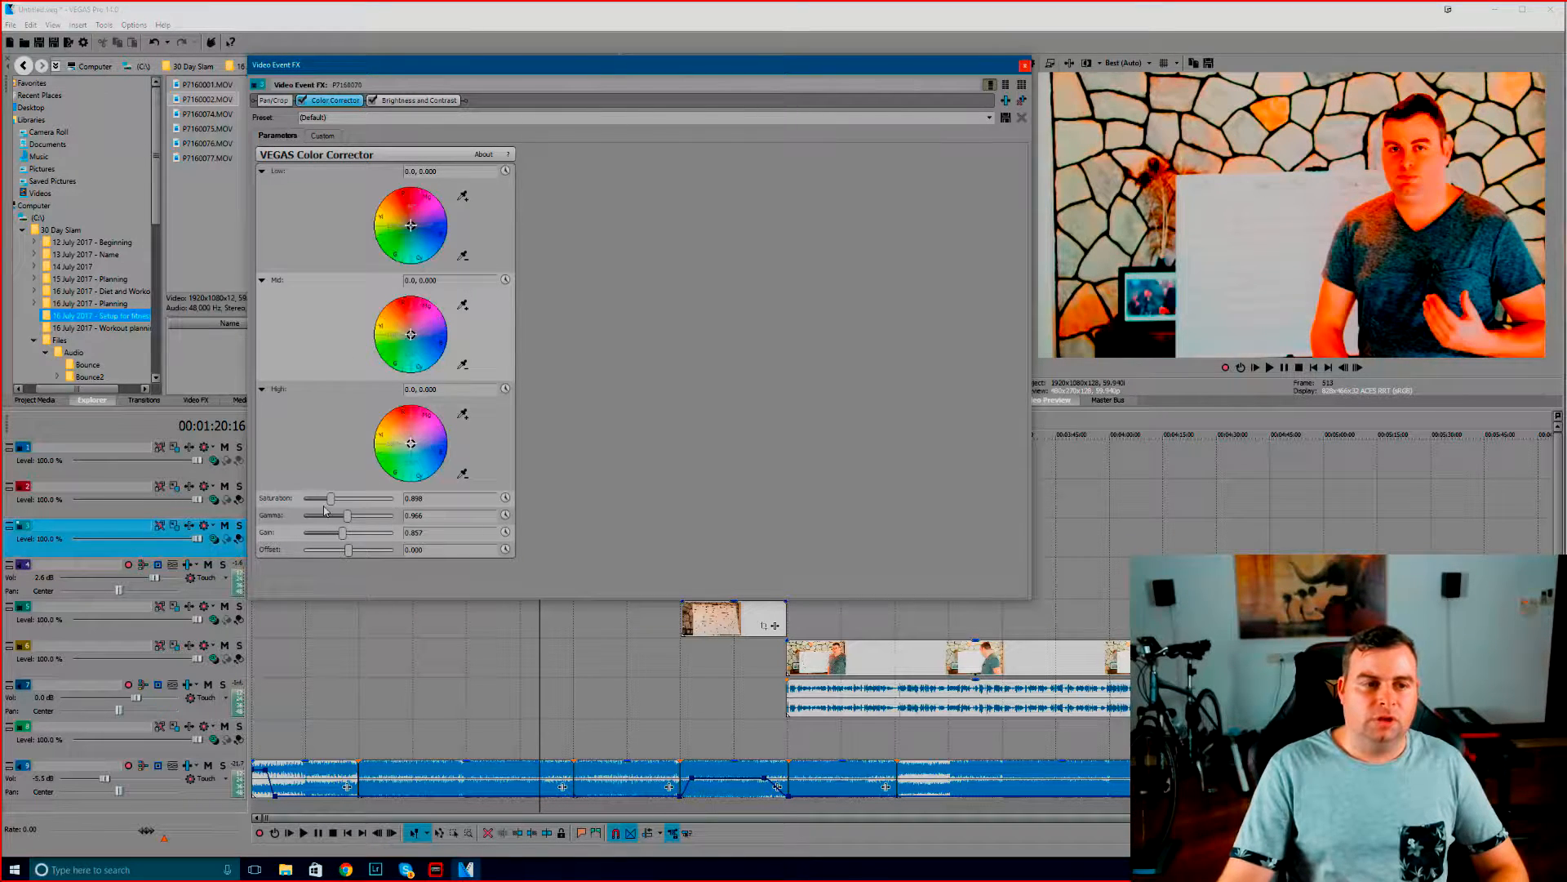
Lower the Color Corrector's saturation to 0.633 and compare the clip with the effect off and on
mouse_move(330, 501)
left_mouse_down()
mouse_move(359, 500)
mouse_move(324, 502)
left_mouse_up()
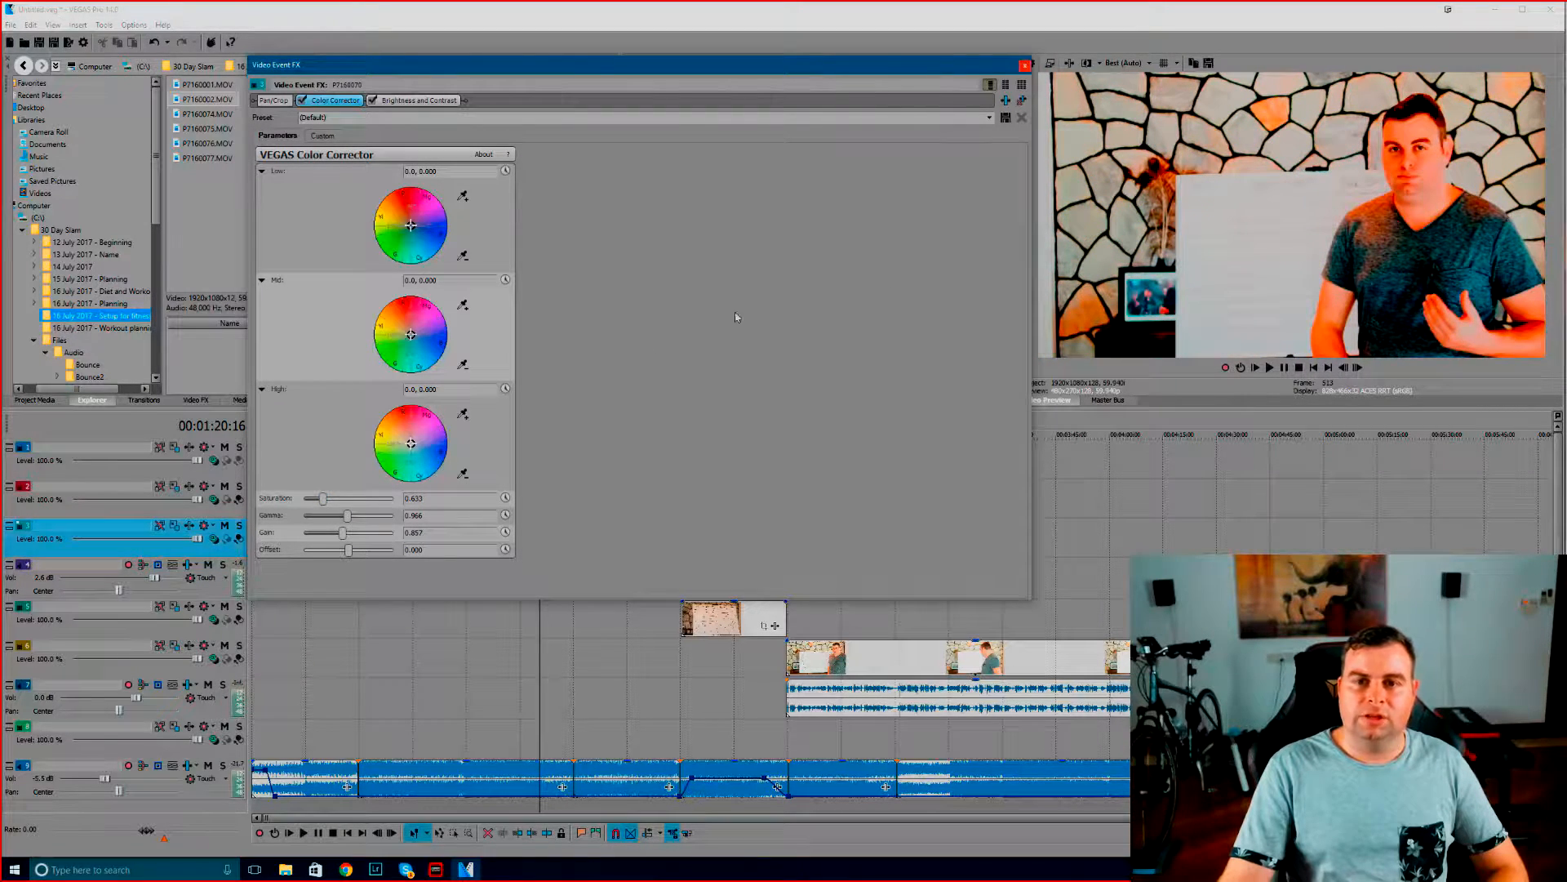
left_click(303, 101)
left_click(303, 101)
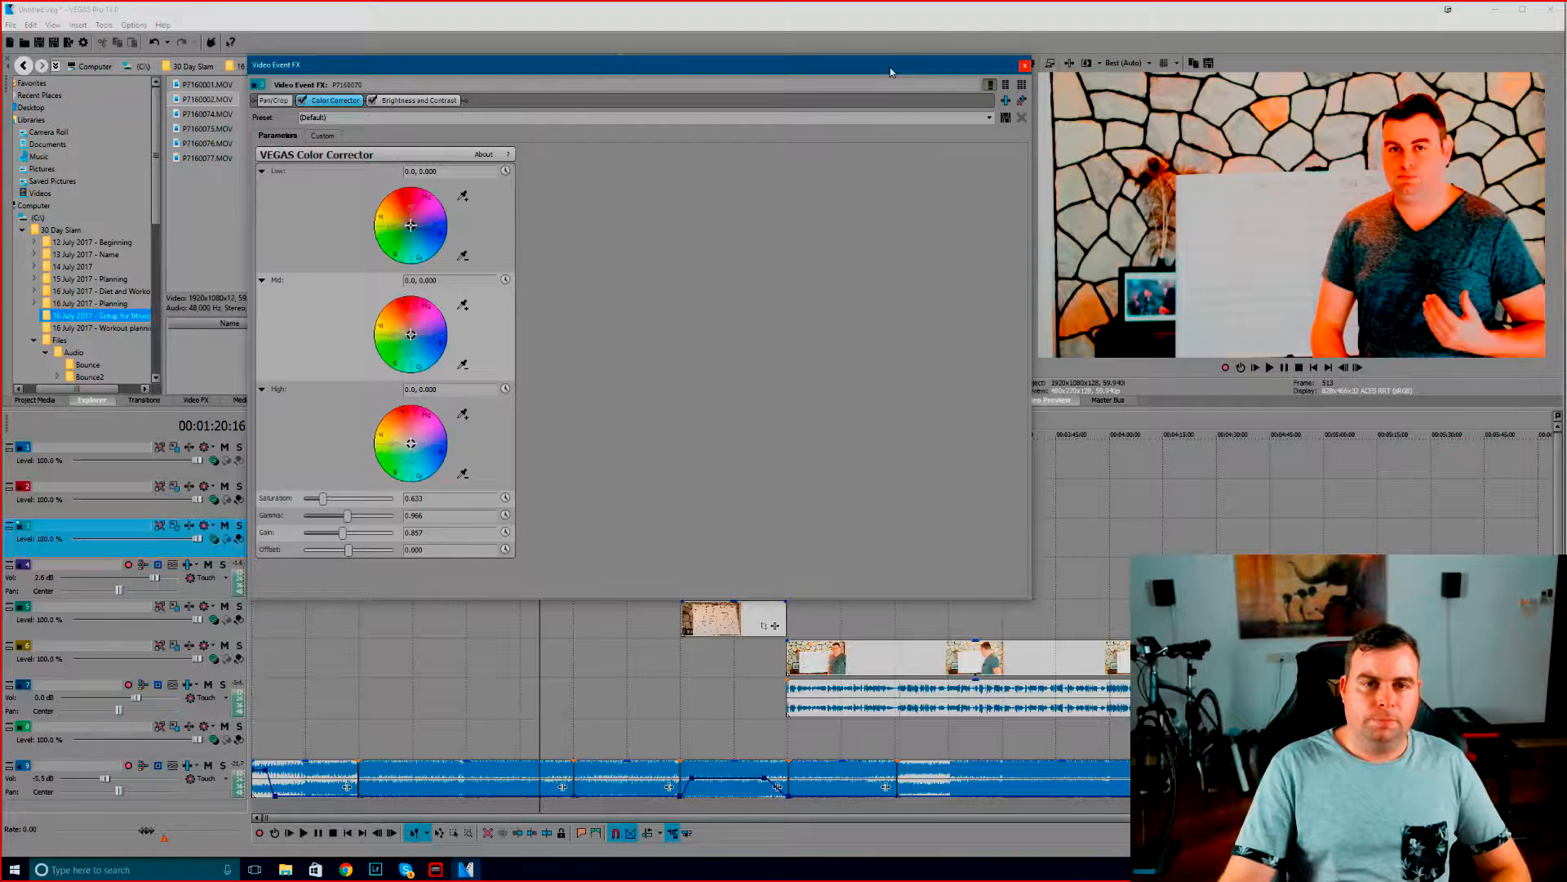
Move and shrink the Video Event FX window so the video preview and the graded clip on the timeline are uncovered
left_click_drag(906, 71, 936, 299)
left_click_drag(281, 285, 572, 395)
left_click_drag(764, 419, 1027, 433)
left_click(711, 380)
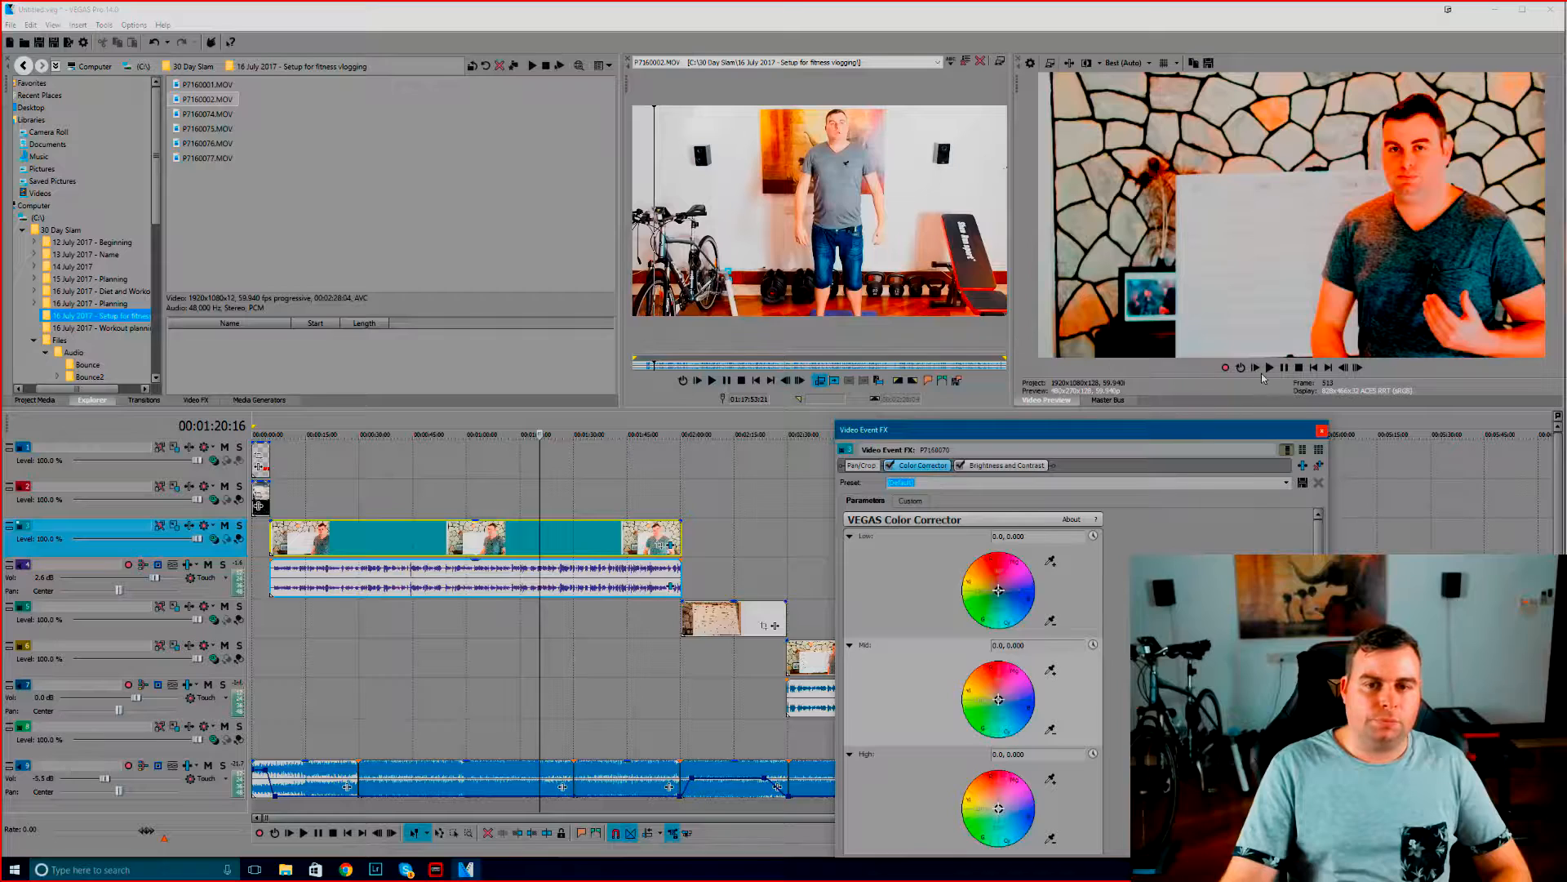
Play the graded clip briefly from 00:01:20:16, pause it, and check the frame at 00:01:39:16
left_click(1269, 369)
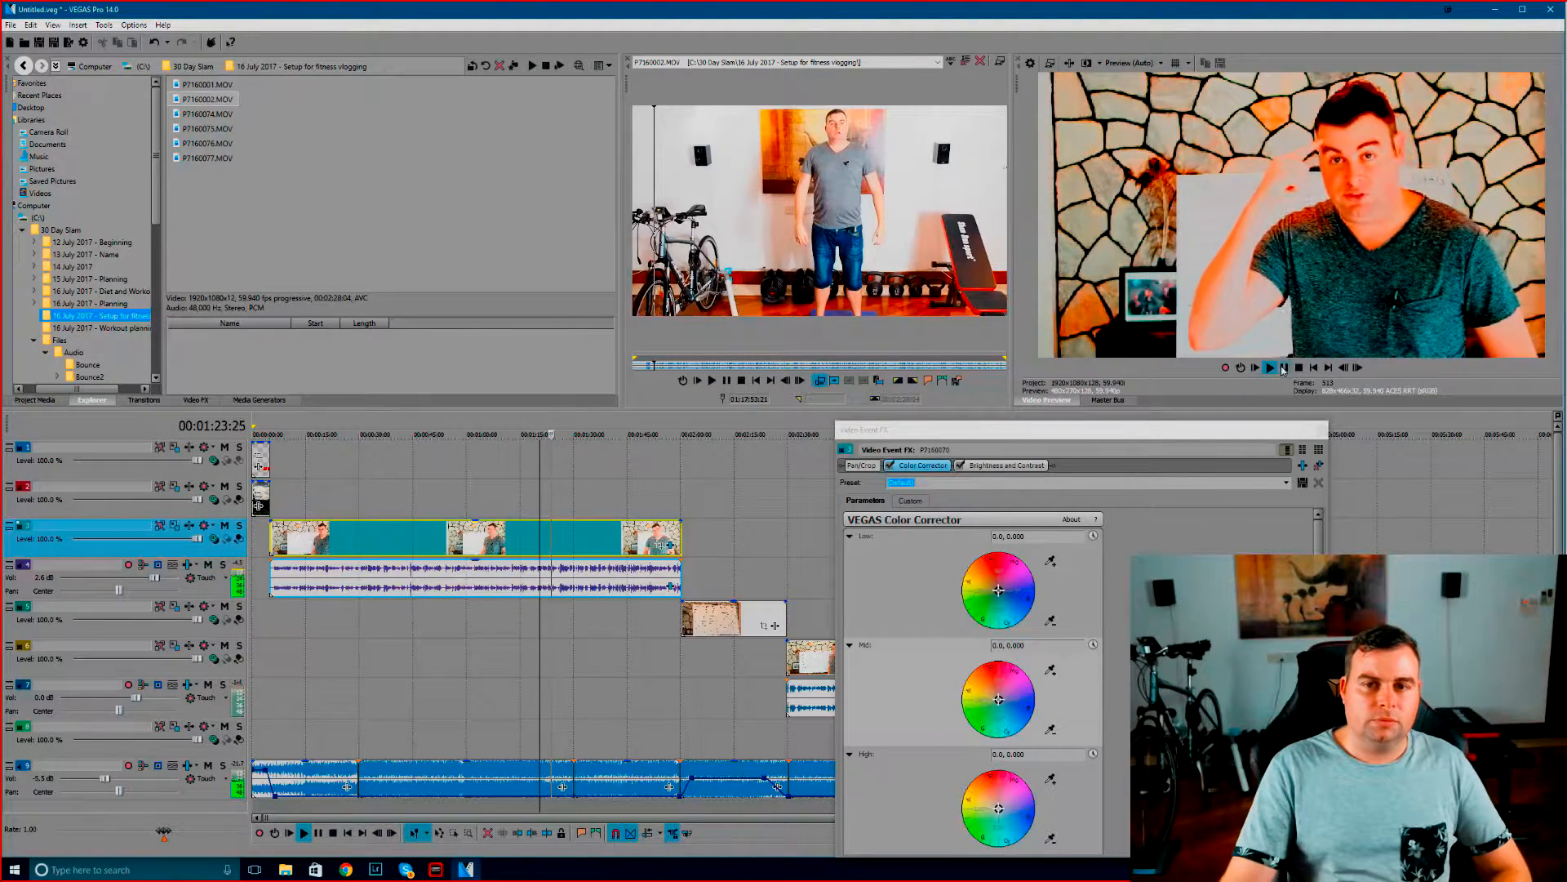
left_click(1285, 369)
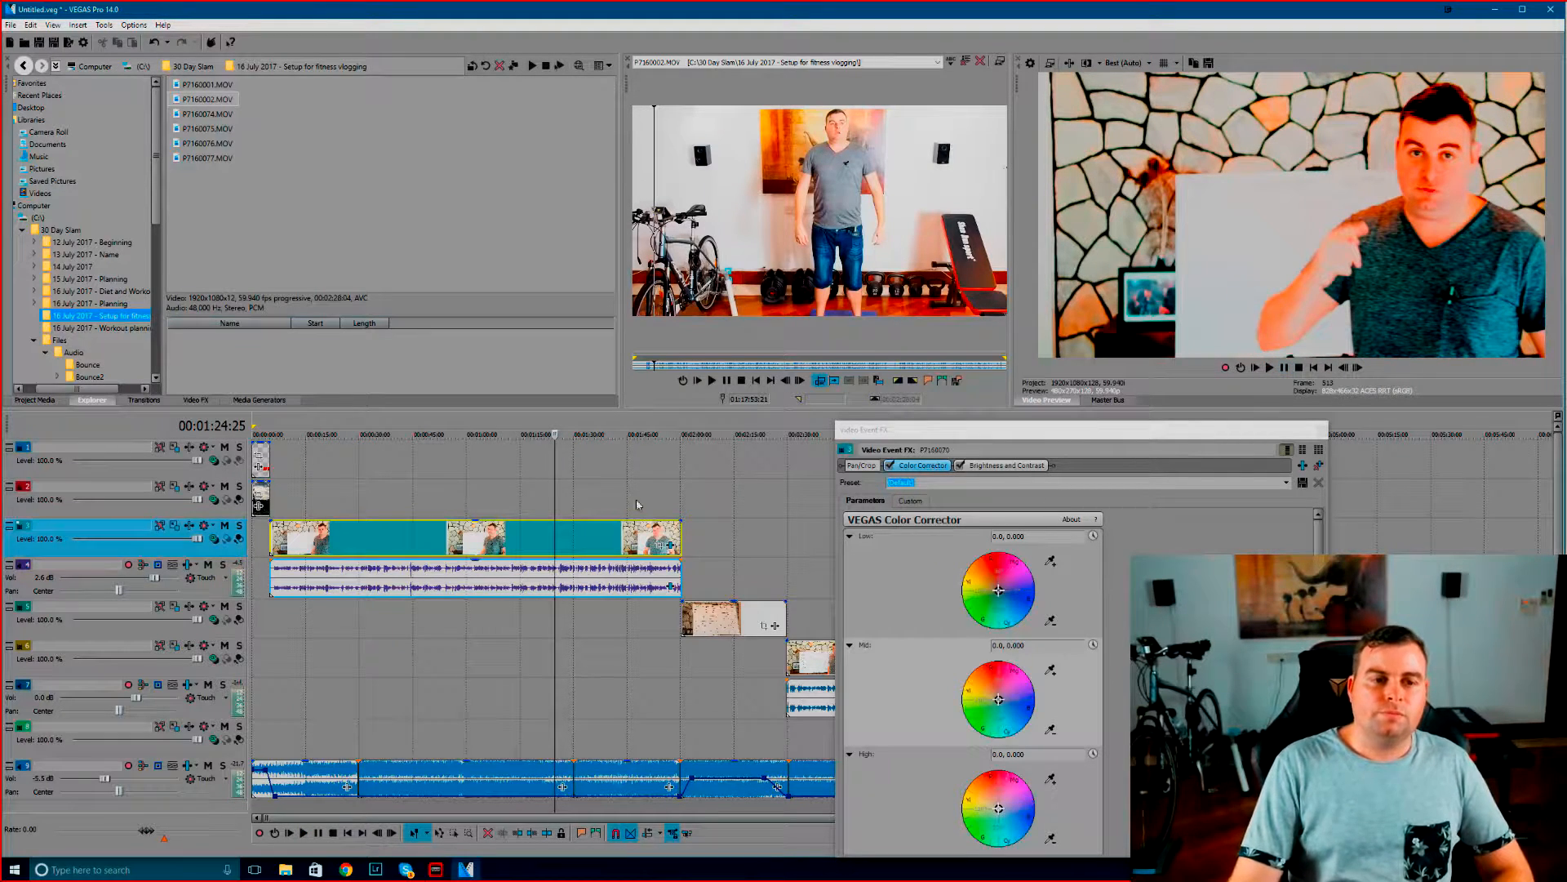
left_click(608, 481)
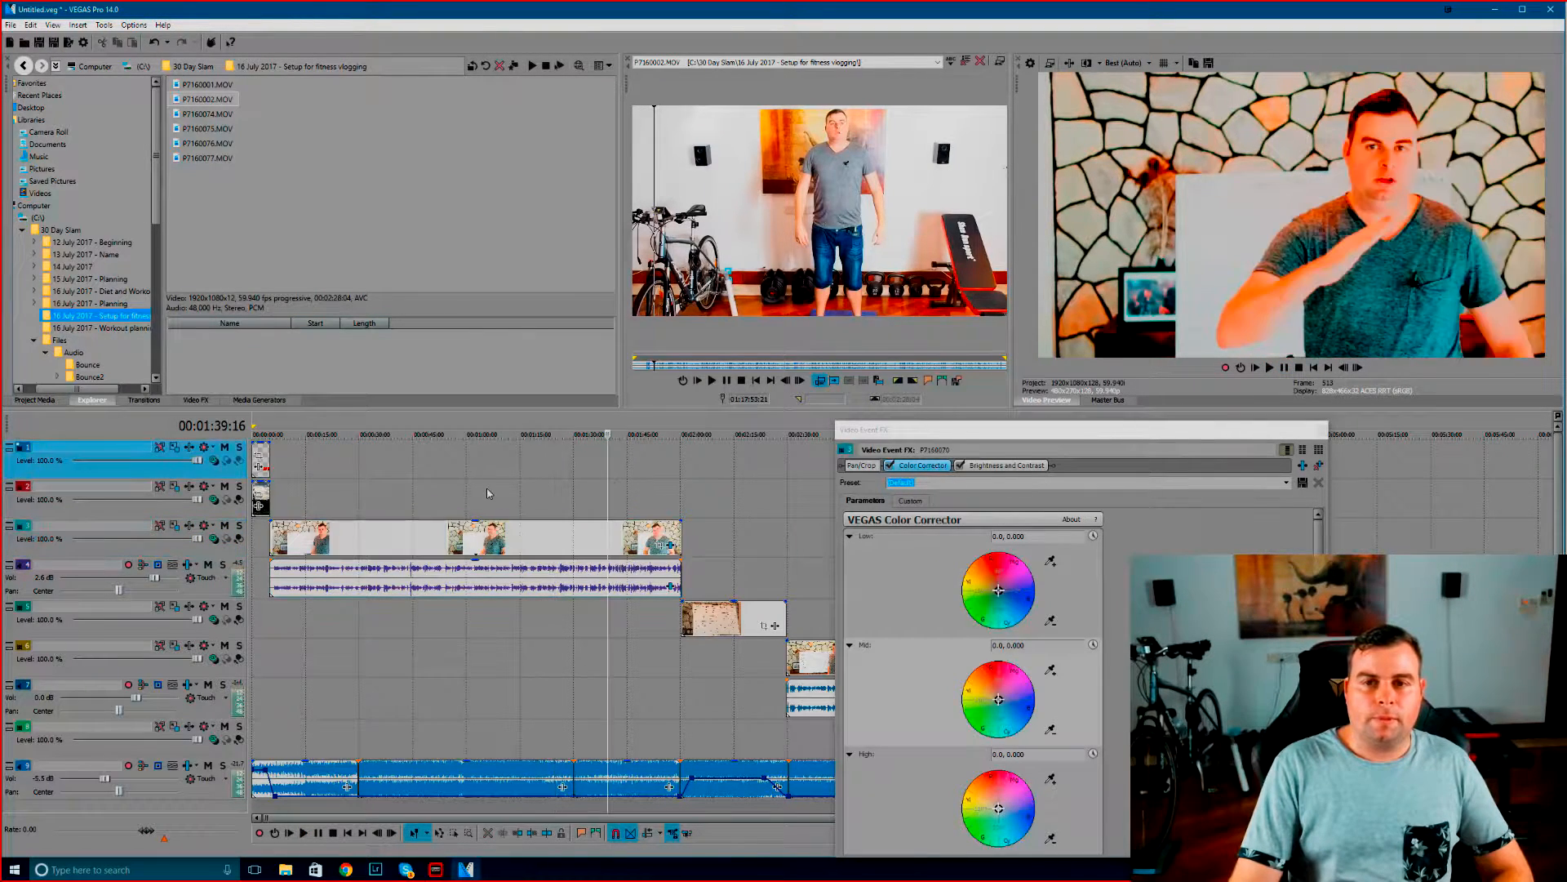
Check the graded look of the first talking clip at several frames along the timeline, ending at 00:01:41:08
left_click(487, 488)
left_click(416, 482)
left_click(351, 481)
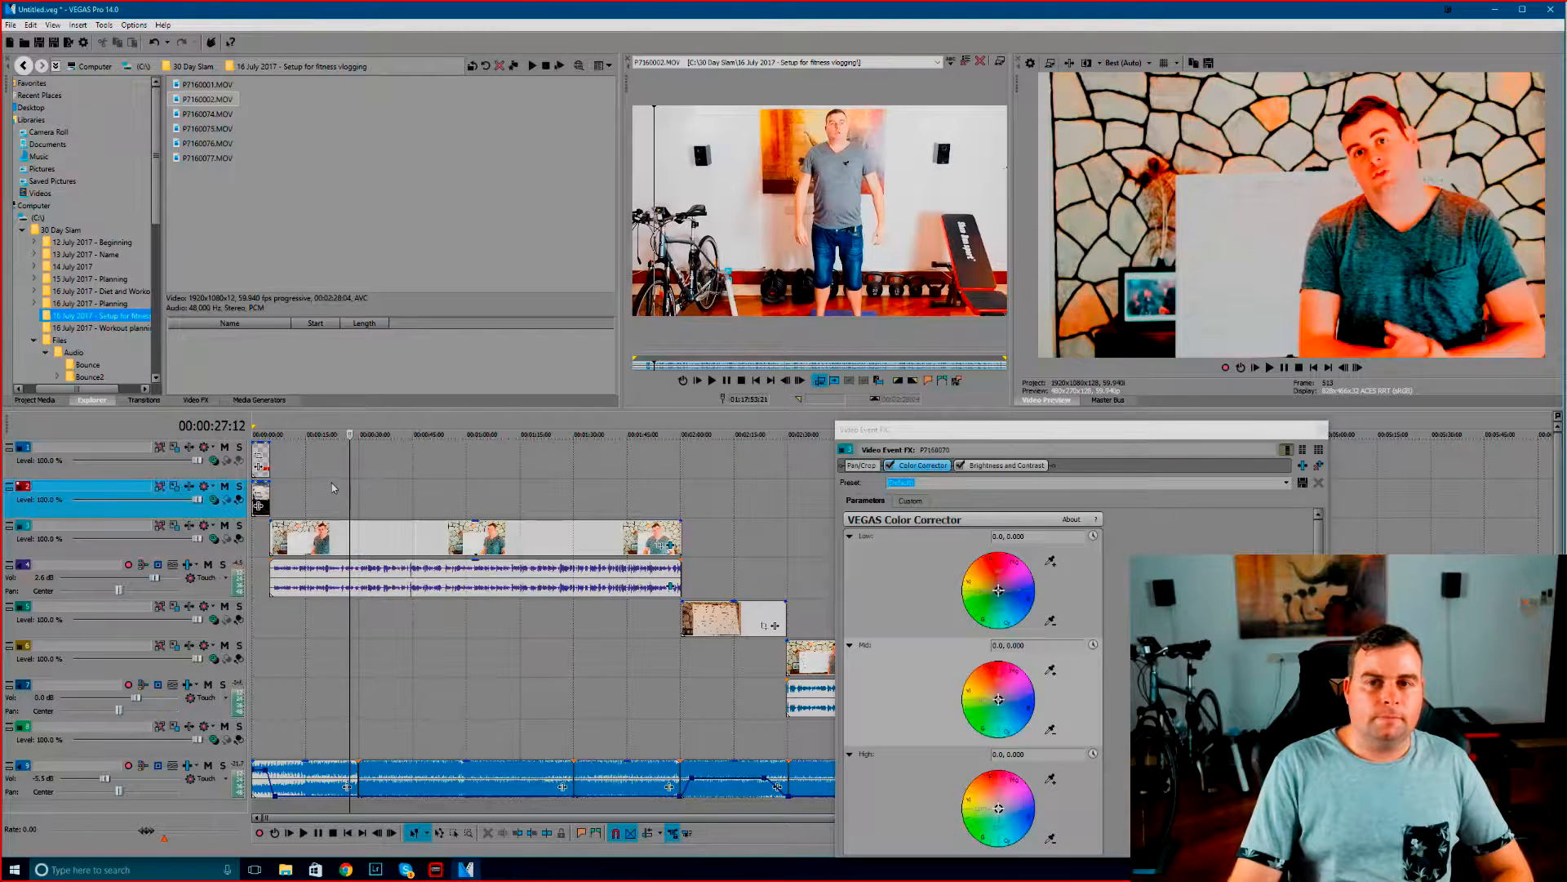
left_click(325, 488)
left_click(402, 481)
left_click(452, 475)
left_click(493, 485)
left_click(574, 488)
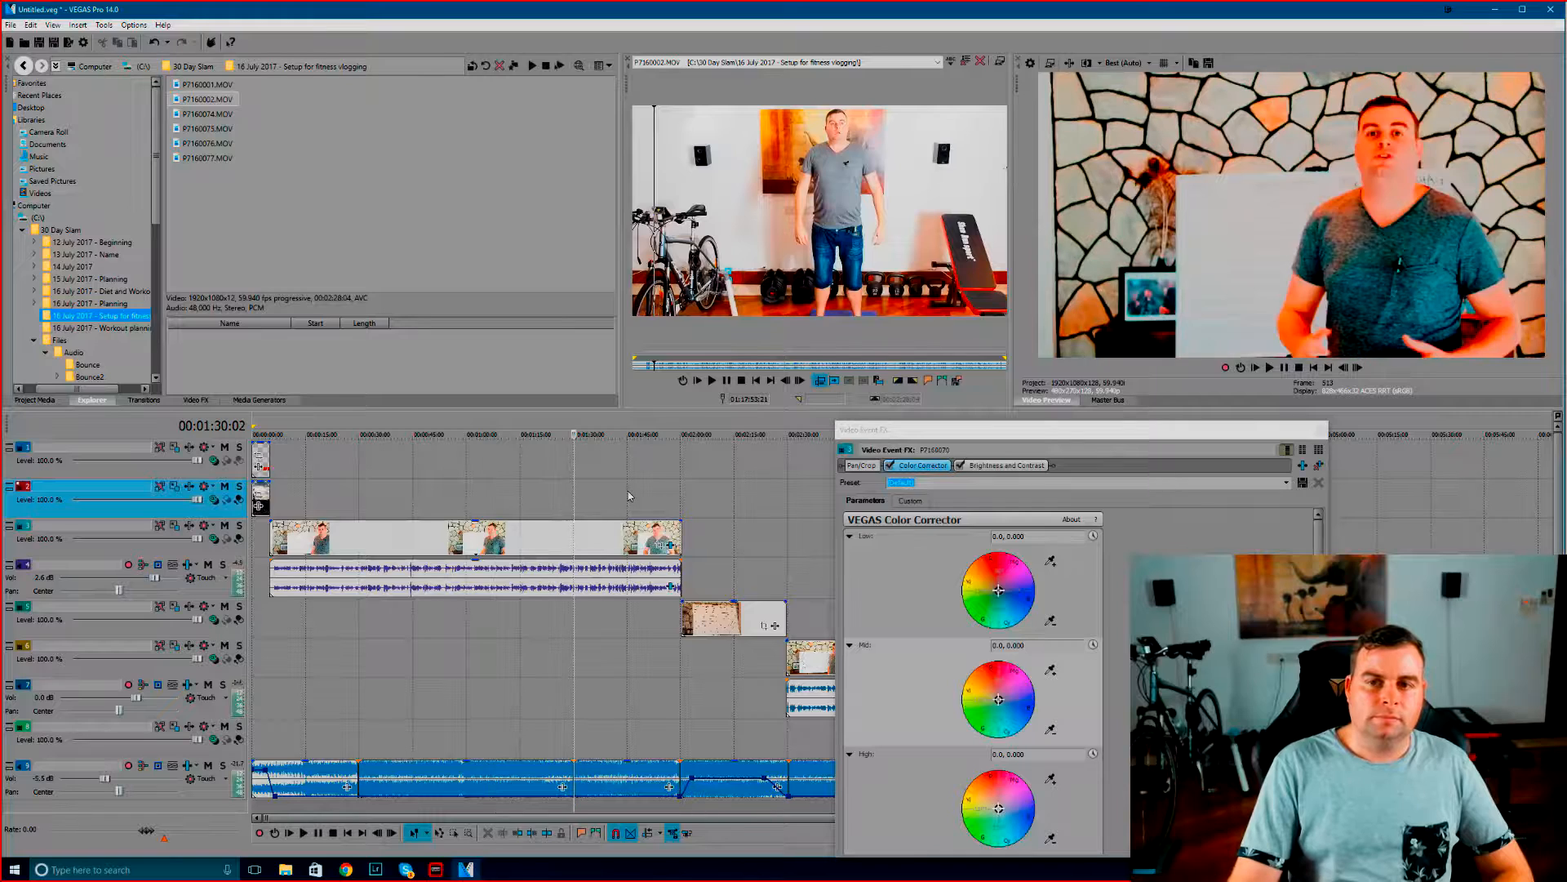
left_click(628, 493)
left_click(554, 493)
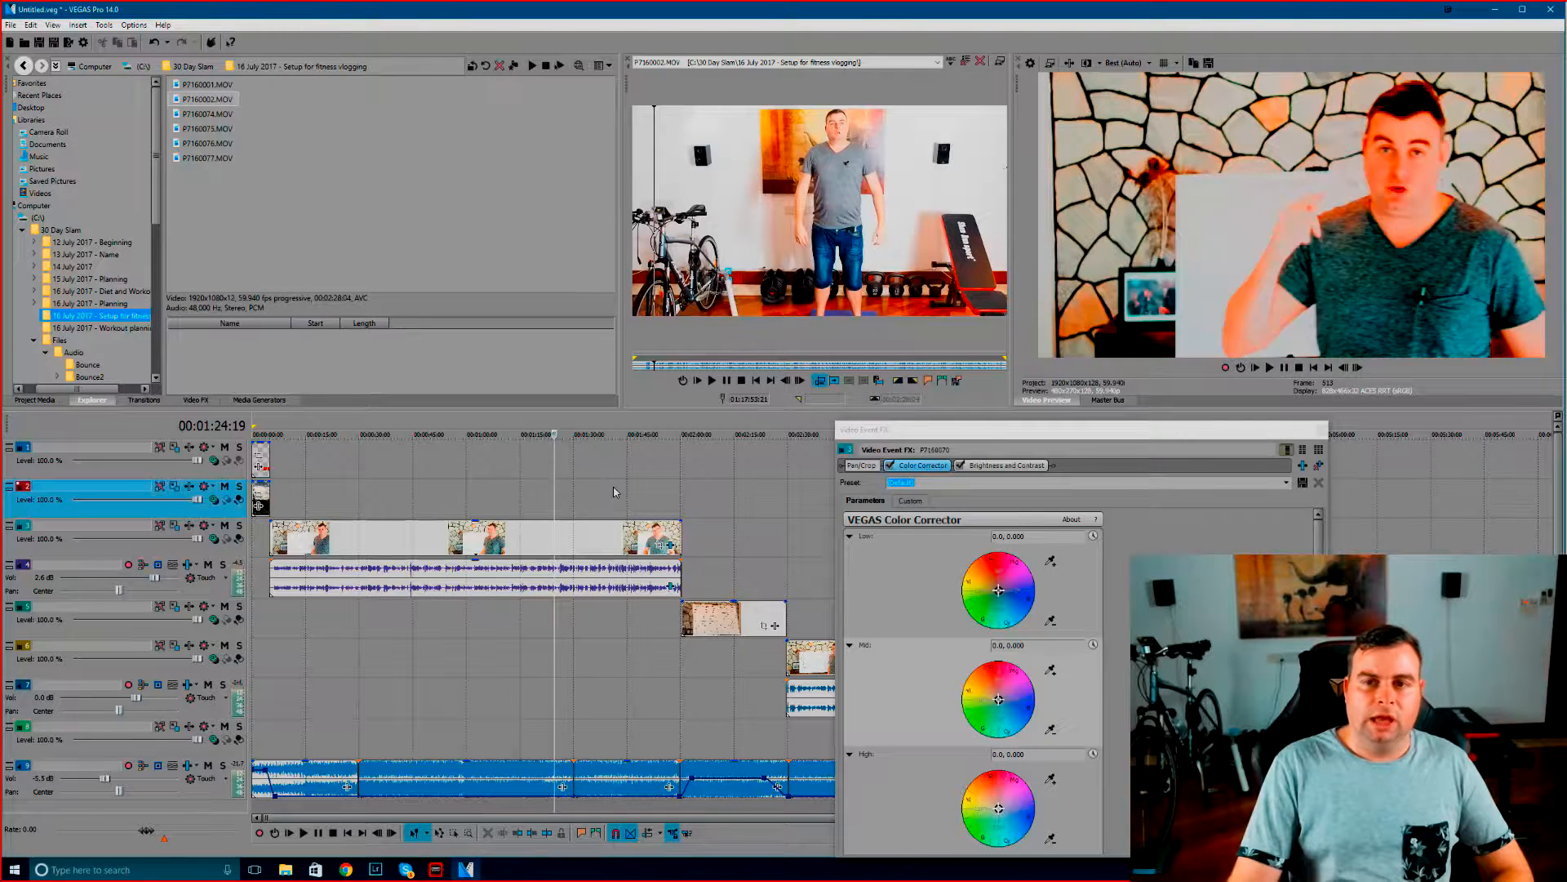
left_click(614, 493)
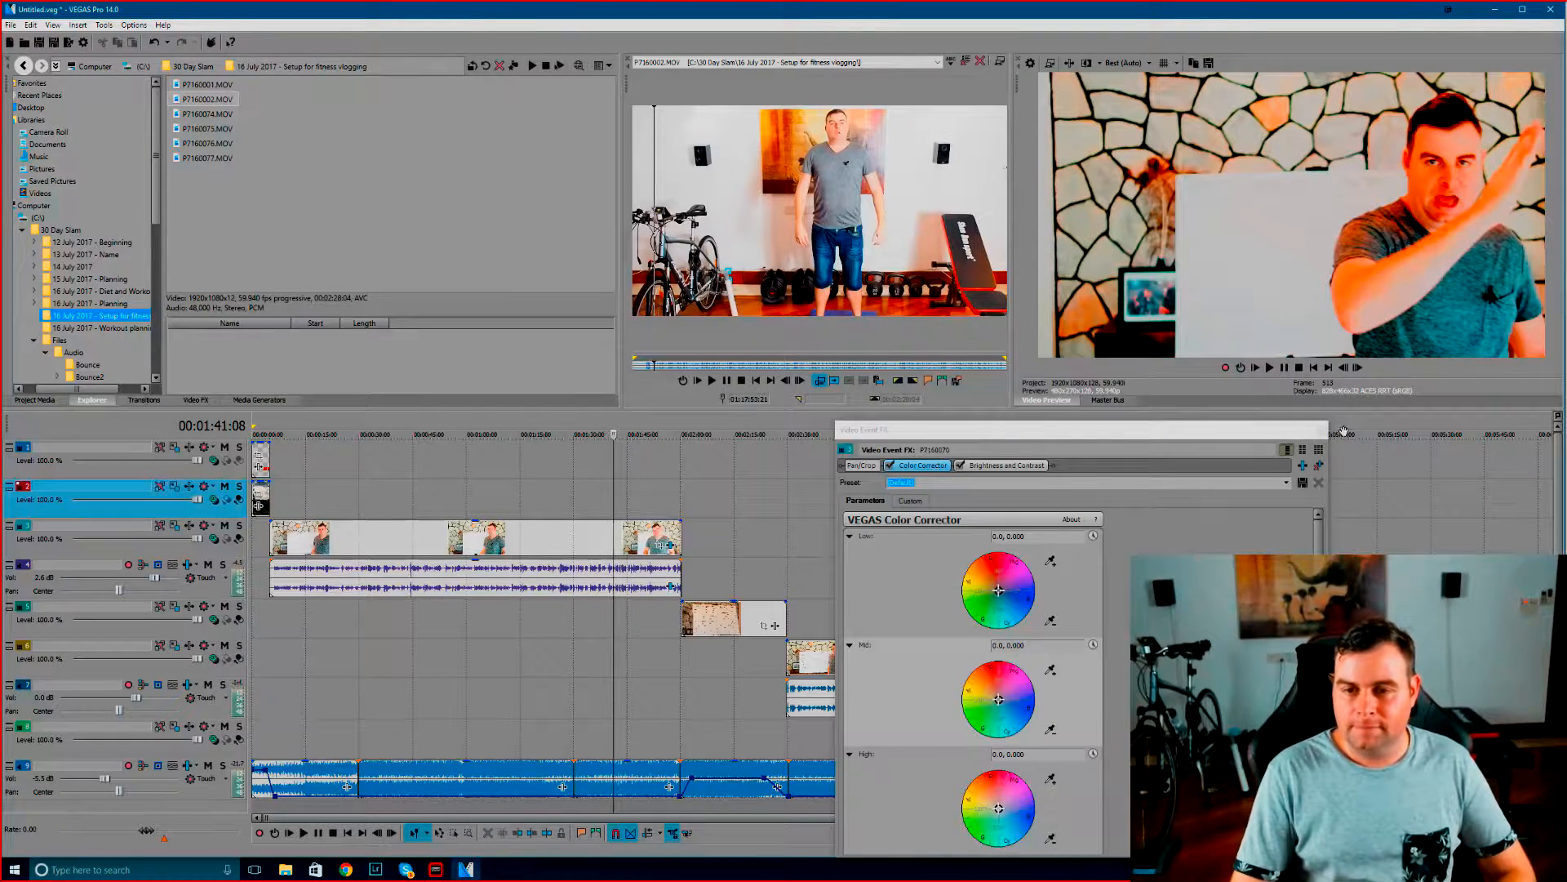
Close the effects window and save the frame at 00:01:41:08 as a JPEG snapshot in a new folder named thumbs
left_click_drag(1073, 434, 835, 385)
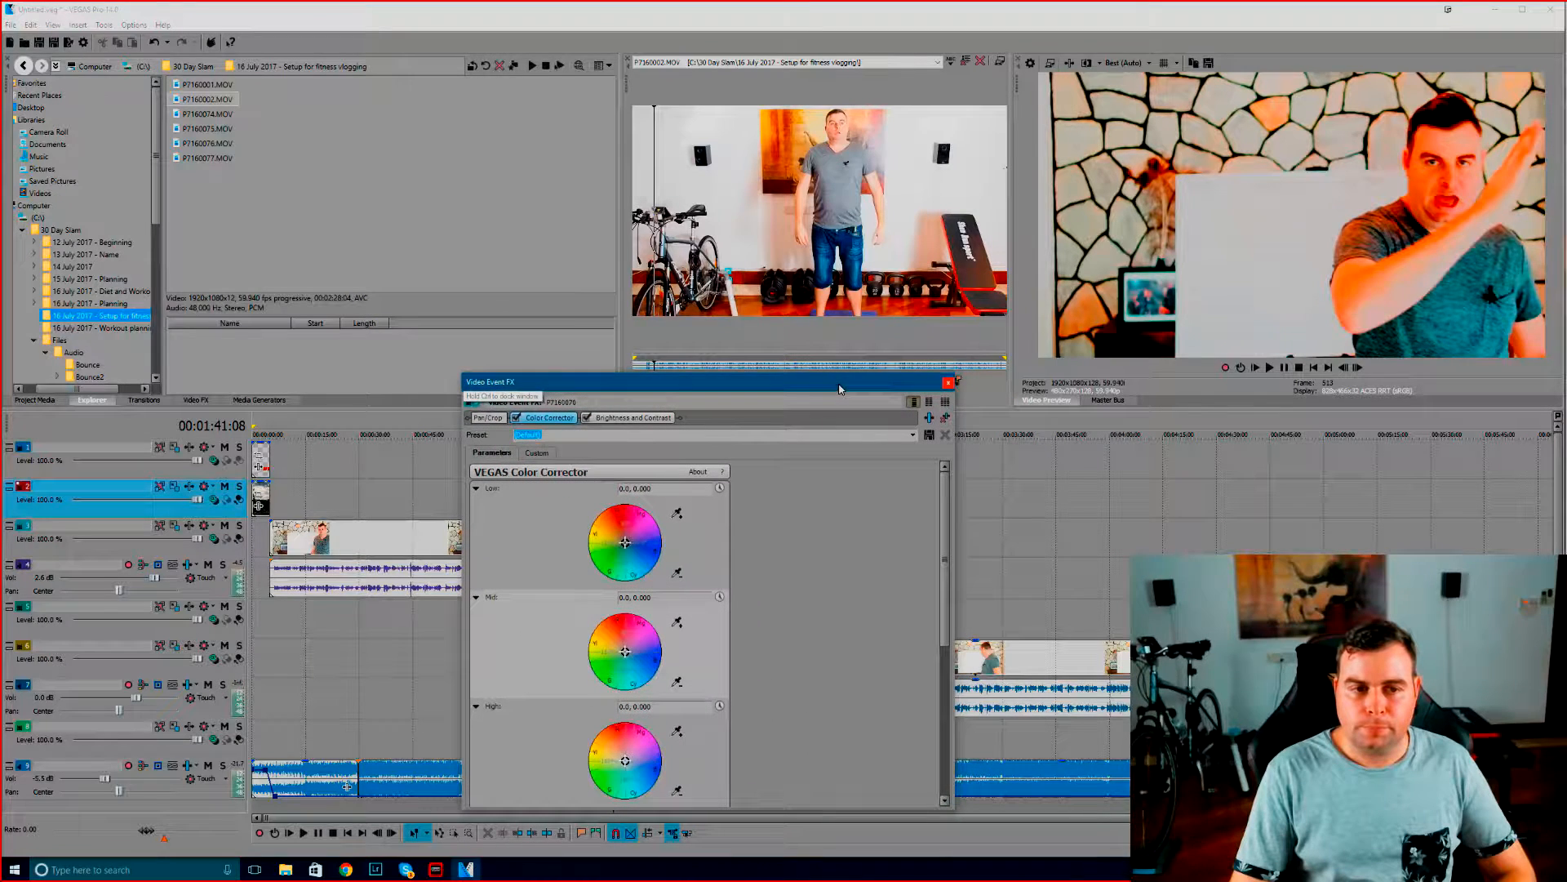
left_click(949, 383)
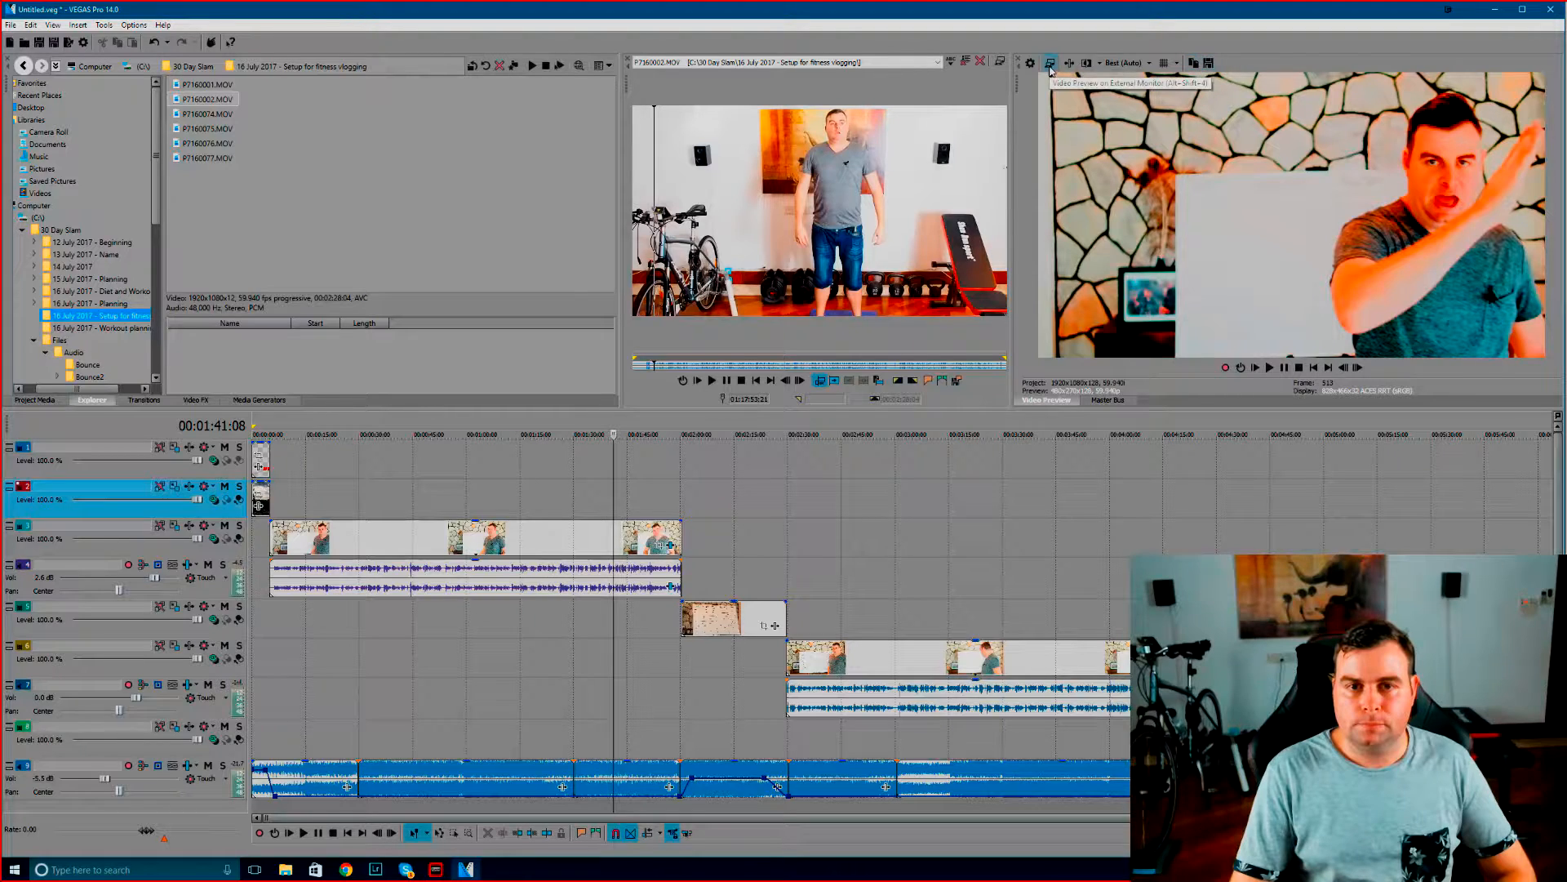
left_click(1209, 67)
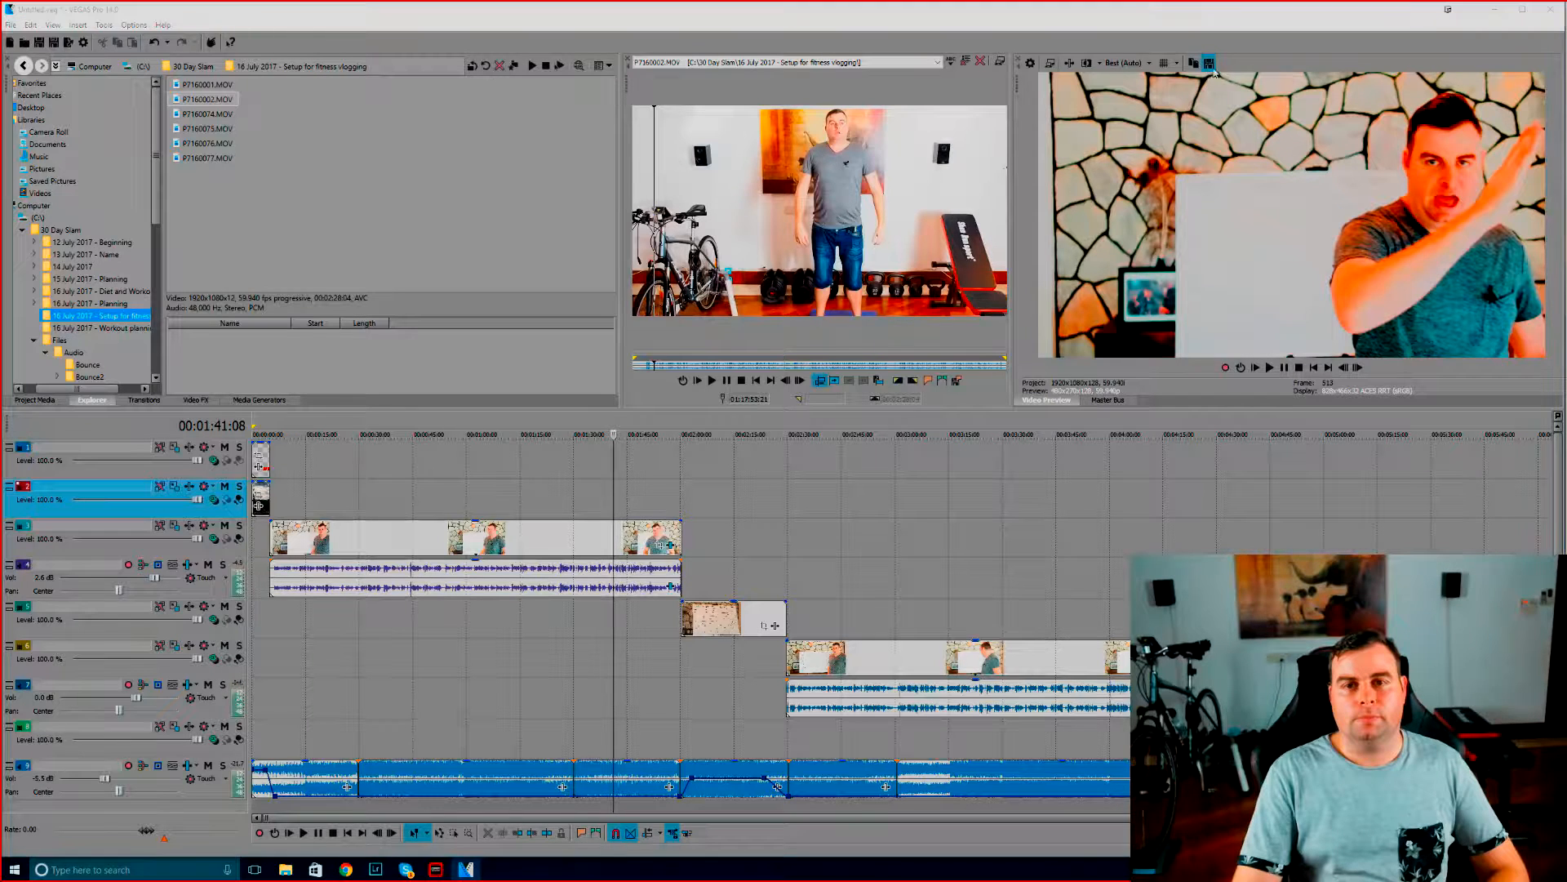
right_click(713, 304)
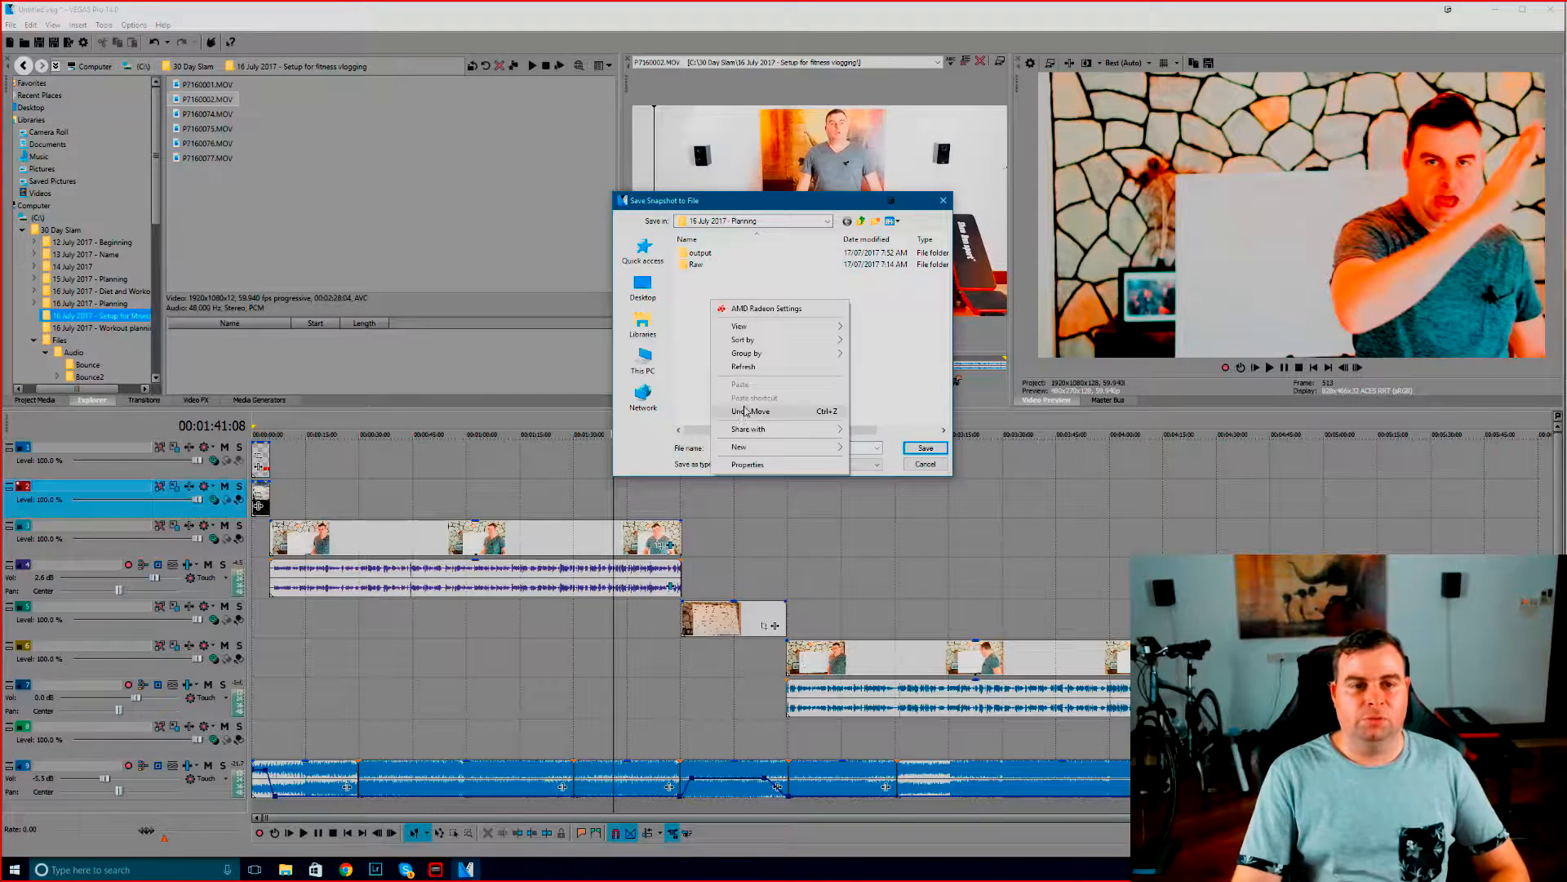
mouse_move(751, 447)
left_click(872, 448)
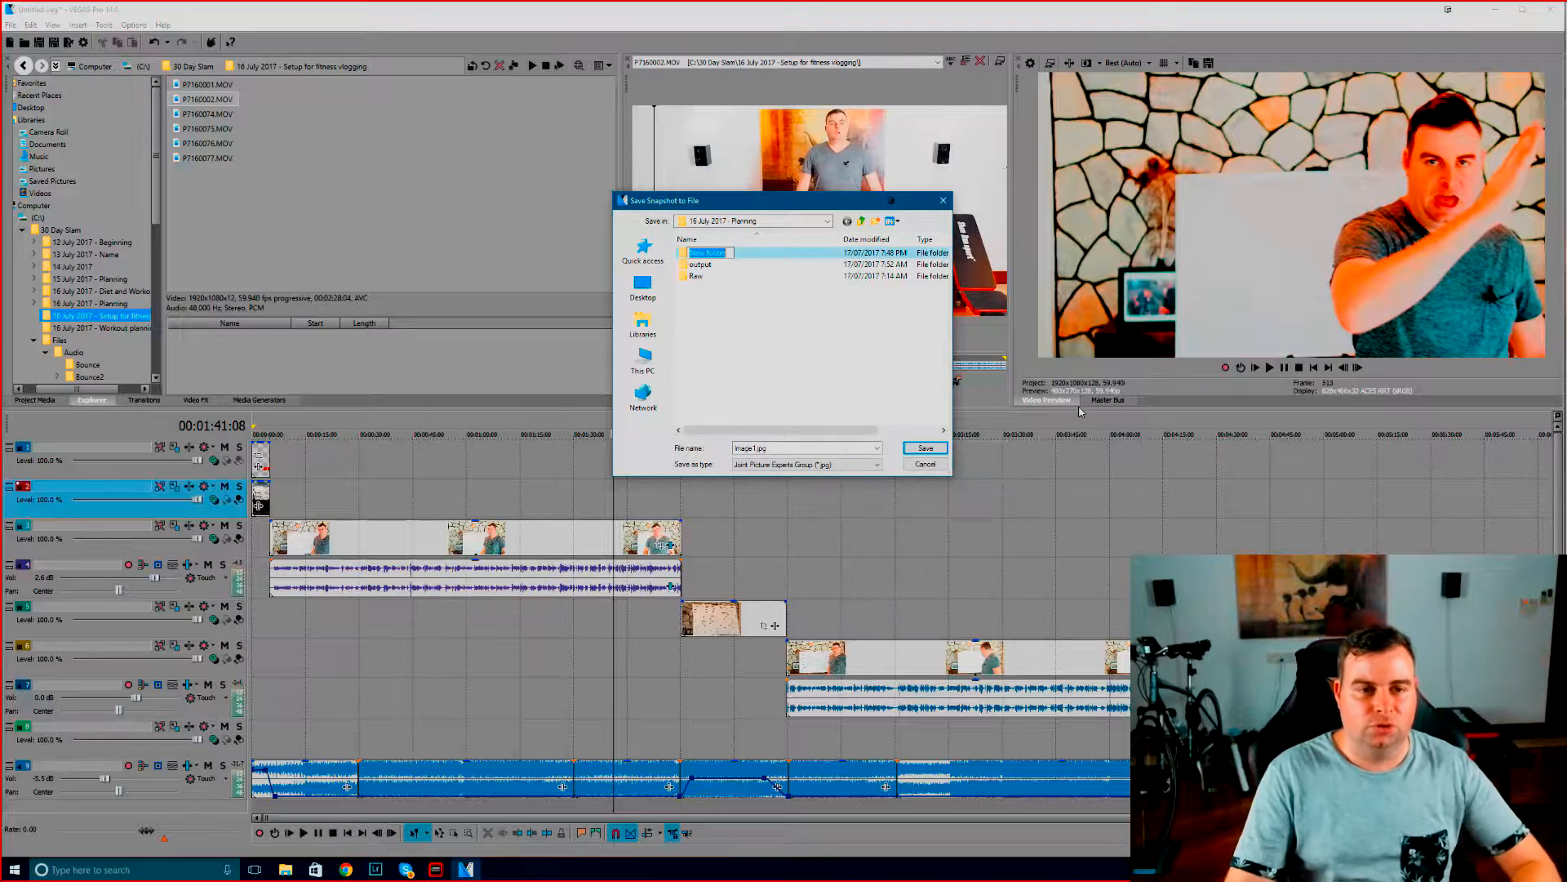
type("th")
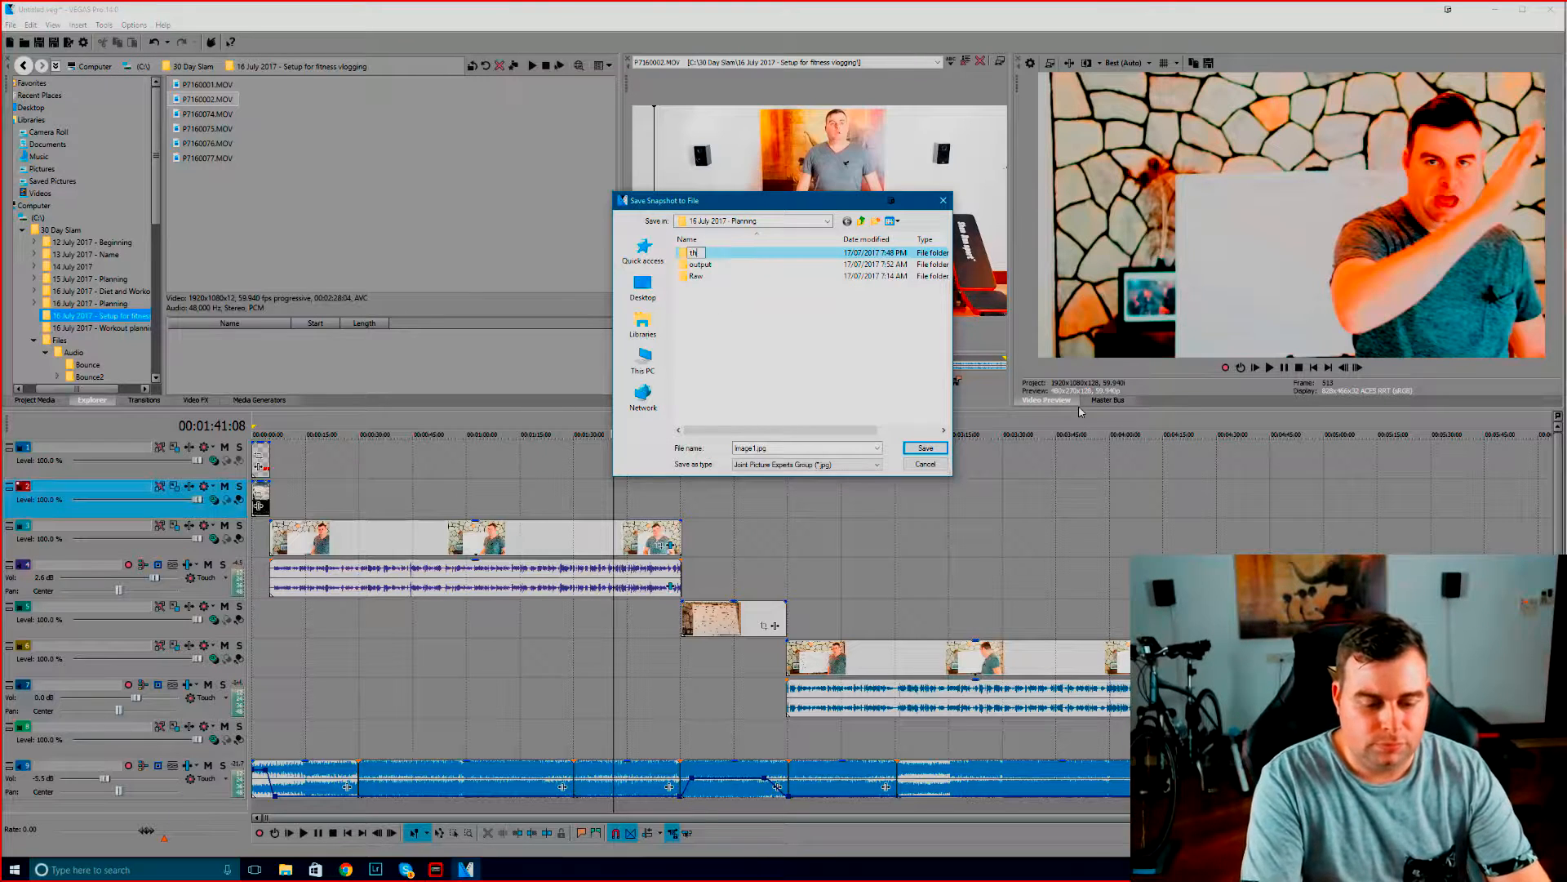
type("umbs")
key("Return")
key("Return")
left_click(928, 443)
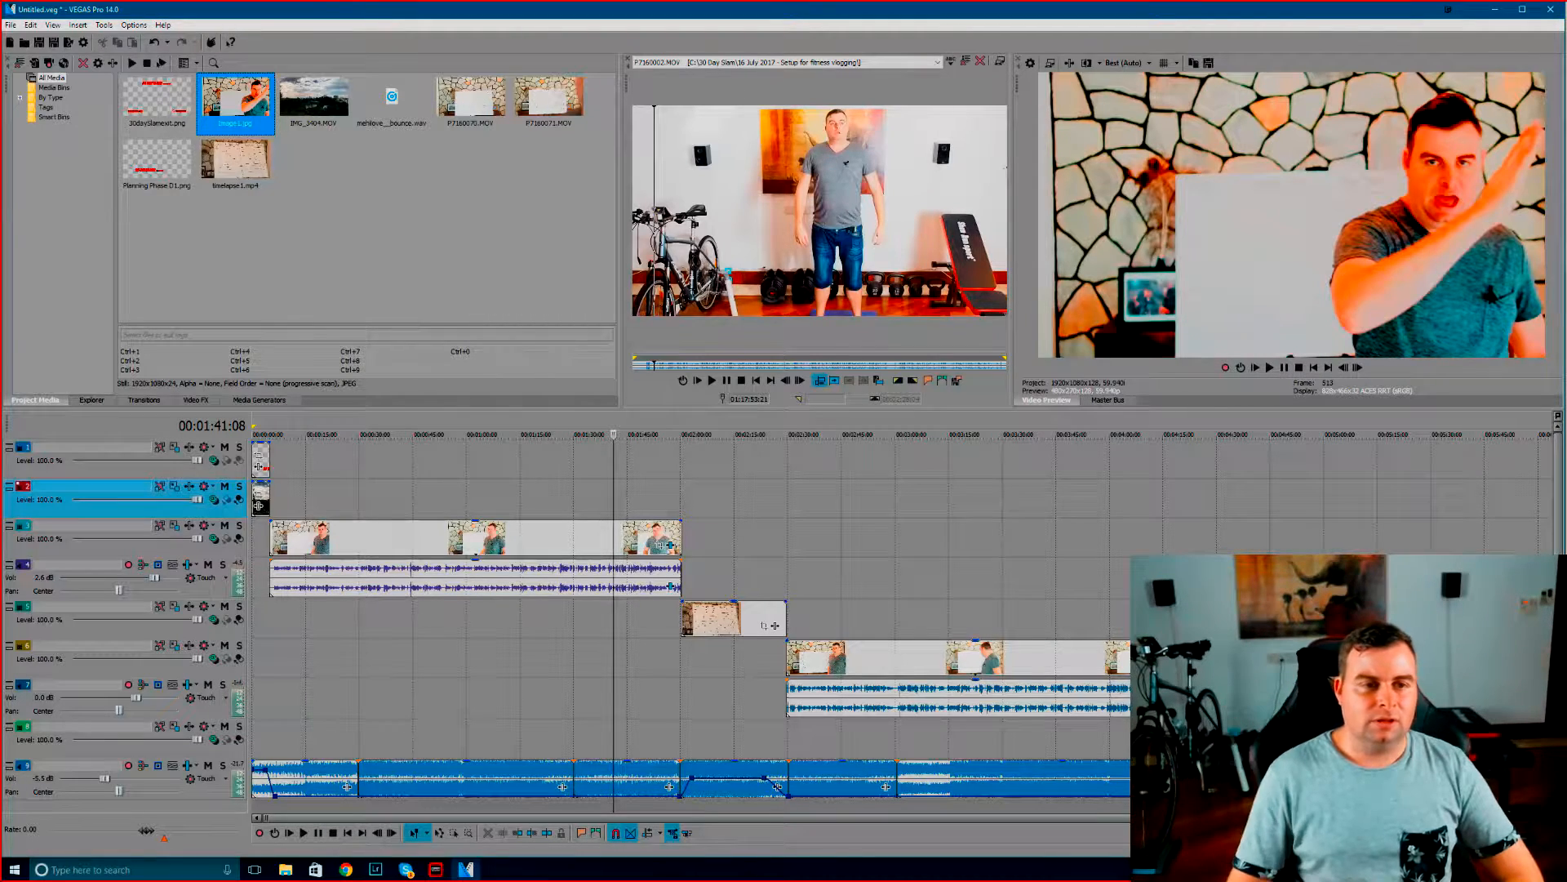
Save the first talking clip's Brightness and Contrast settings as a preset named "30DaySlam! (Indoor)" and close the effects window
right_click(520, 532)
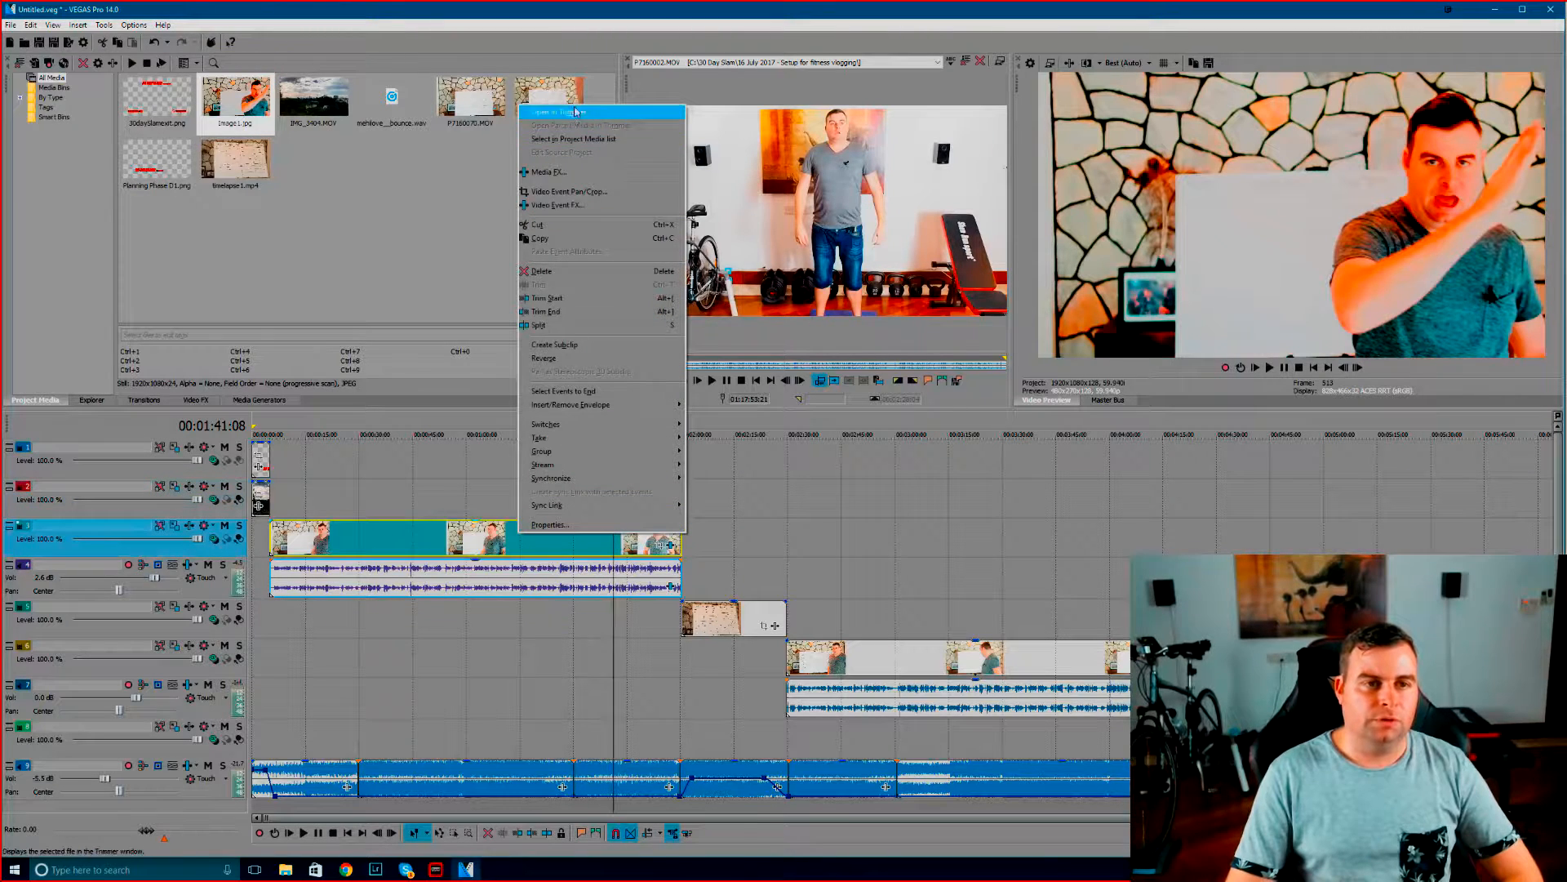
left_click(571, 205)
left_click_drag(718, 383, 723, 297)
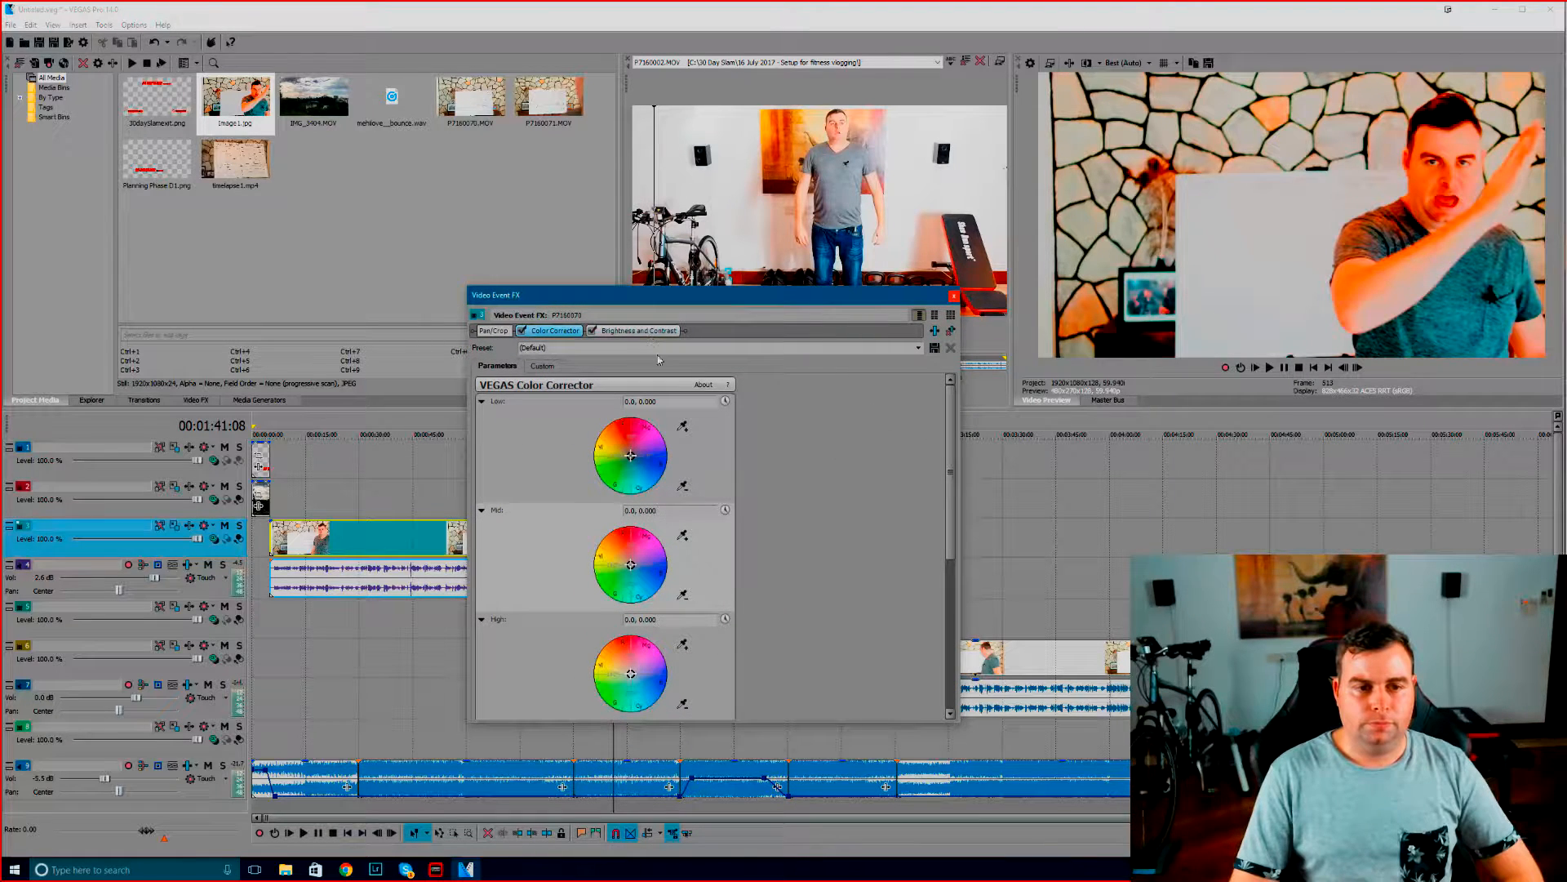
left_click(641, 331)
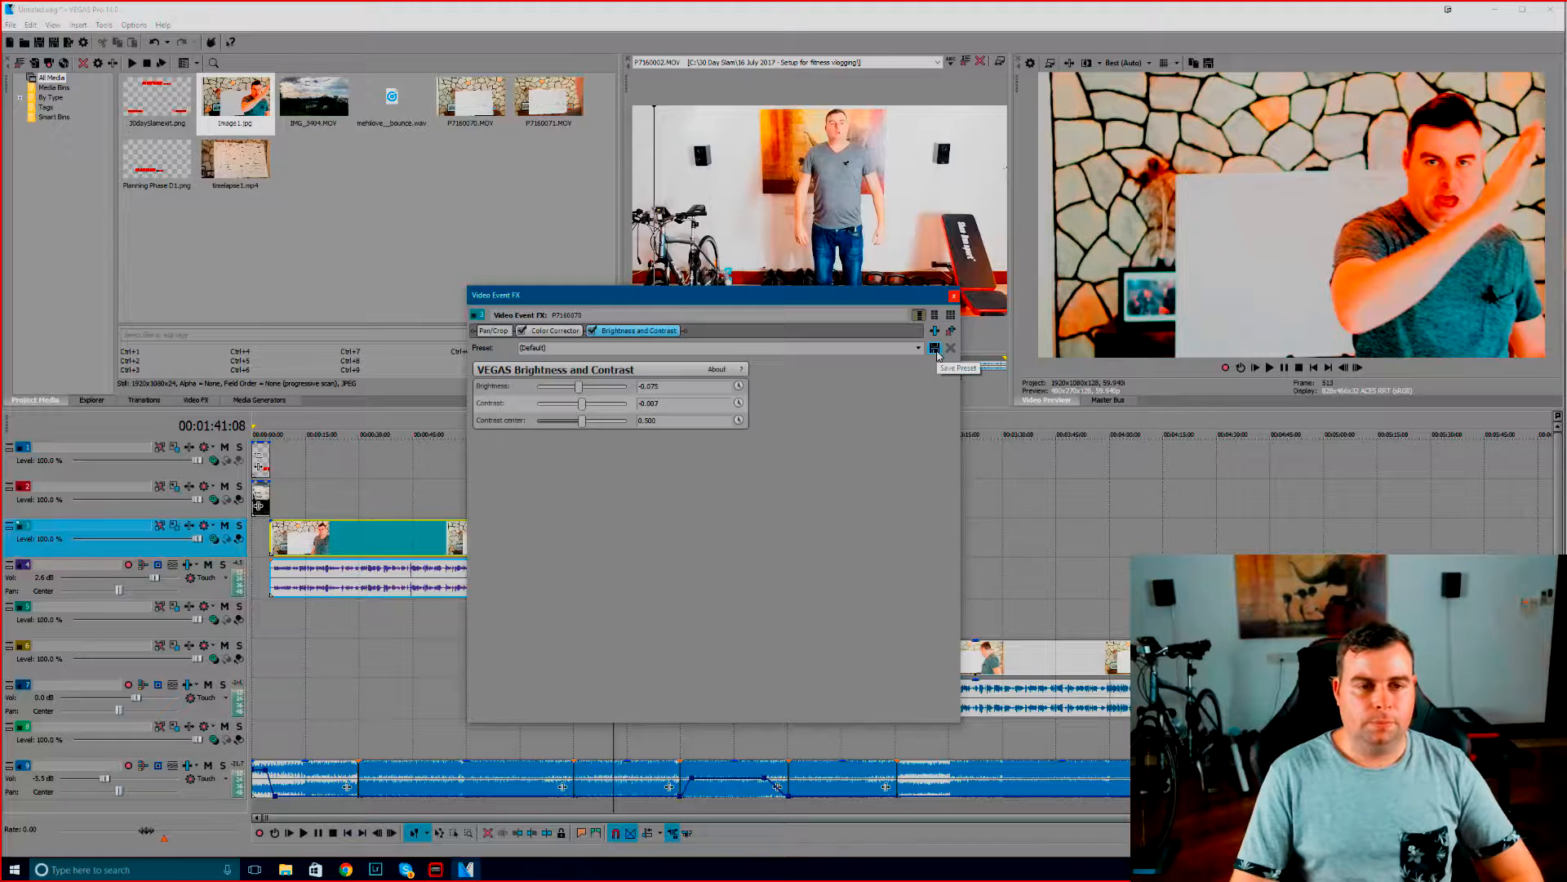
left_click(888, 349)
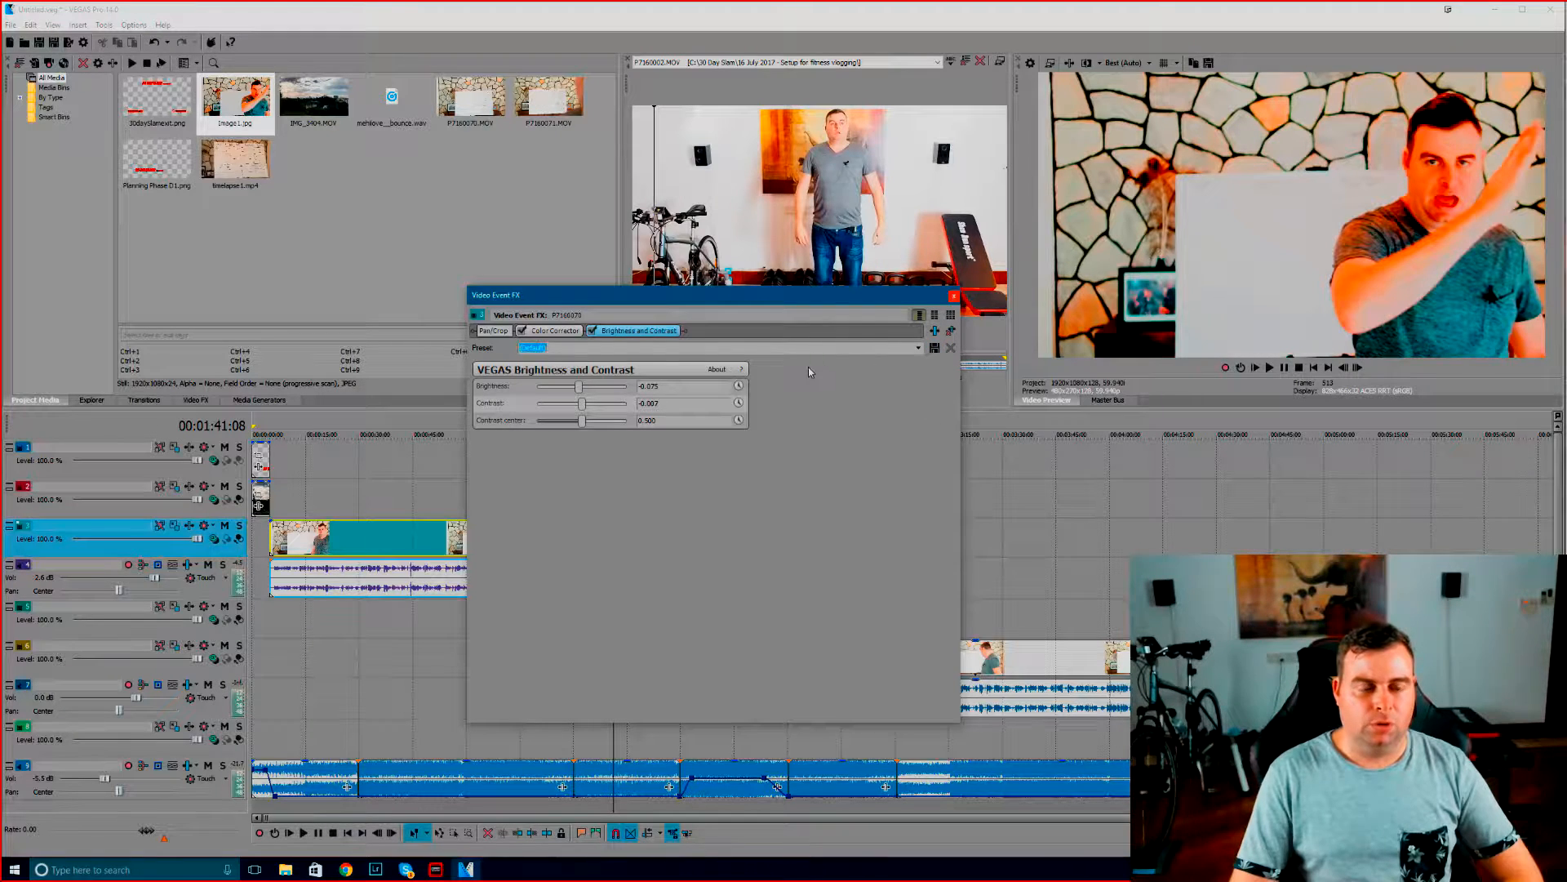
type("30DaySlam! @")
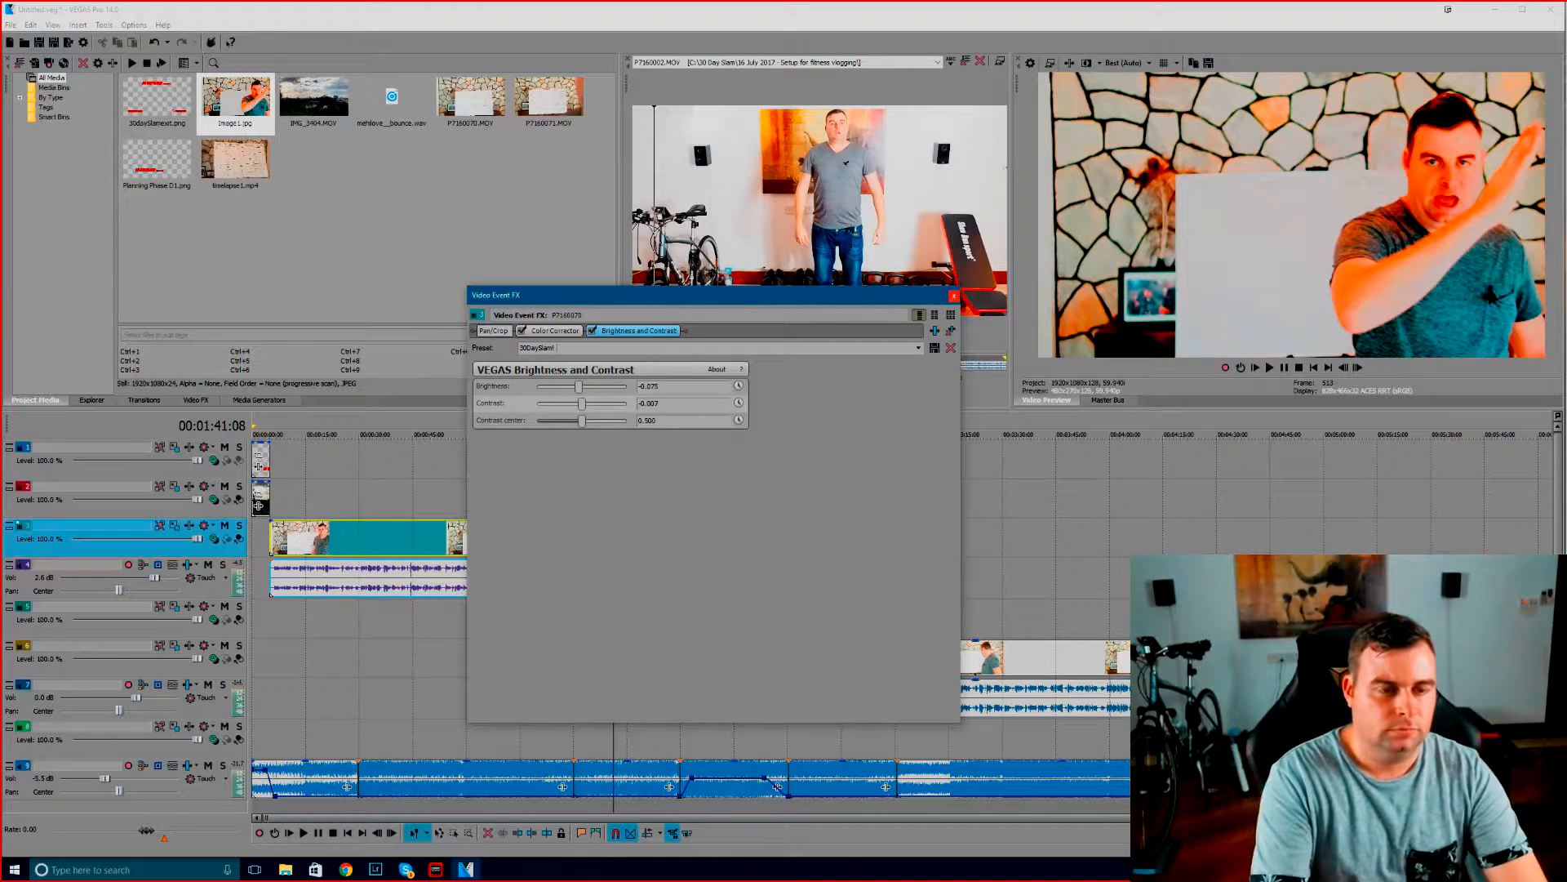
type("Indoor")
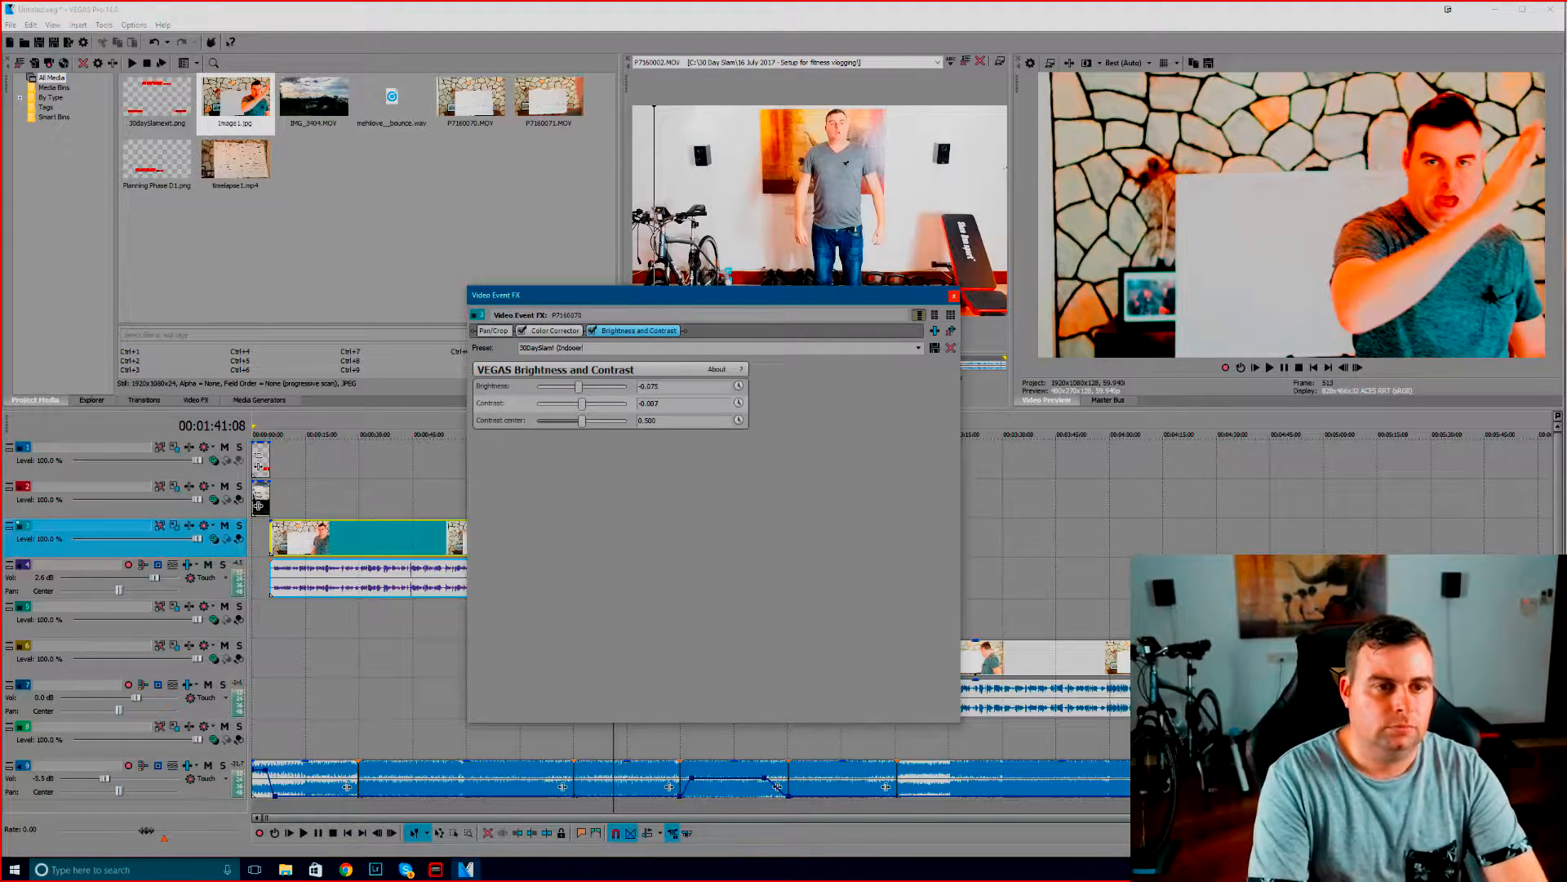
type(")")
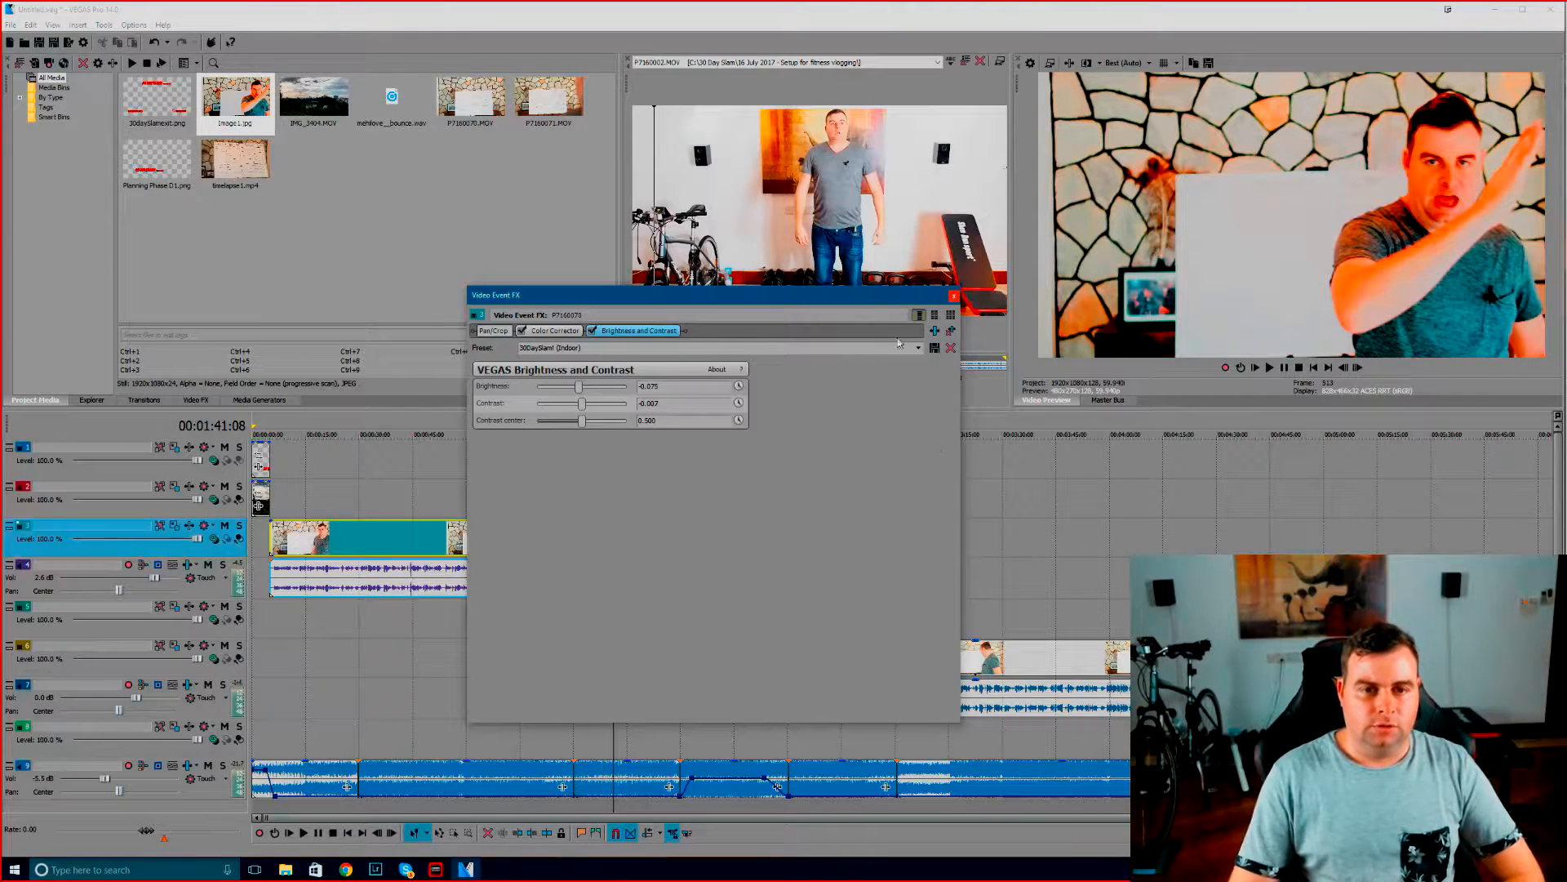
left_click(954, 297)
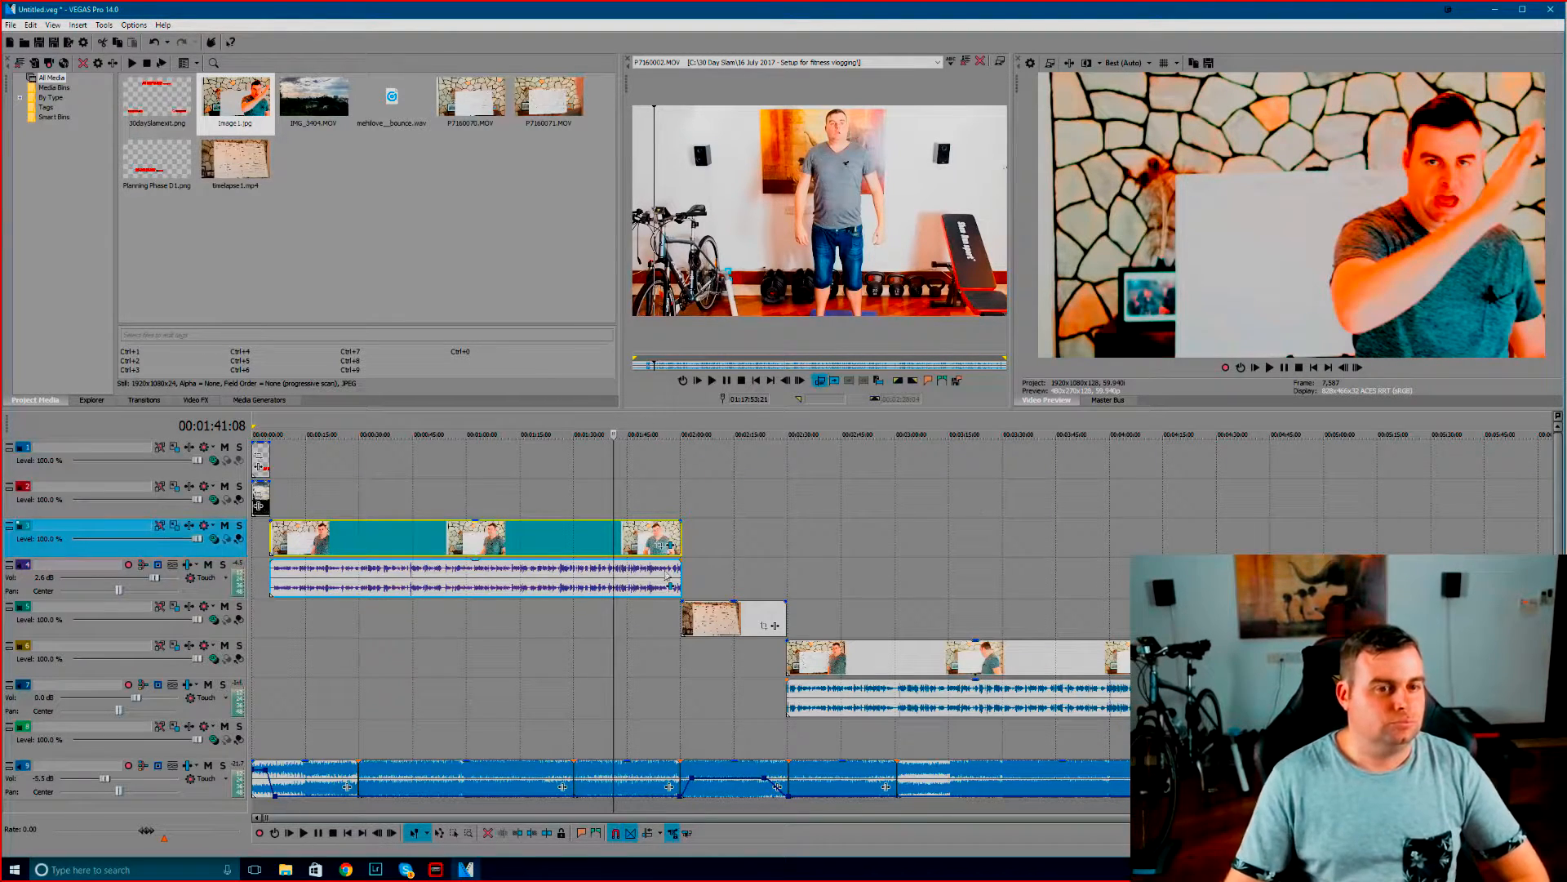
Compare frames of the second talking clip around 00:02:38:09 to 00:03:01:24 with the graded first clip
left_click(819, 655)
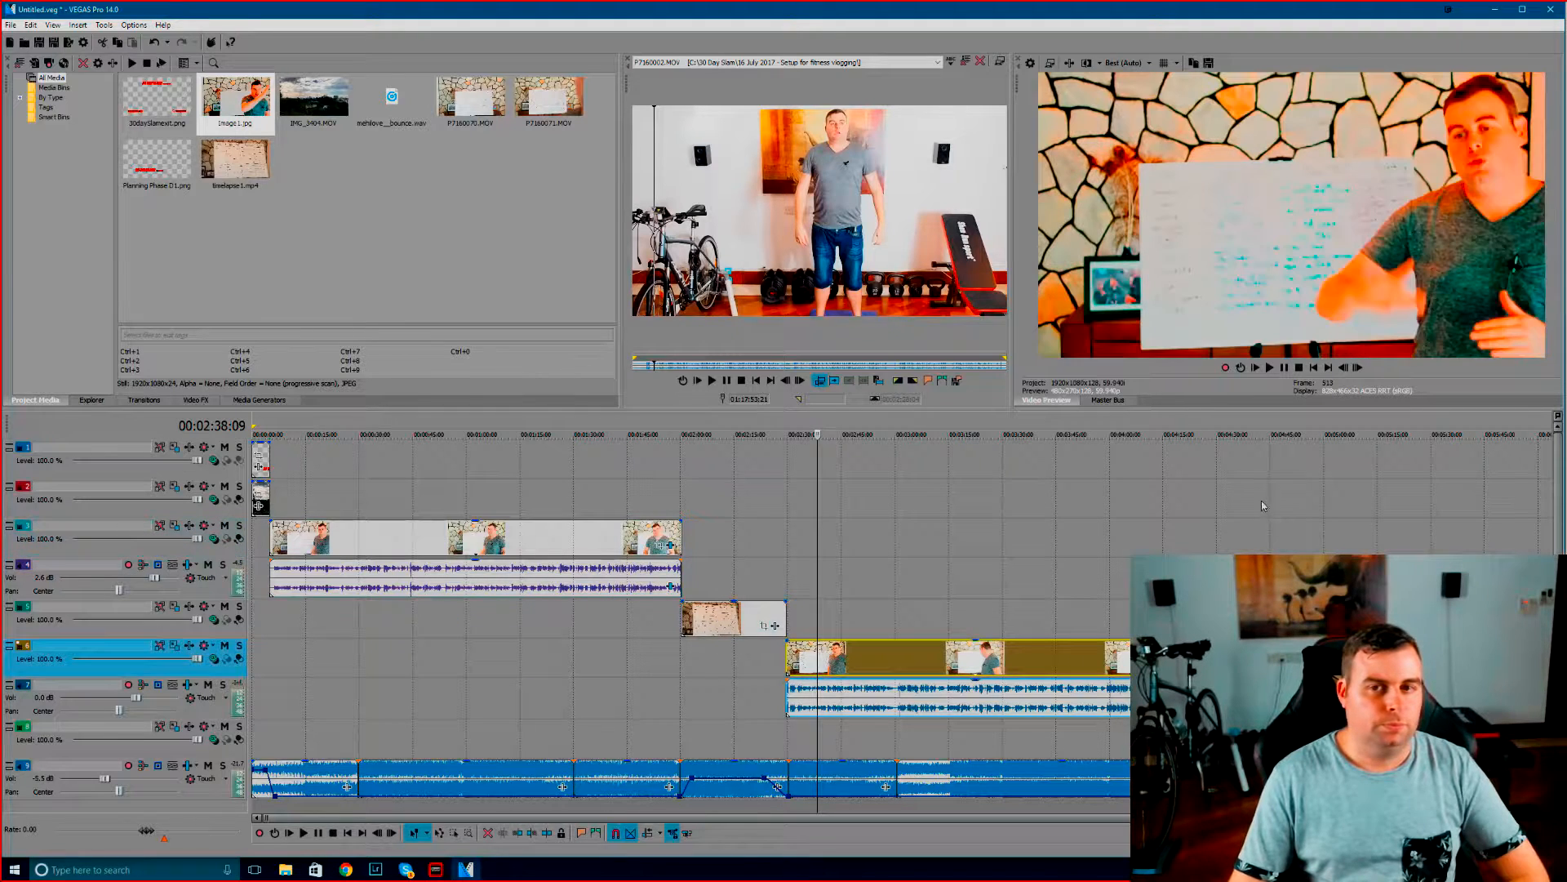
left_click(842, 657)
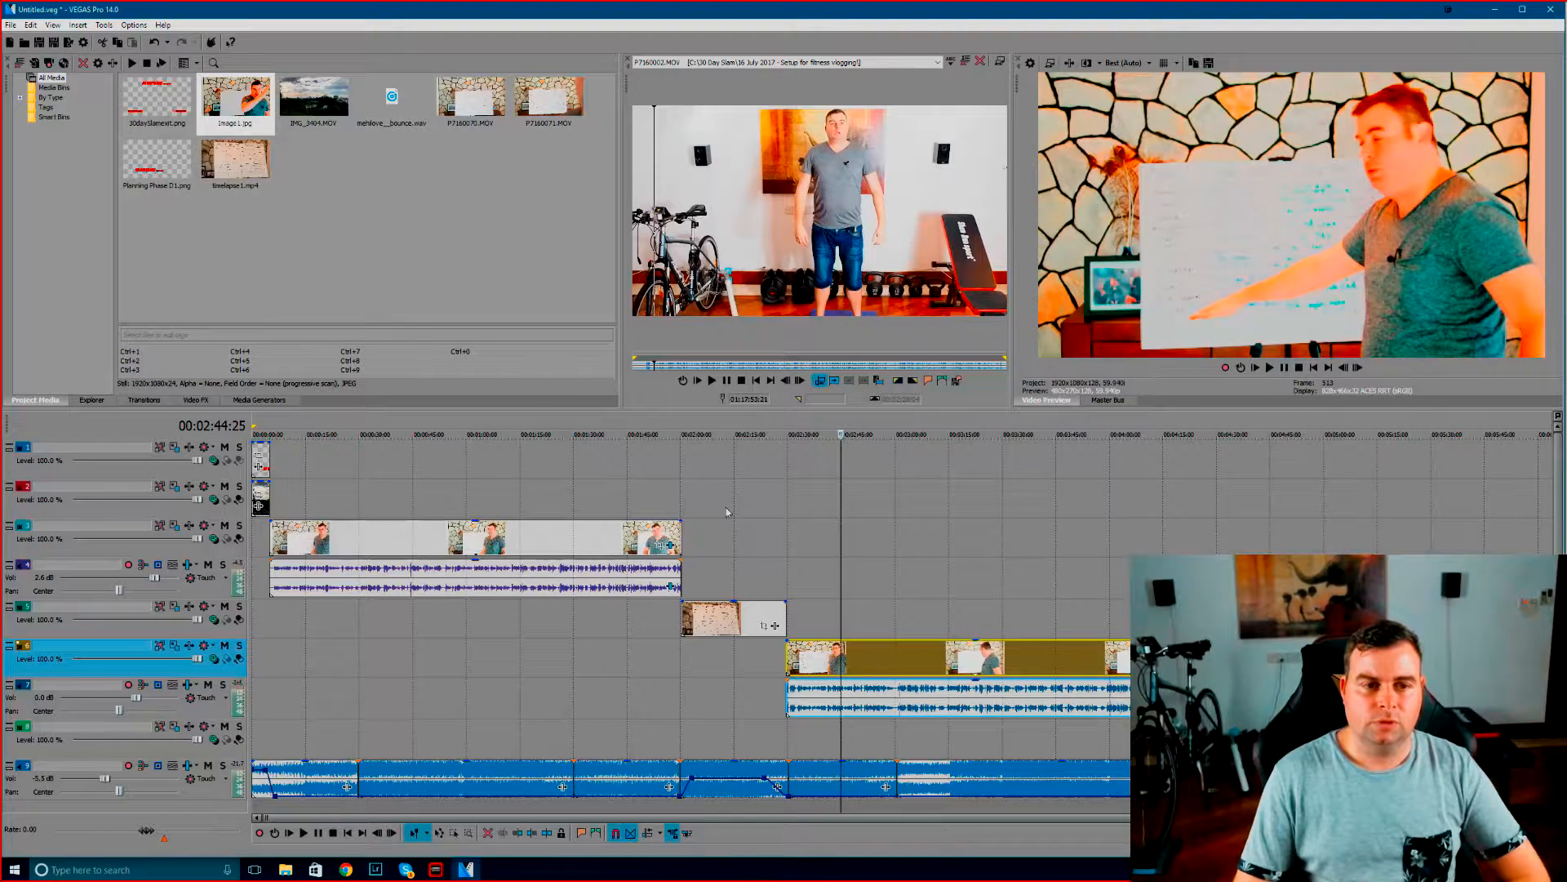
left_click(575, 550)
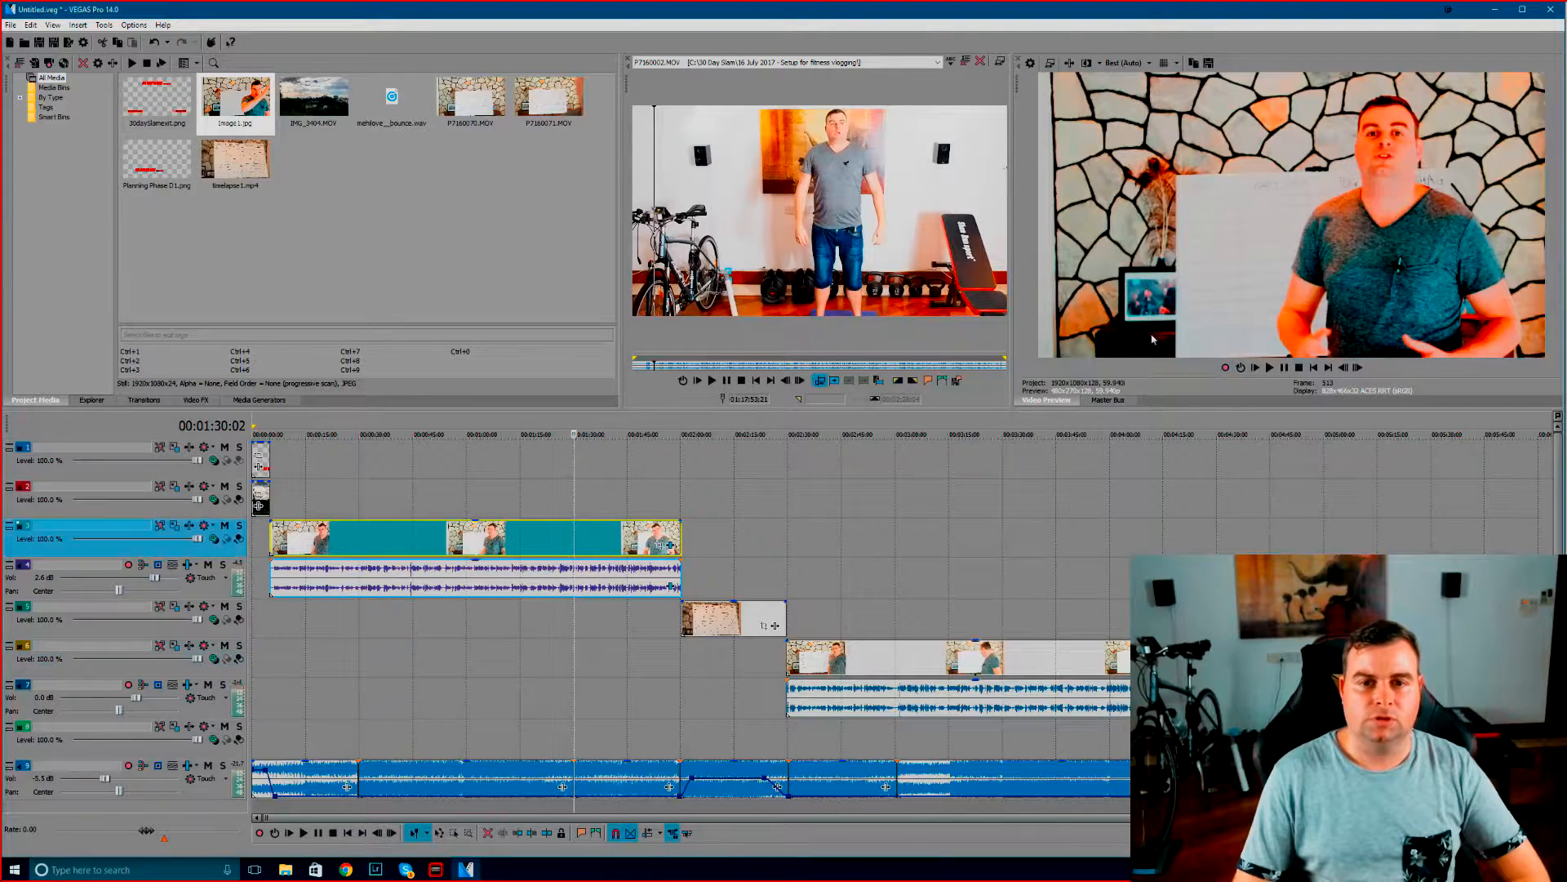
left_click(903, 671)
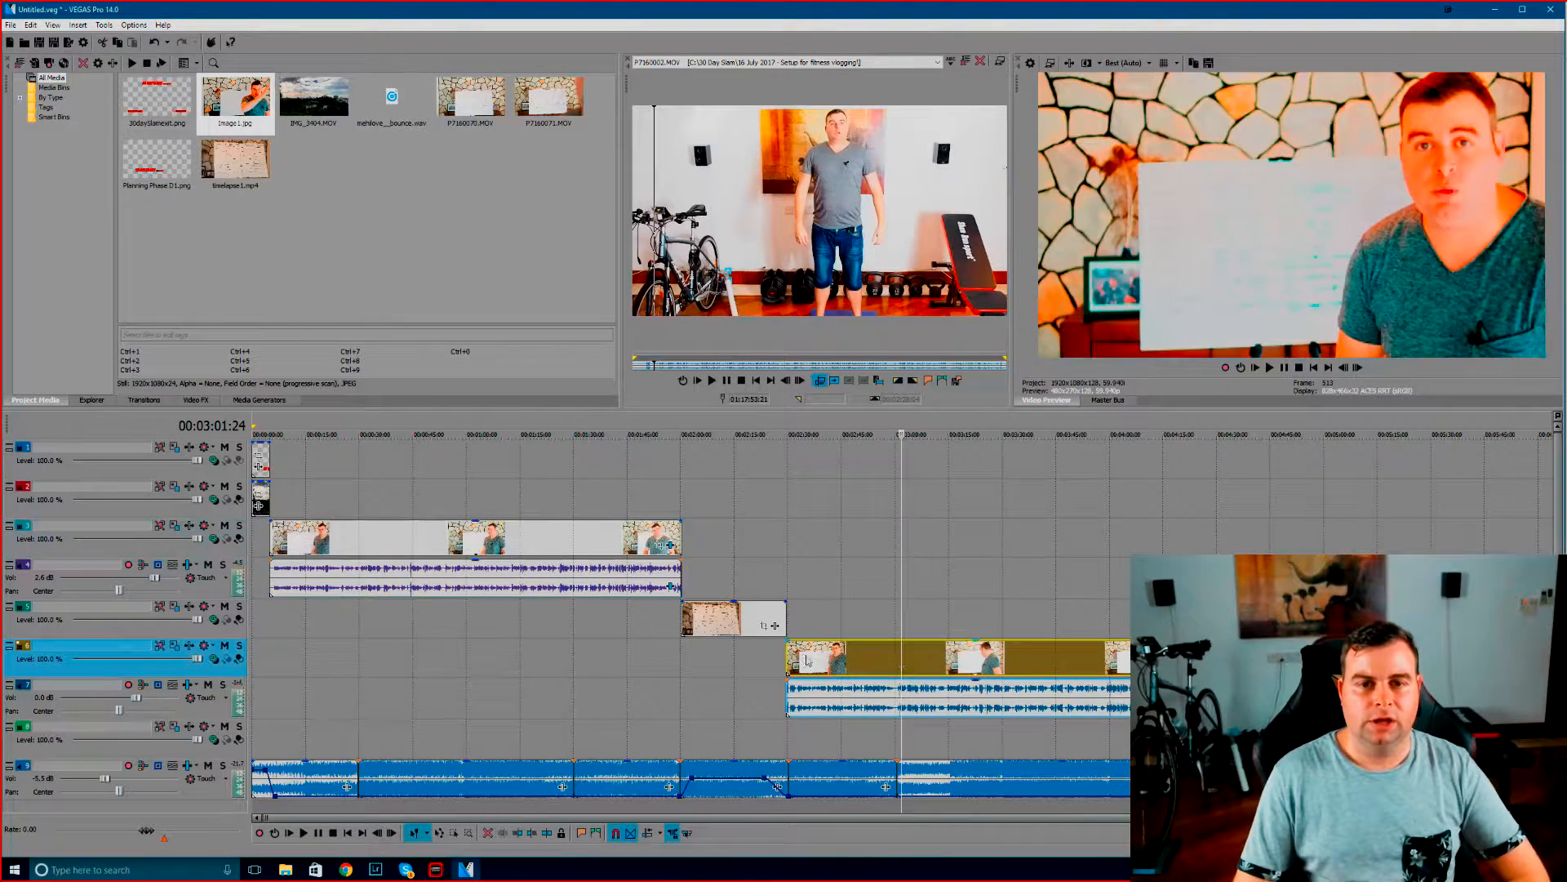
left_click(578, 533)
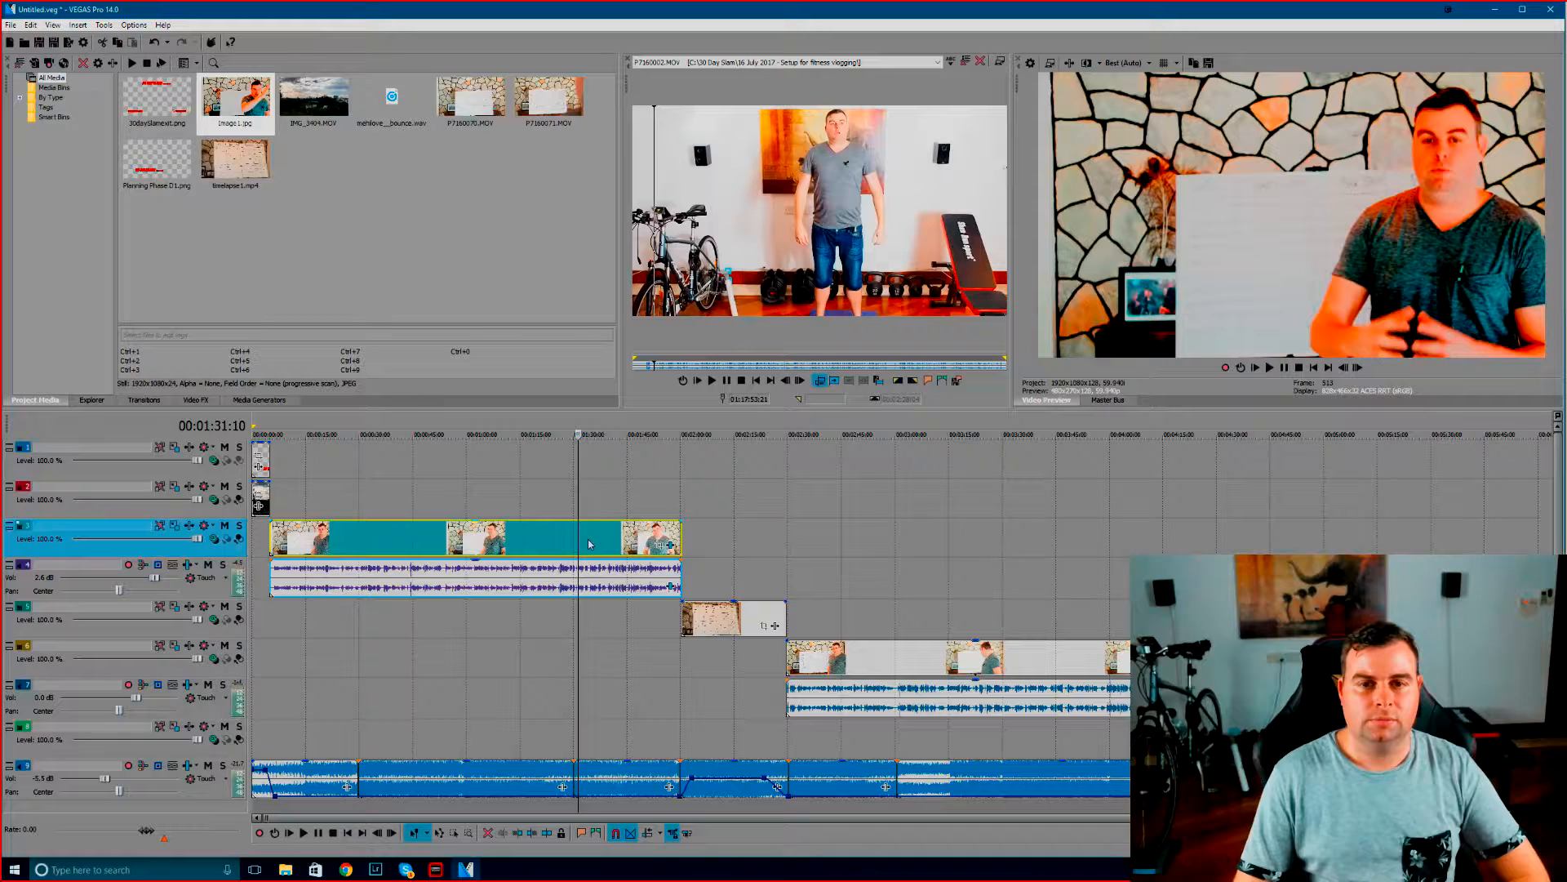
right_click(576, 543)
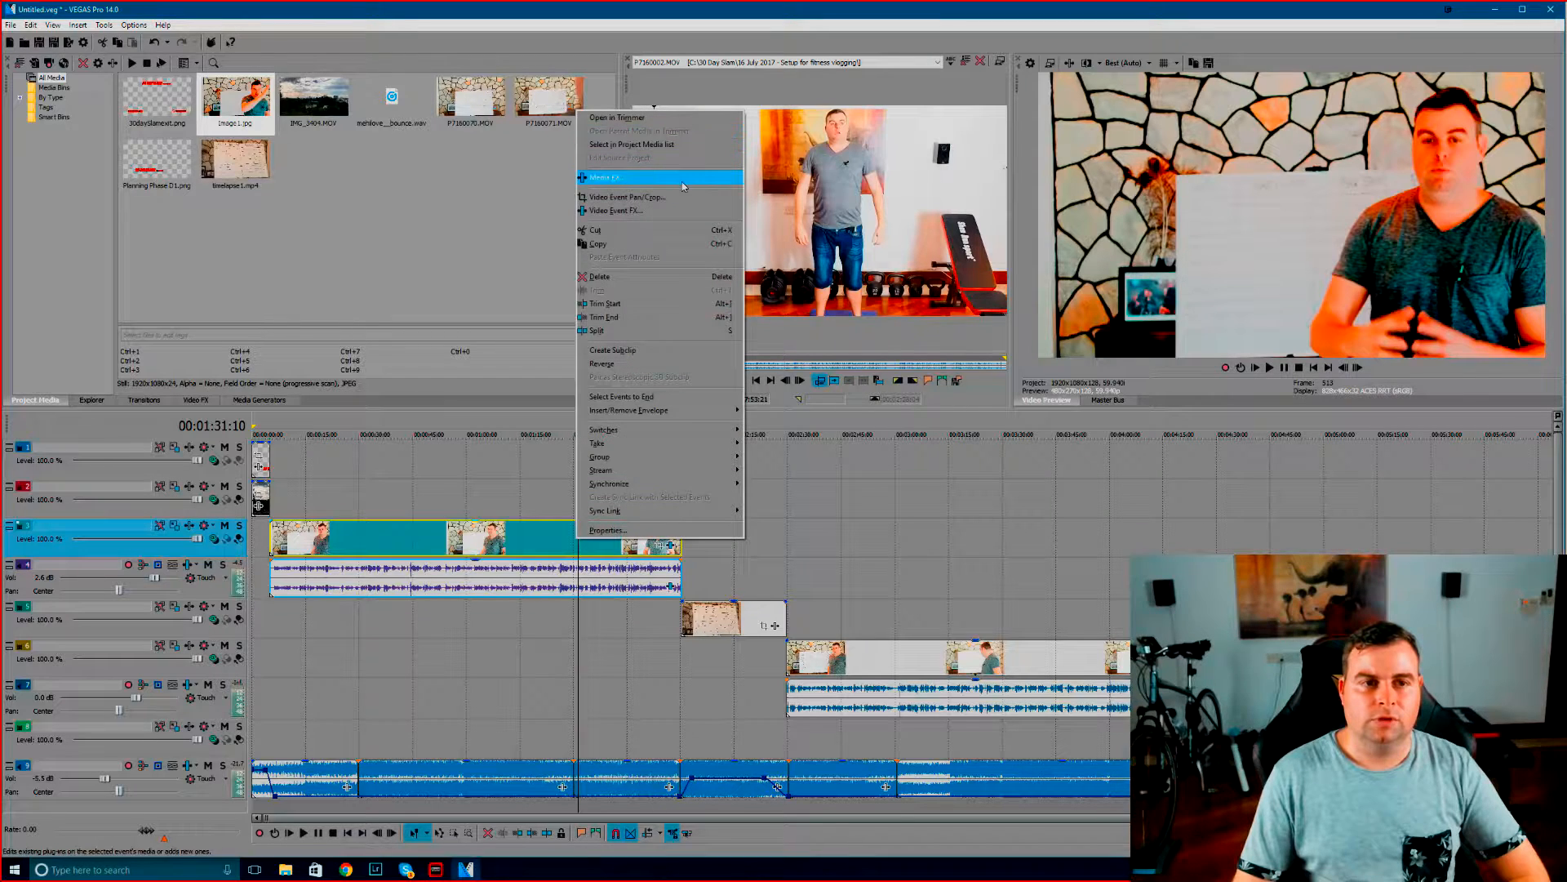
left_click(629, 170)
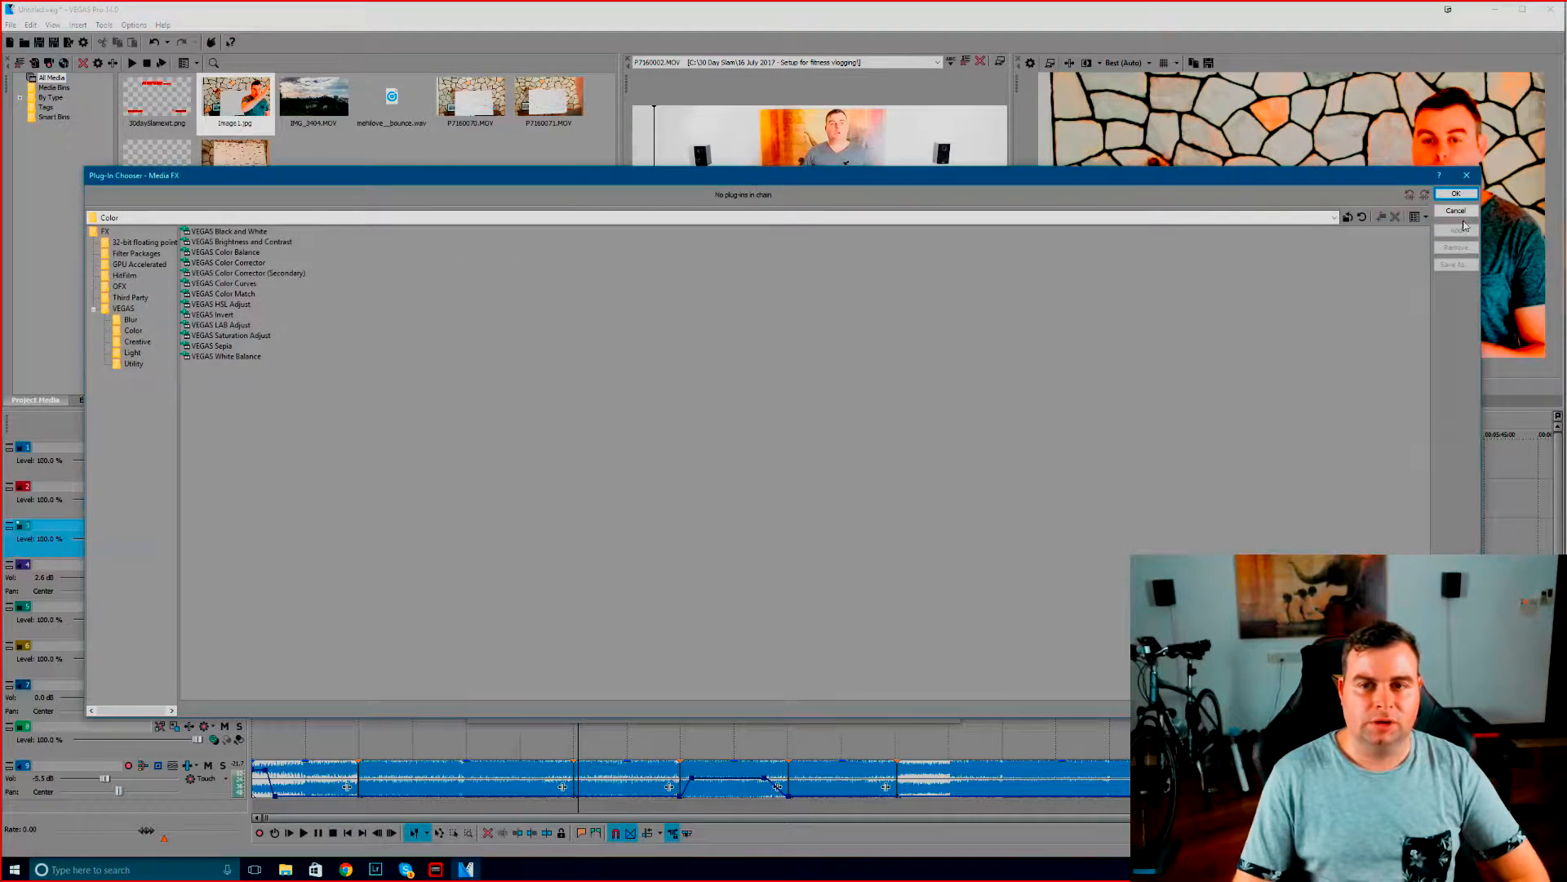
left_click(1456, 211)
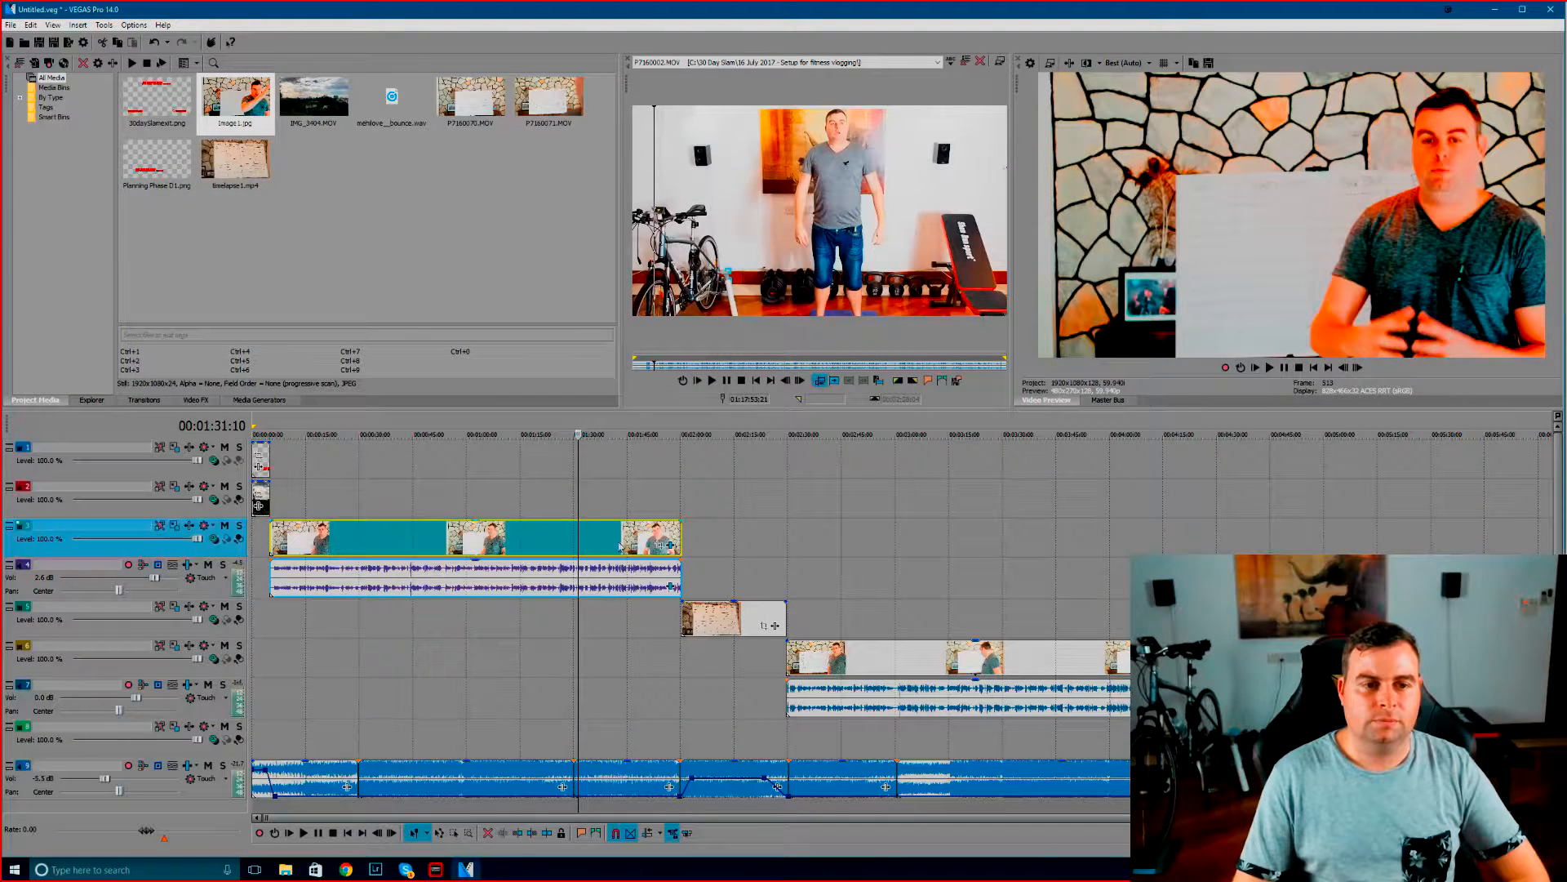
Set the first clip's Color Corrector saturation to 0.714 and gamma to 1.156, and adjust its Brightness and Contrast effect
left_click(669, 544)
left_click(555, 330)
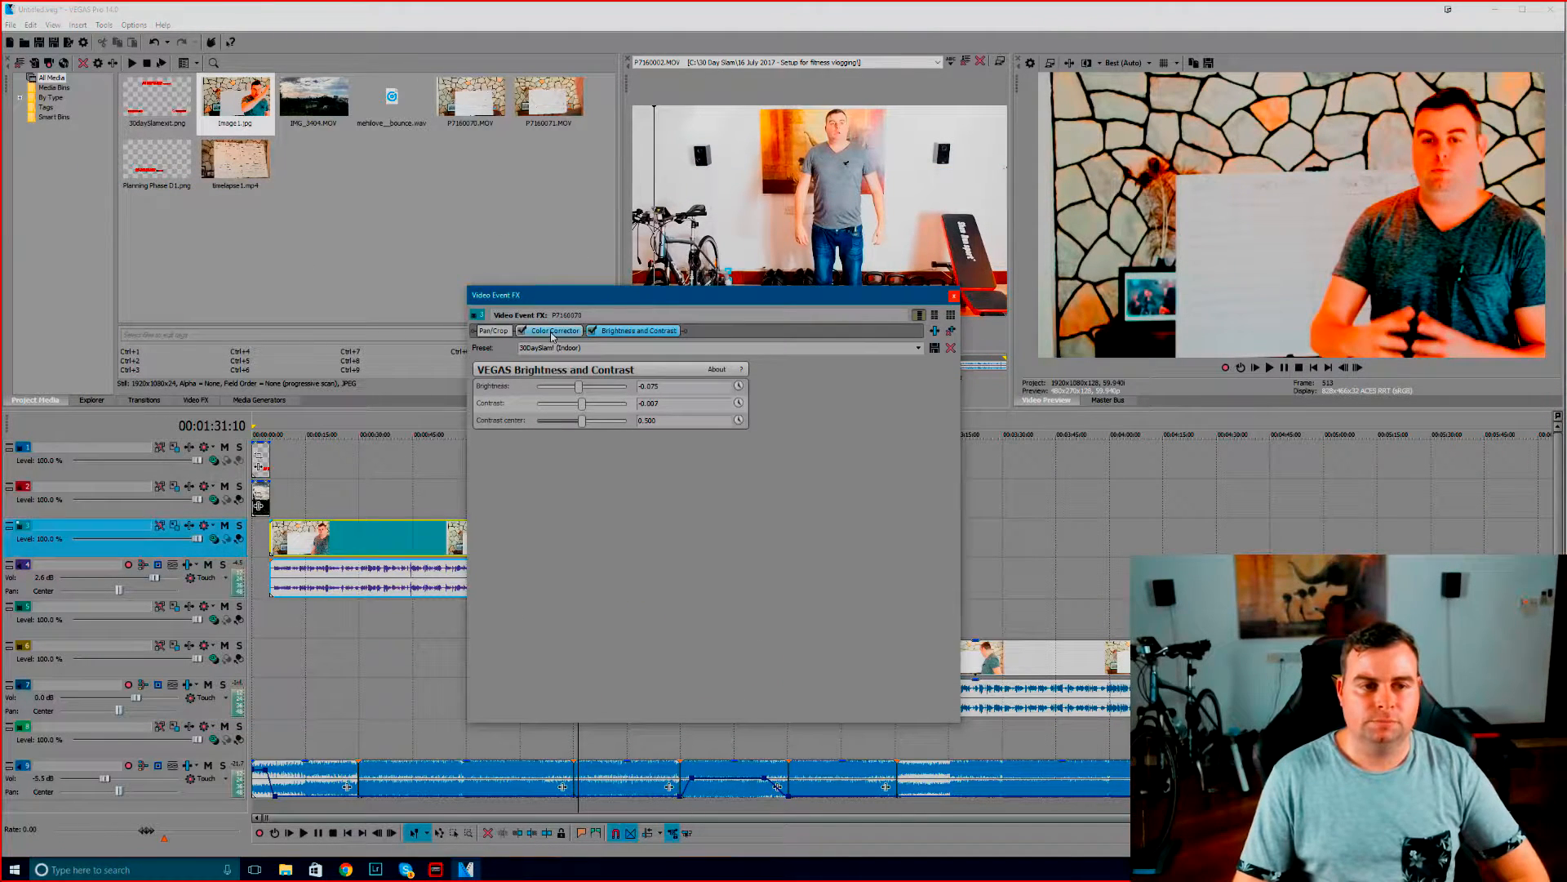
scroll(893, 526, "down", 3)
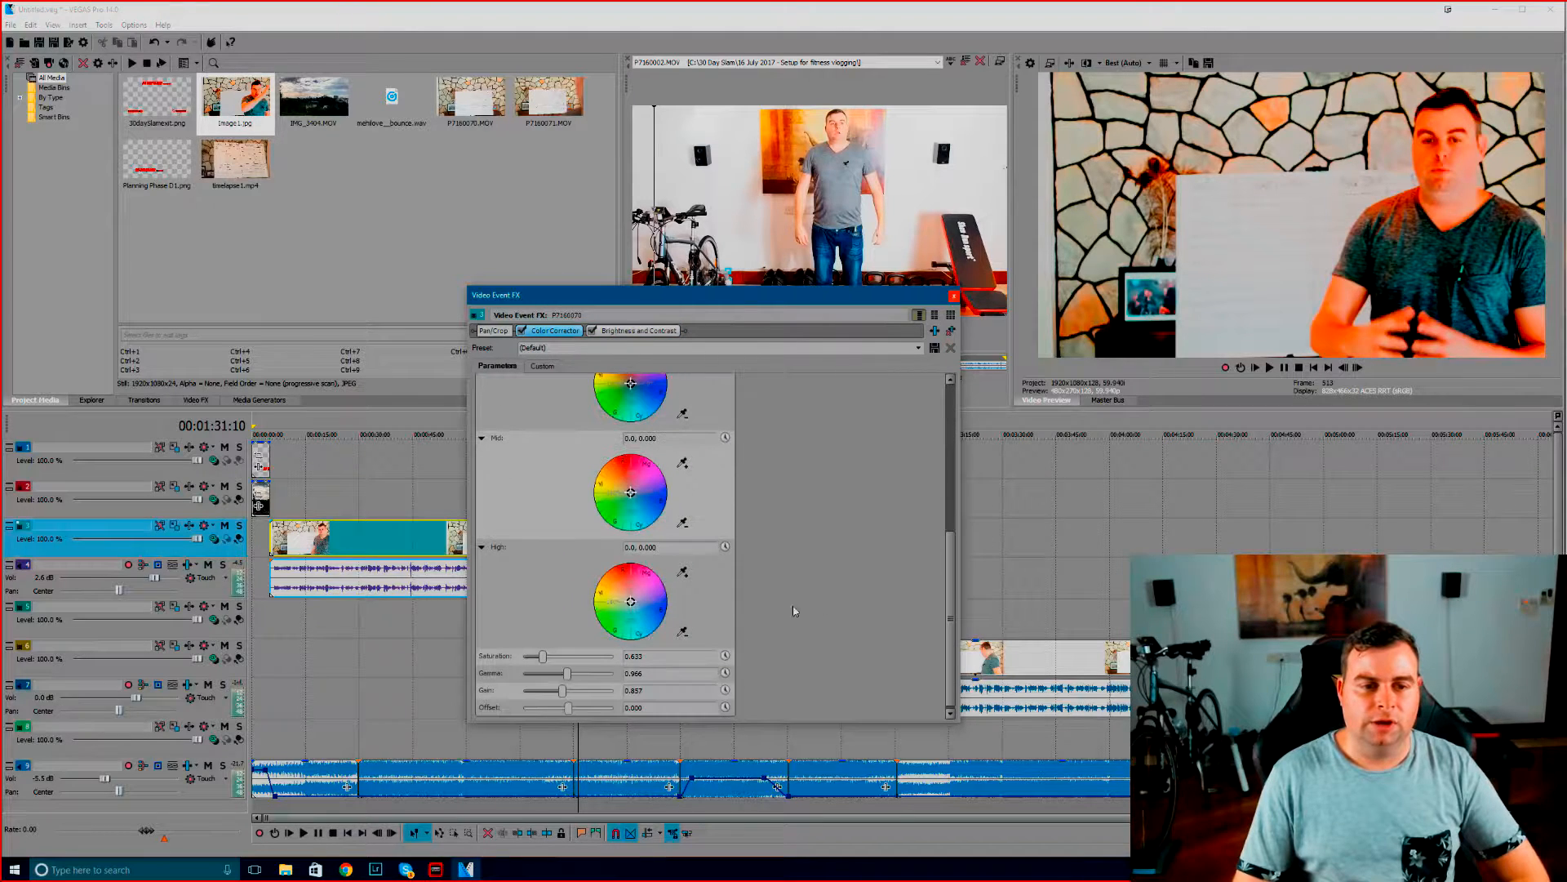
left_click_drag(544, 656, 587, 677)
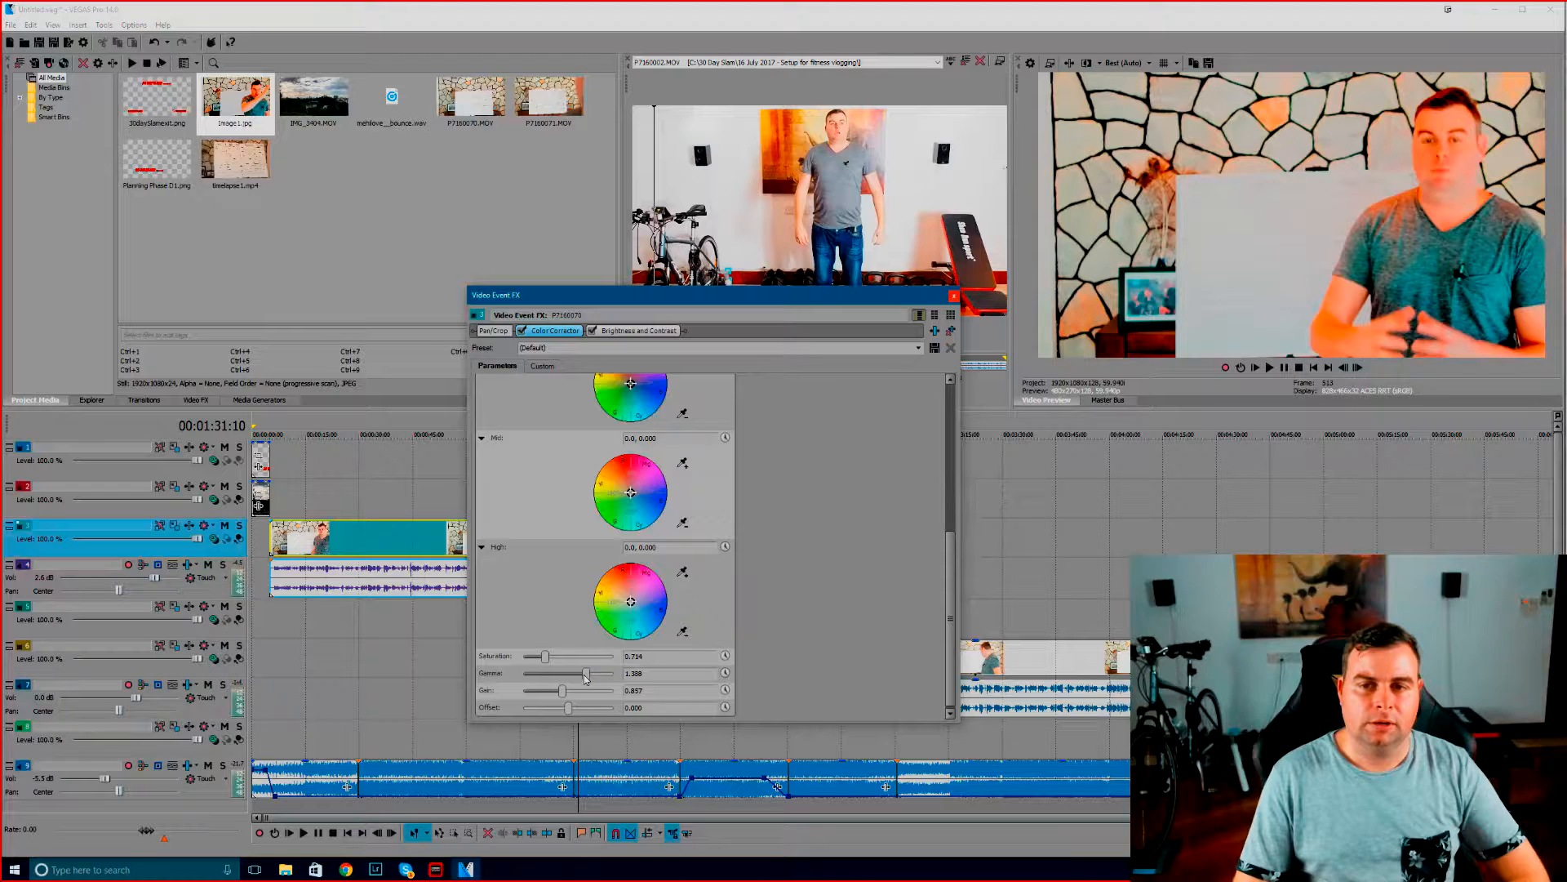
left_click_drag(587, 678, 577, 679)
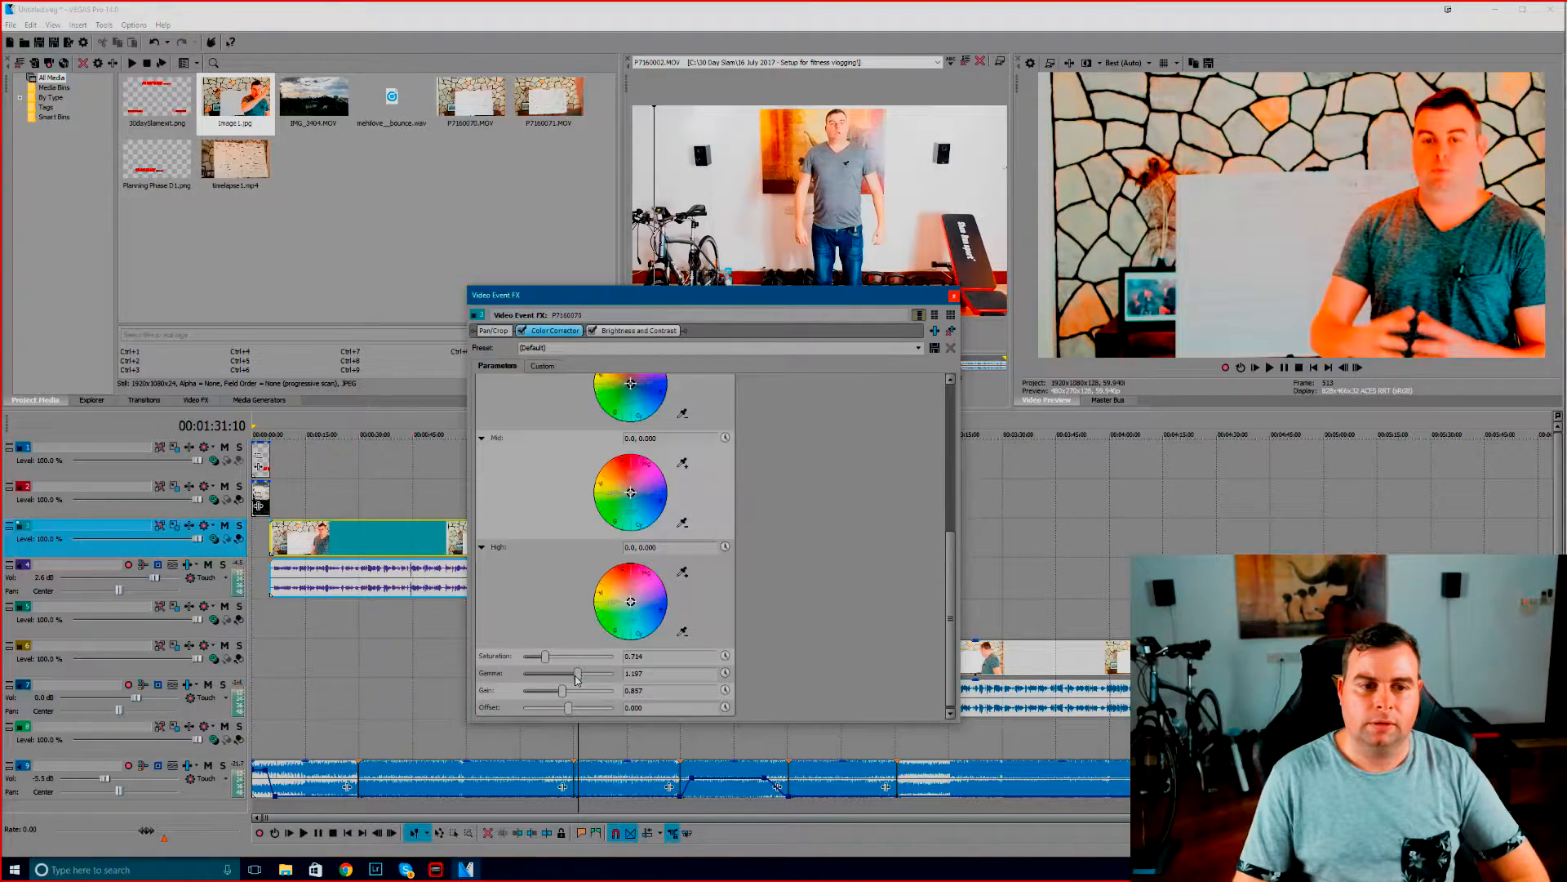
left_click(641, 331)
left_click_drag(579, 387, 578, 405)
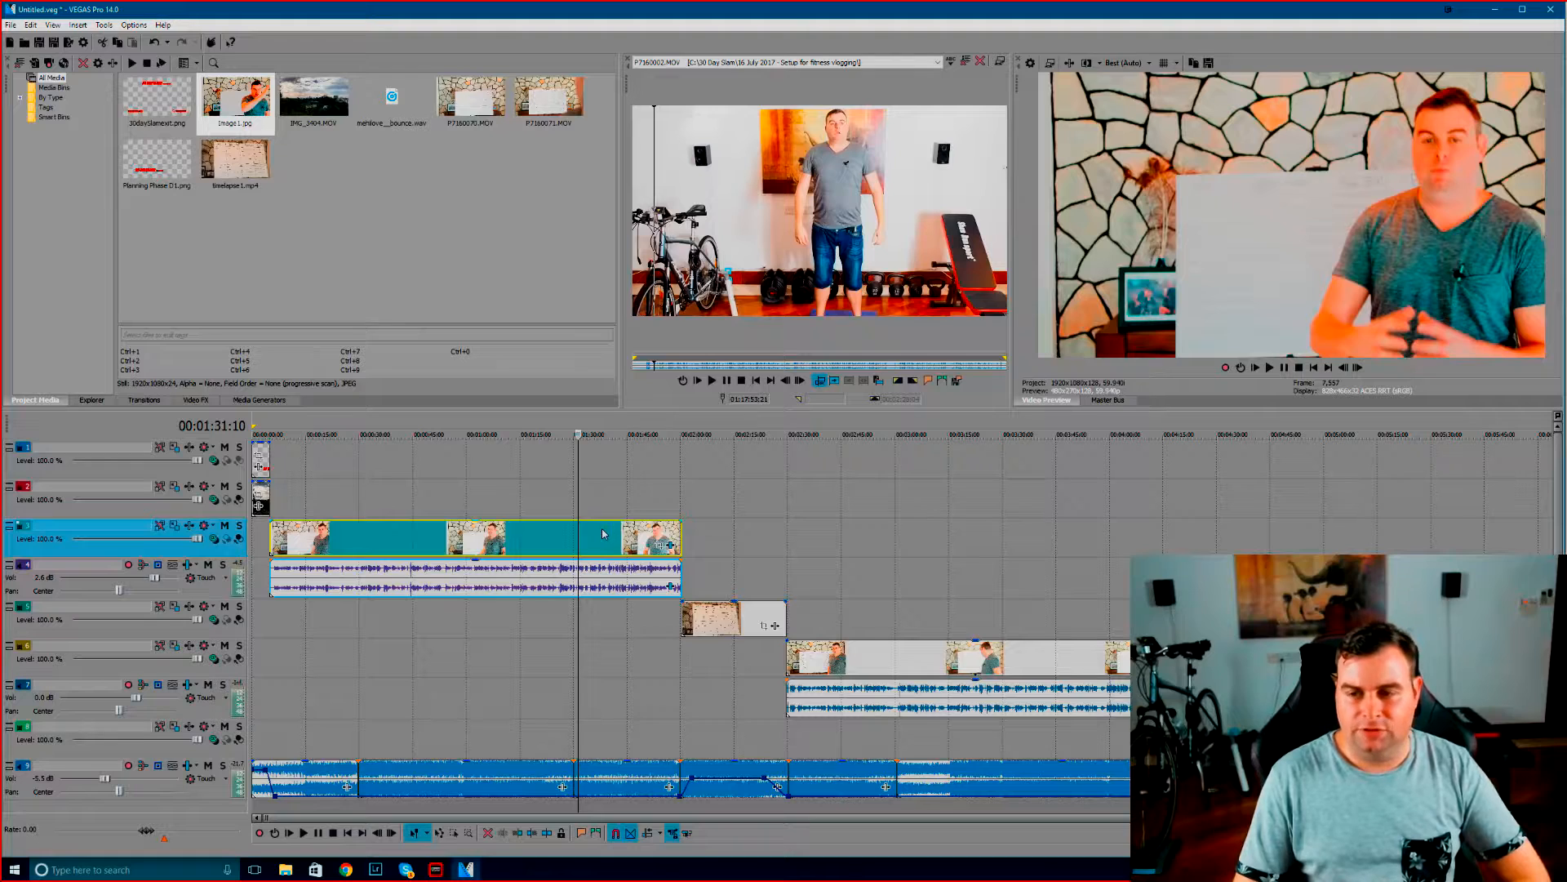
Add the VEGAS Brightness and Contrast and VEGAS Color Corrector effects to the first talking clip
right_click(602, 533)
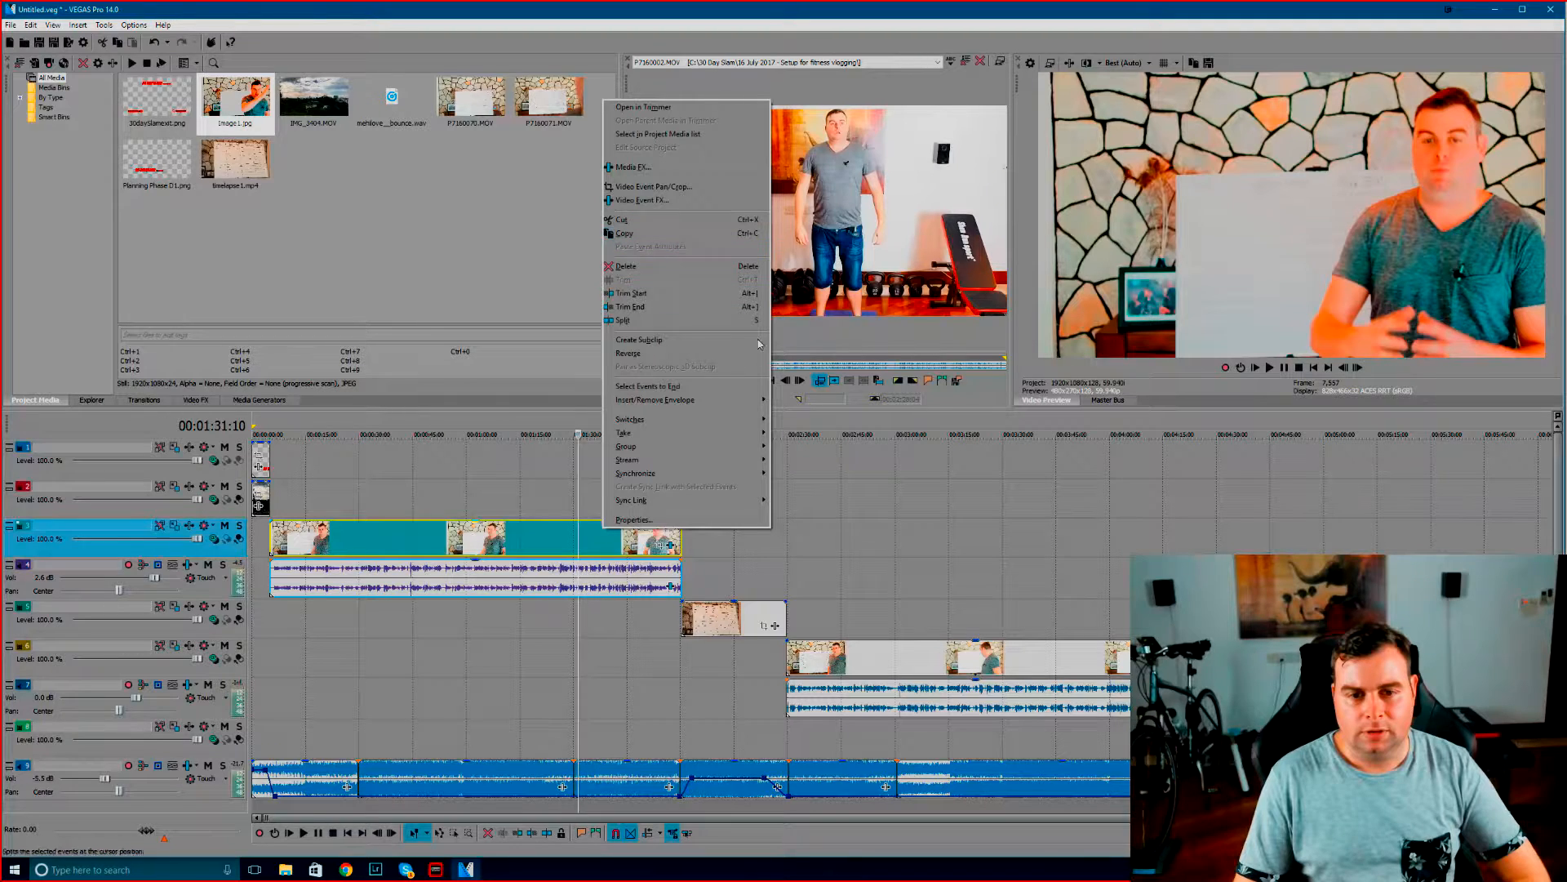
left_click(641, 200)
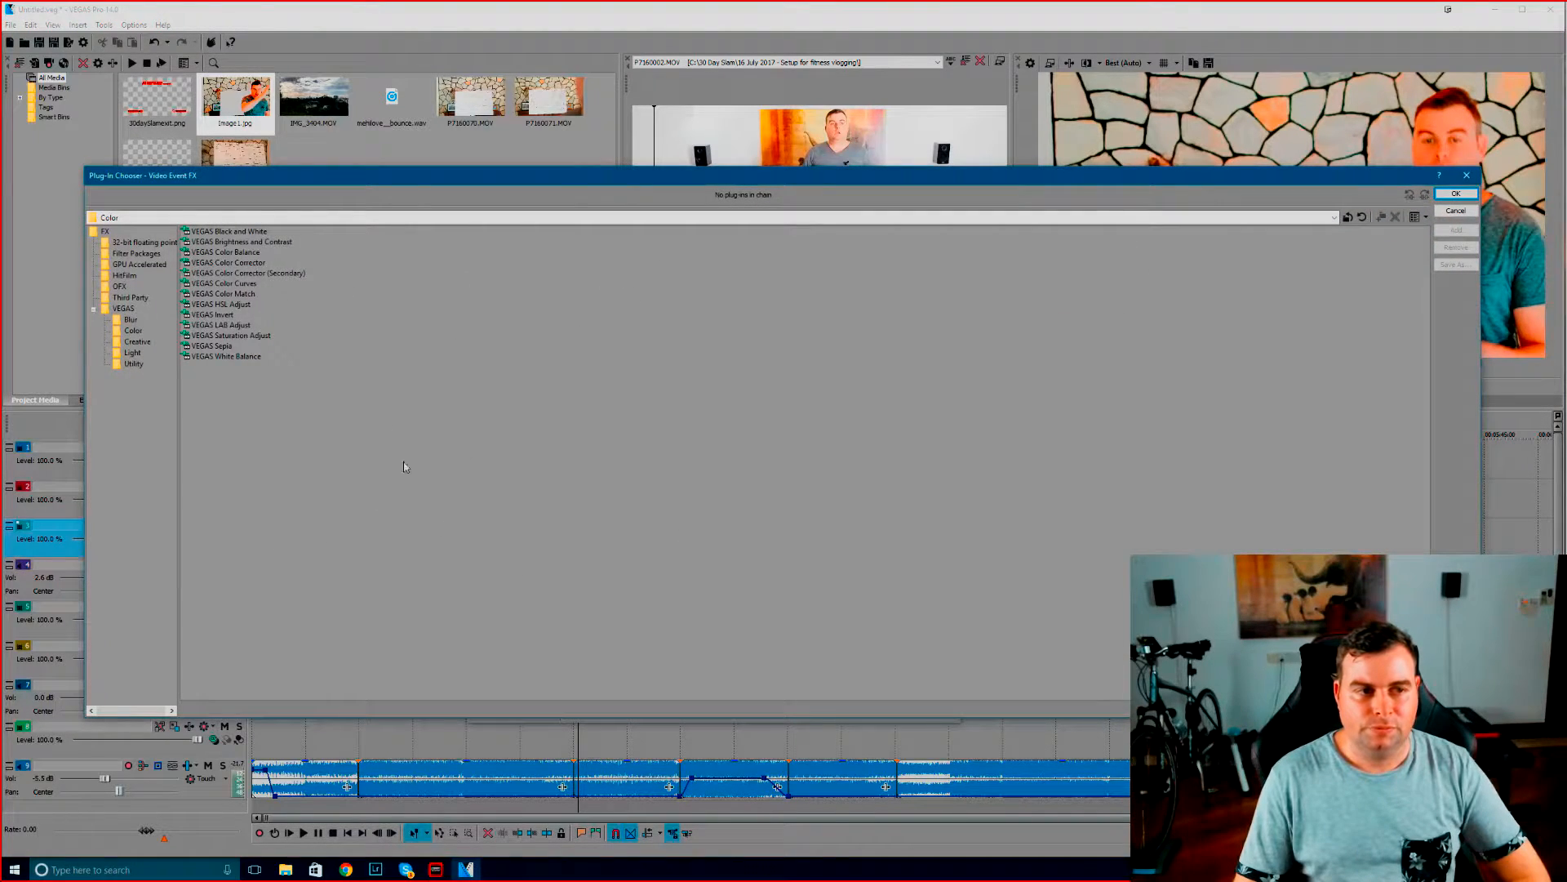
double_click(229, 242)
double_click(228, 263)
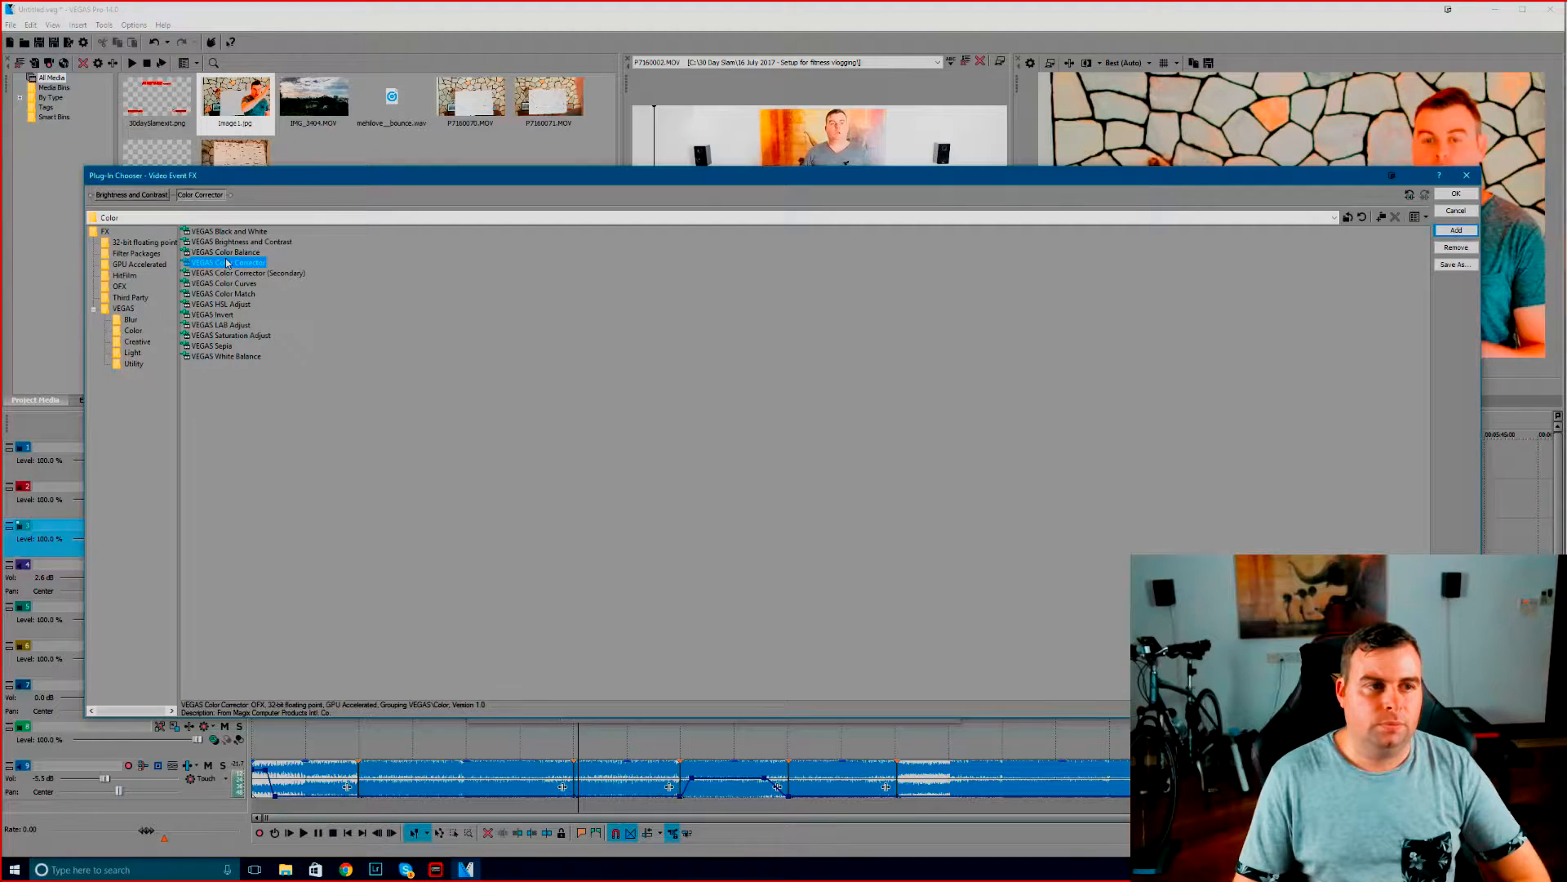
left_click(1456, 194)
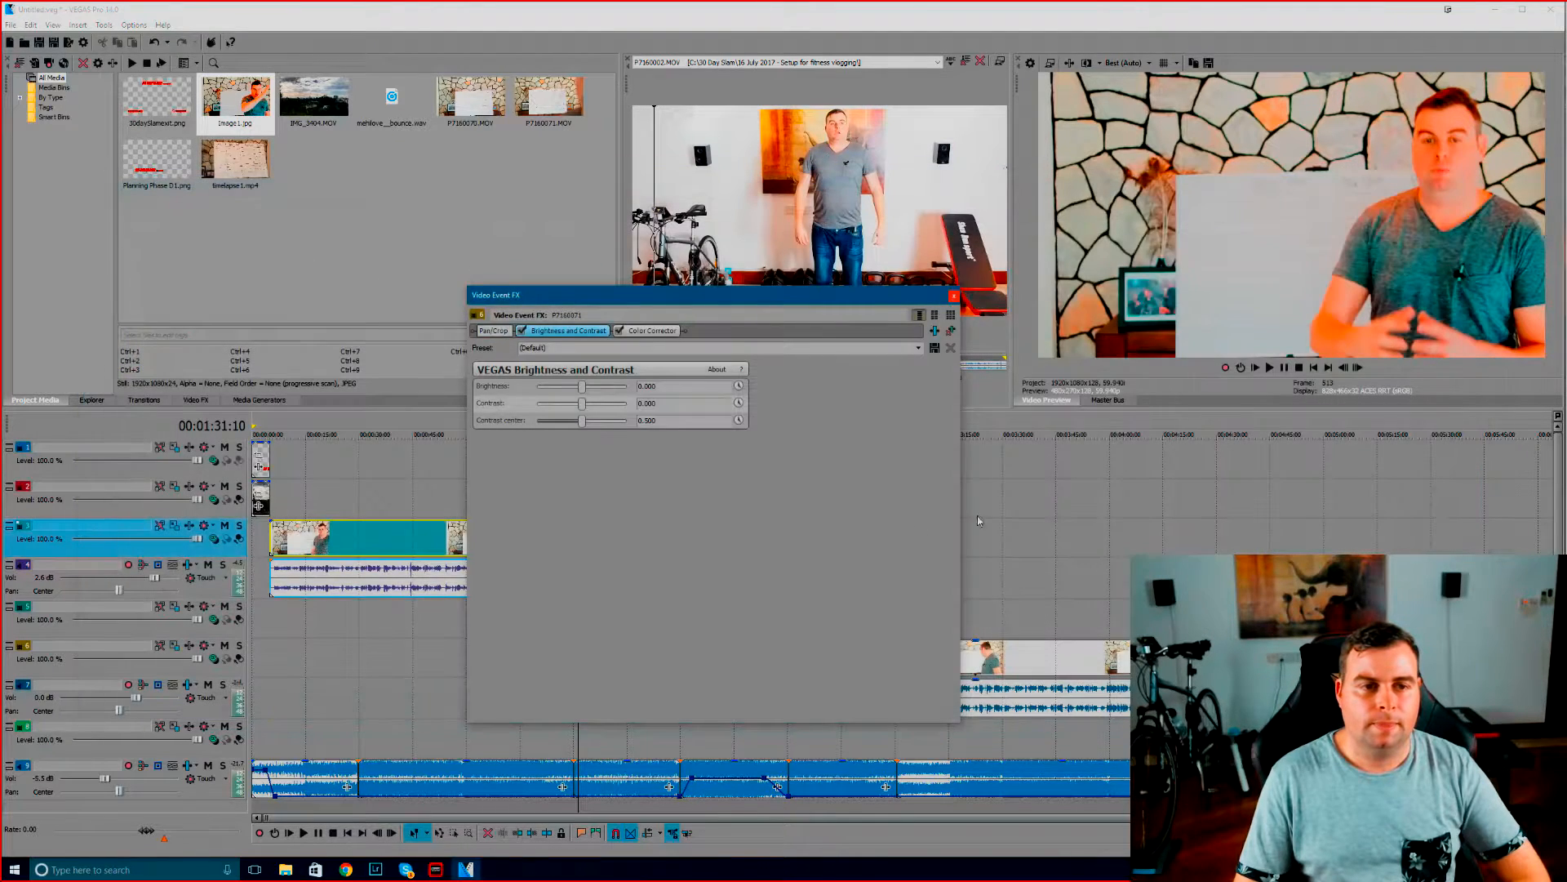
Apply the "30DaySlam! (Indoor)" preset to Brightness and Contrast, and review the Color Corrector's presets and parameters
left_click(918, 349)
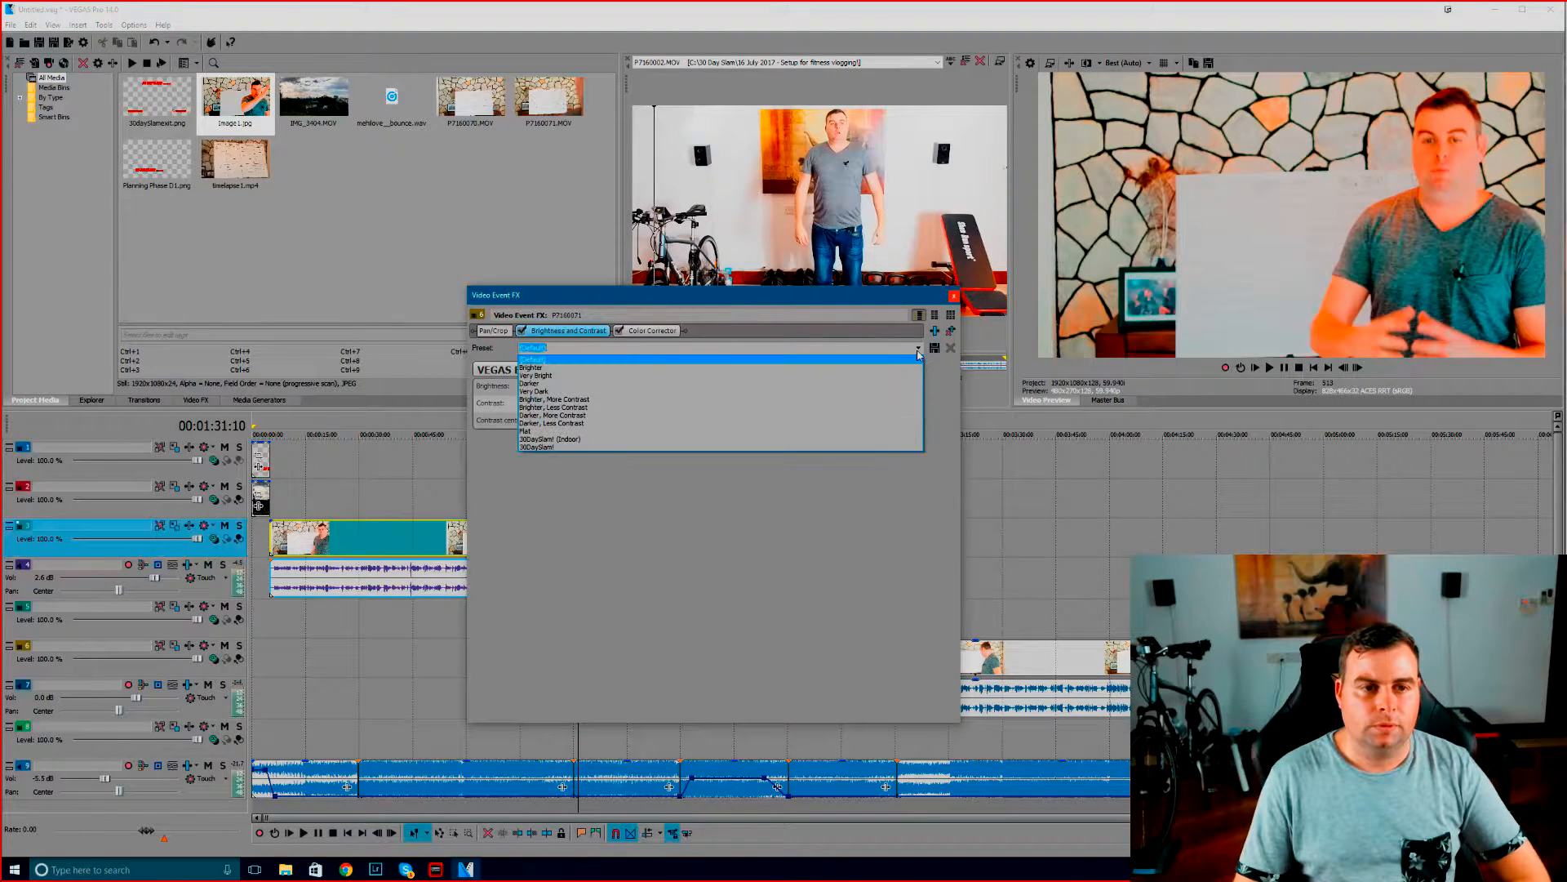
left_click(865, 439)
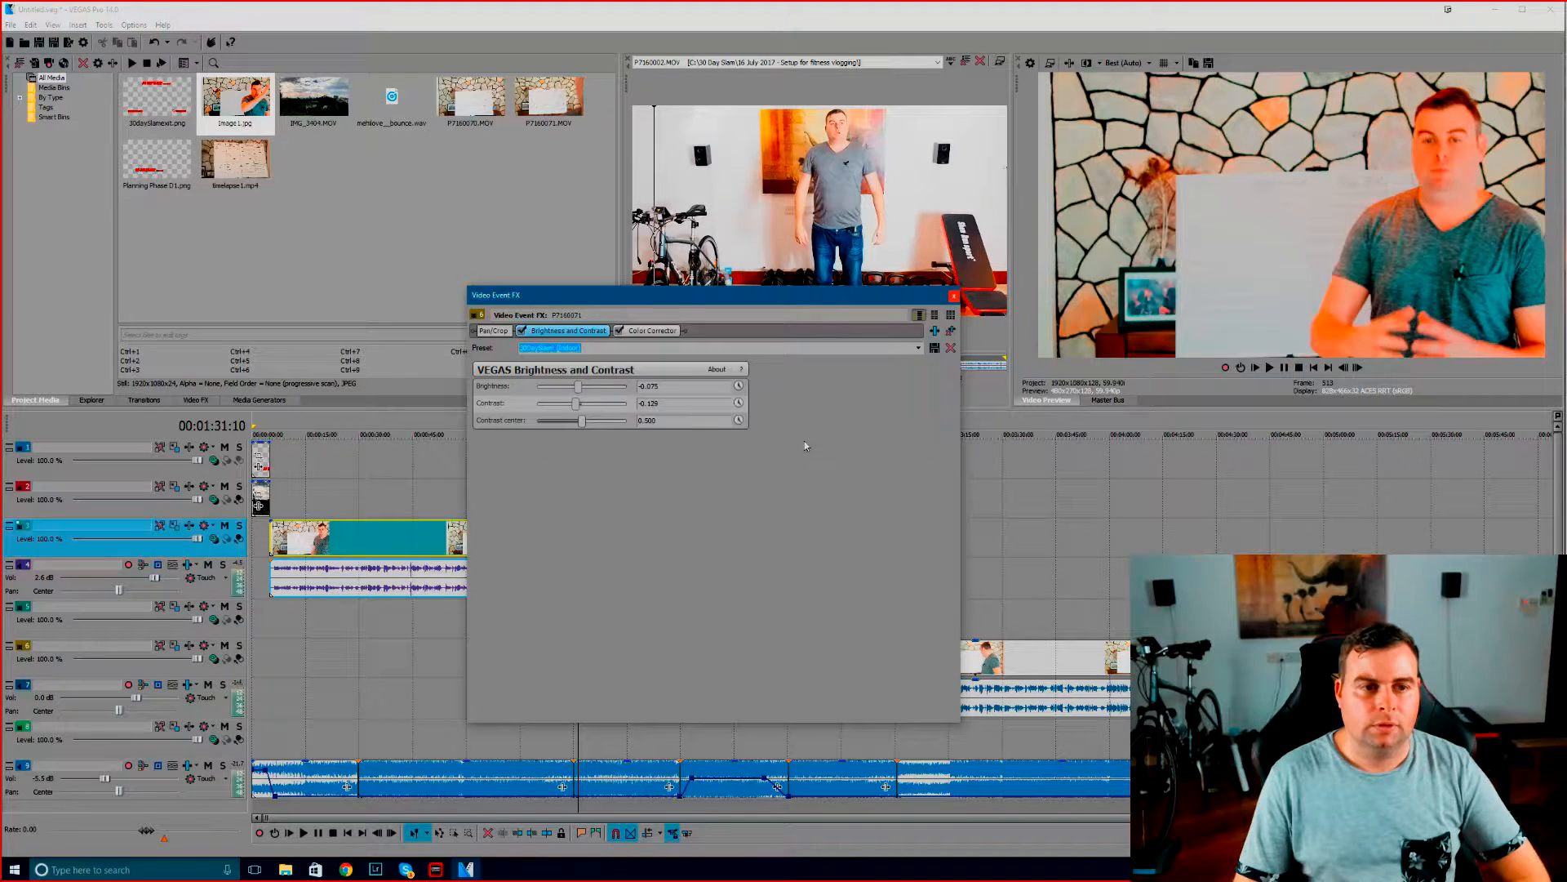
left_click(653, 330)
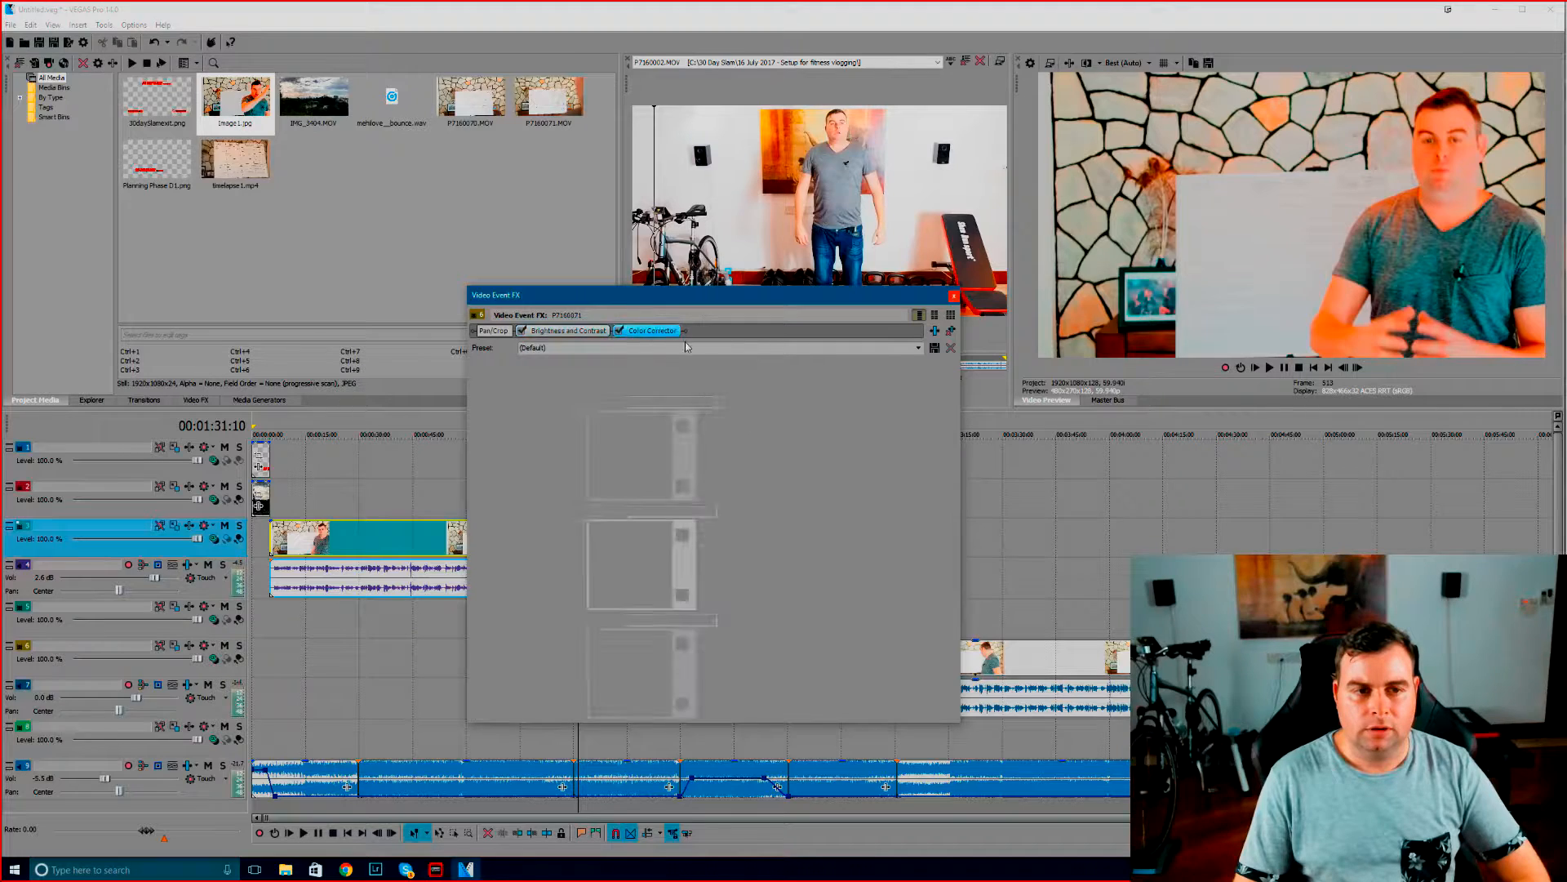
left_click(921, 347)
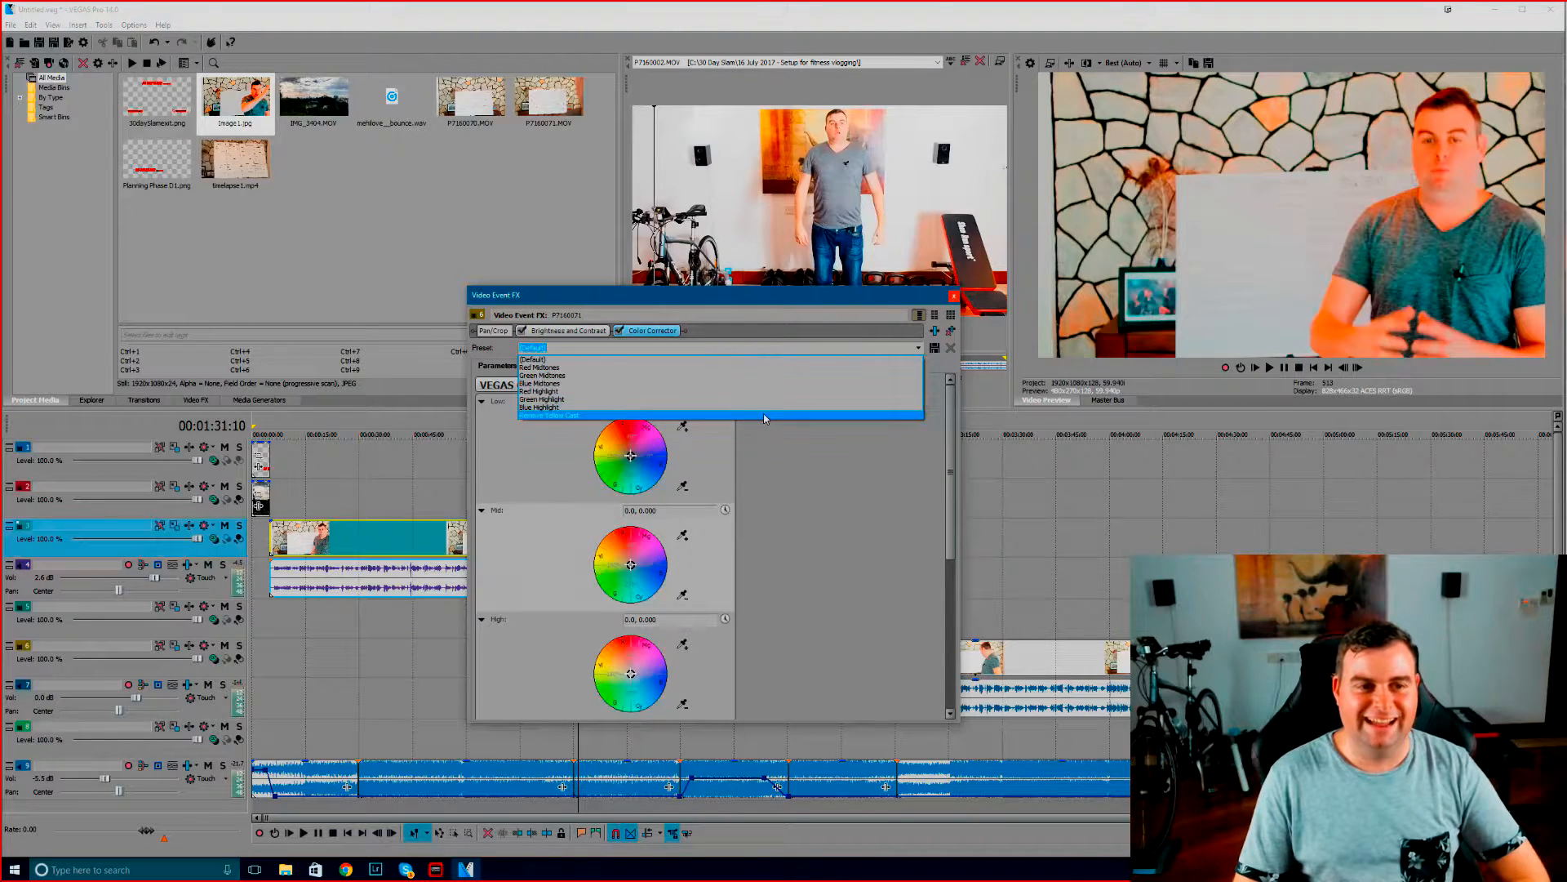
left_click(796, 493)
scroll(800, 506, "down", 2)
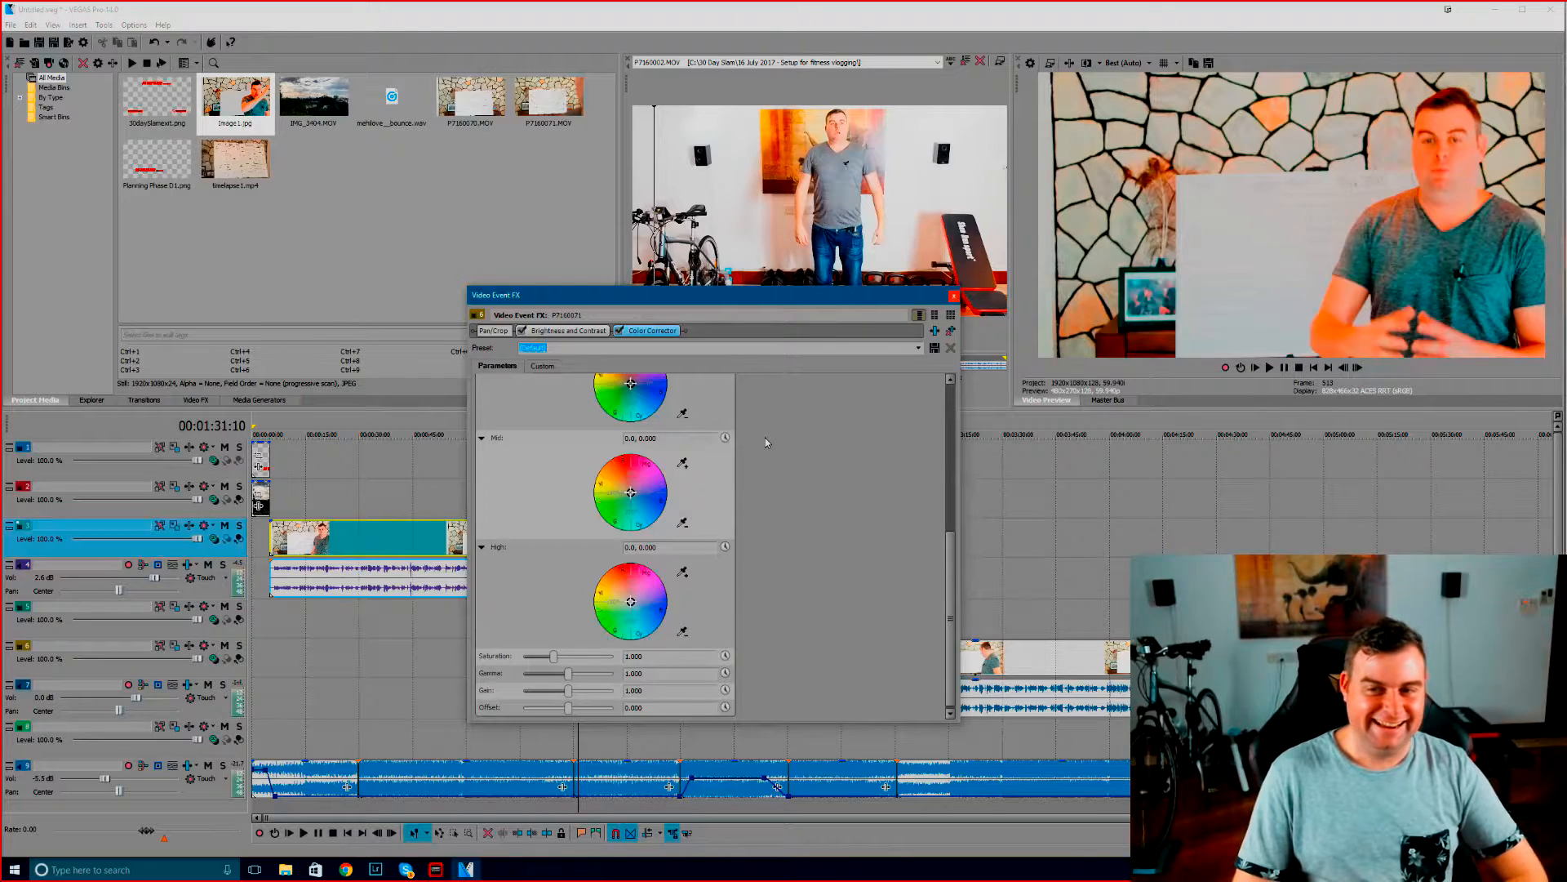
Copy the first talking clip and paste its event attributes onto the second talking clip
right_click(545, 539)
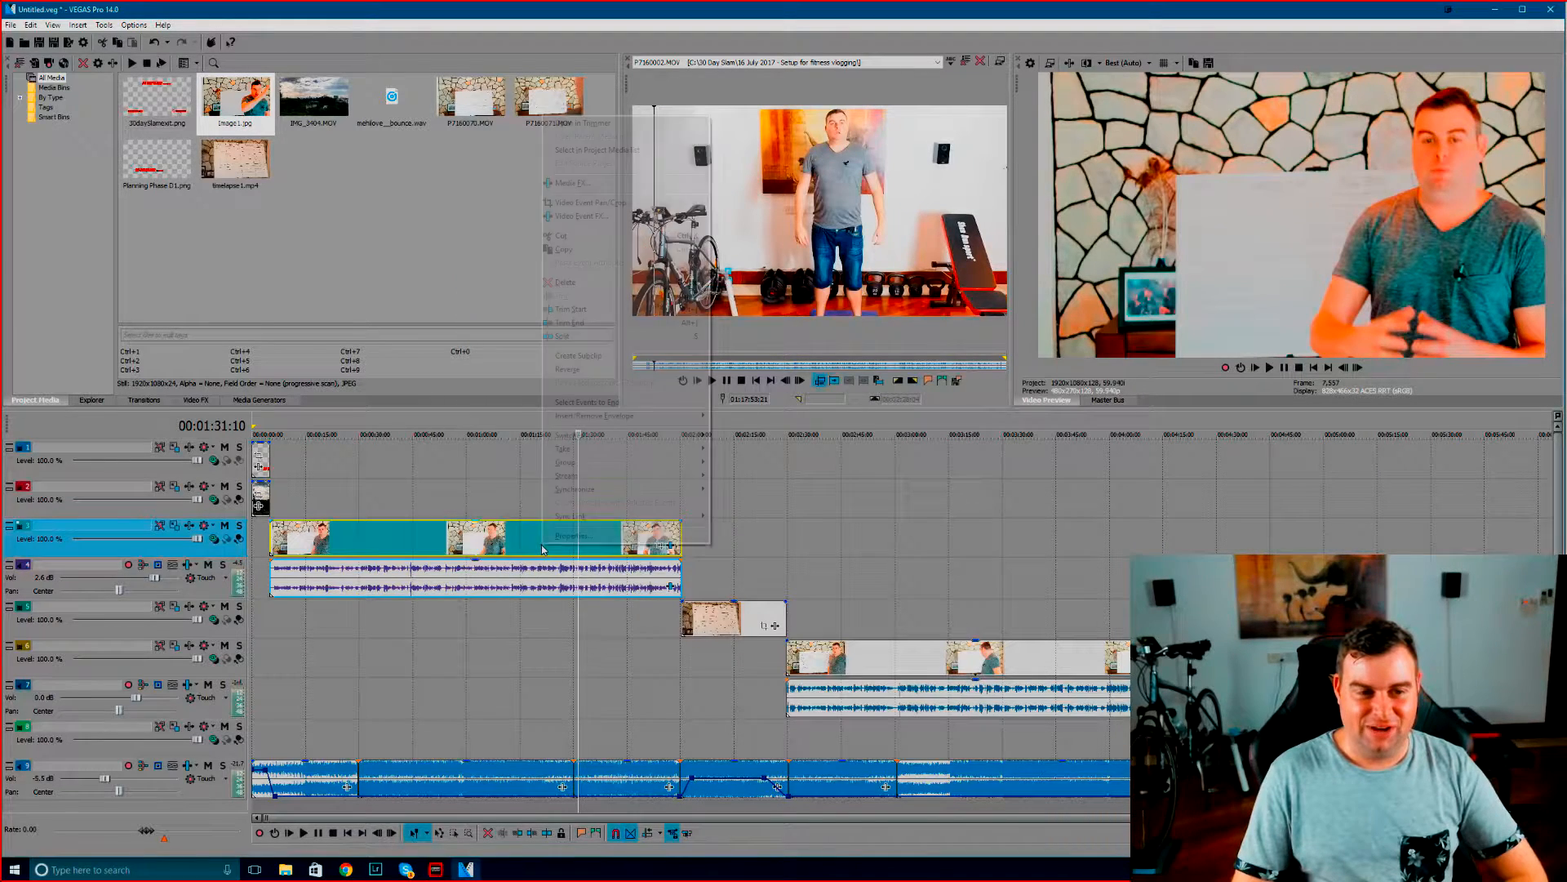
left_click(563, 249)
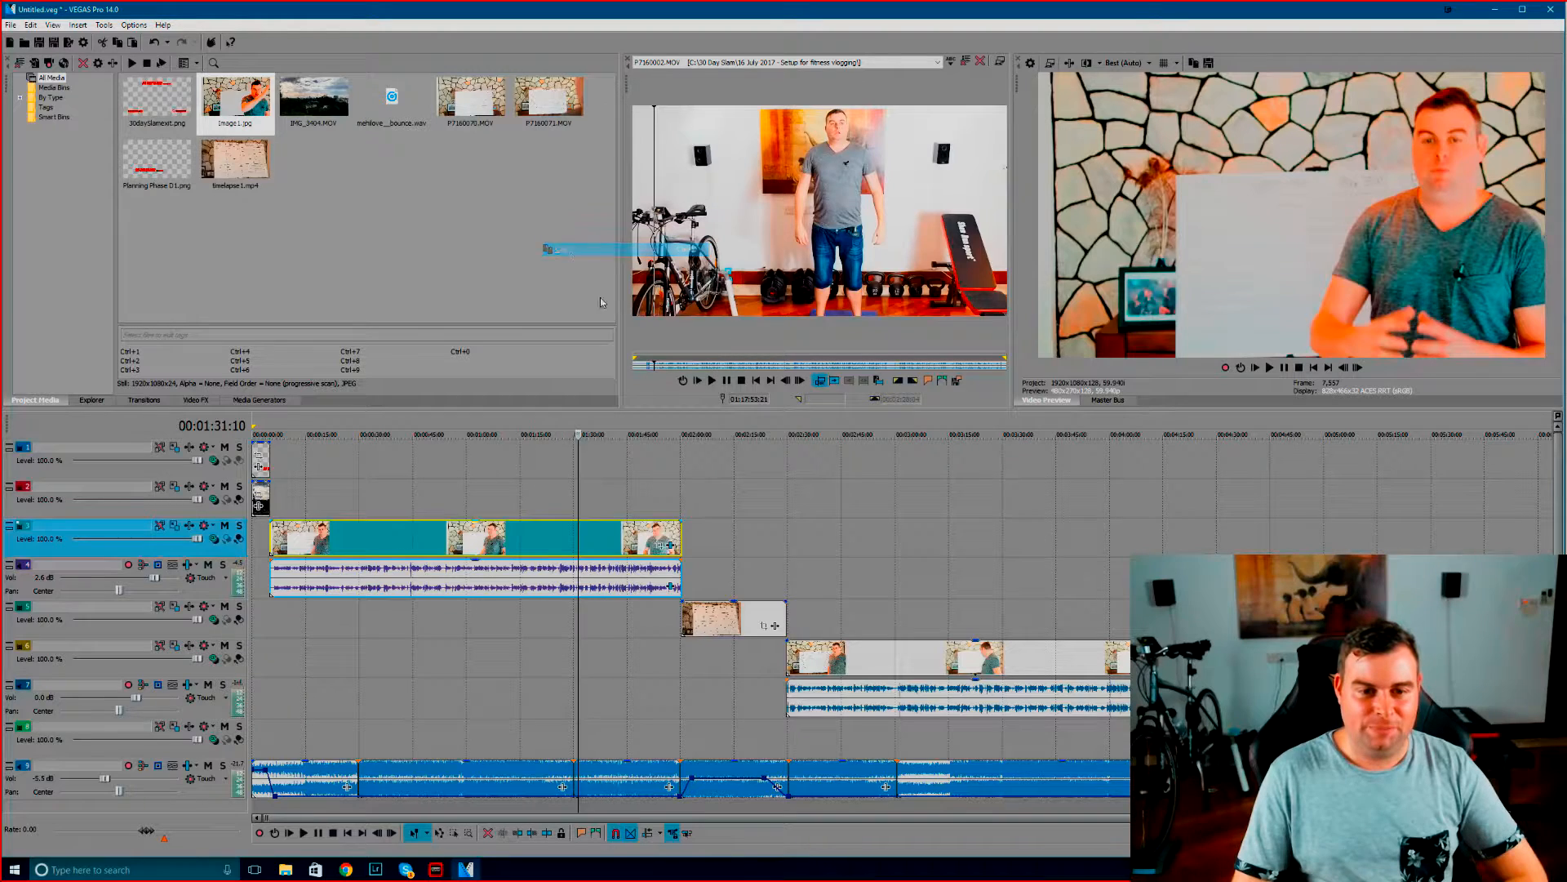
right_click(841, 656)
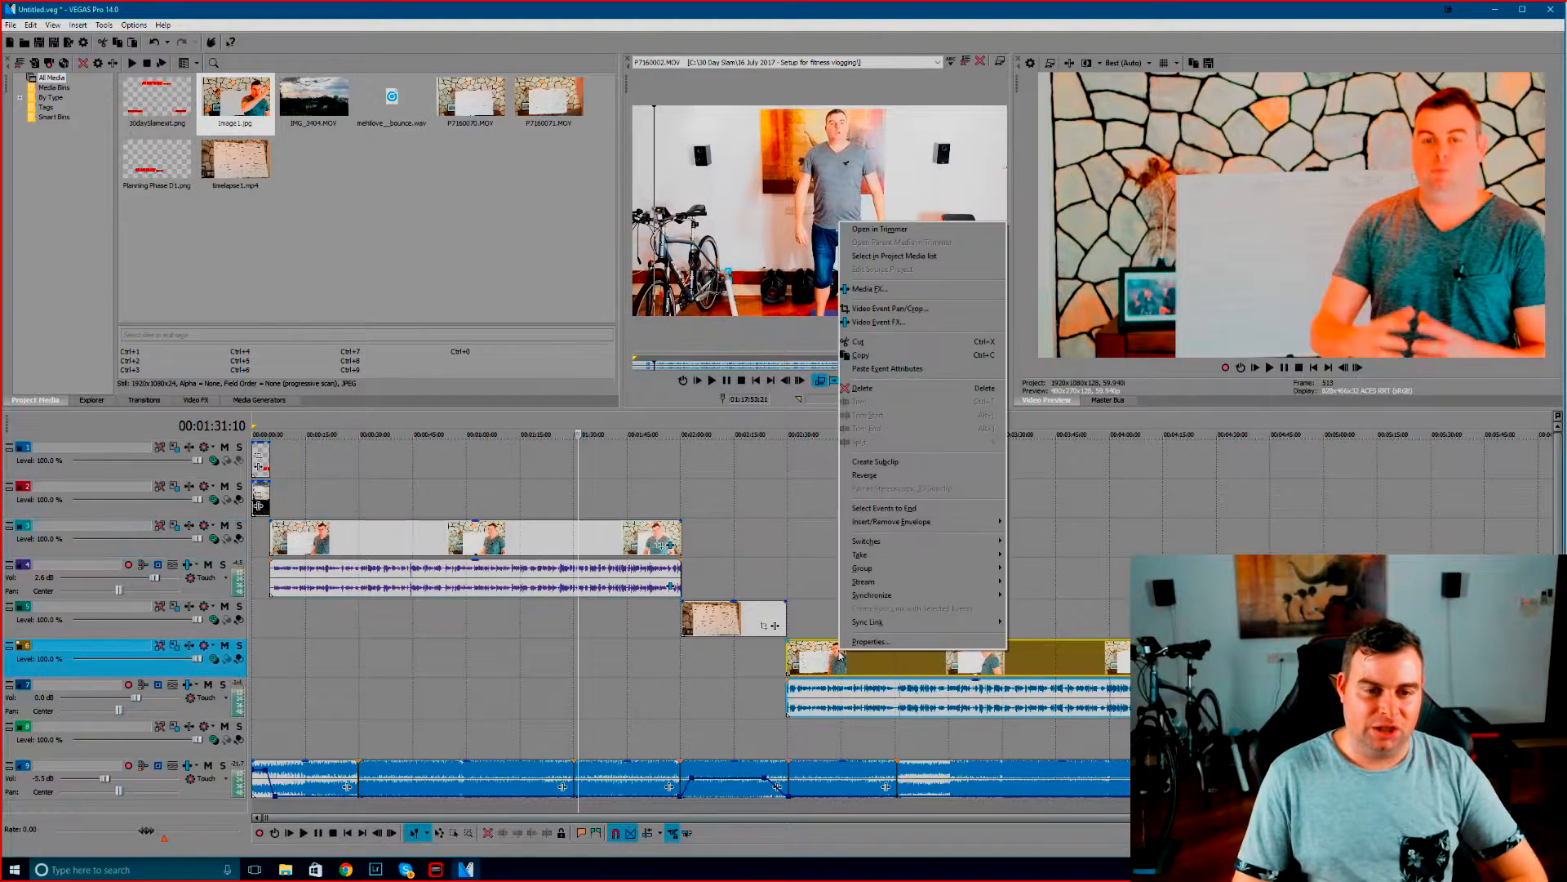
left_click(876, 371)
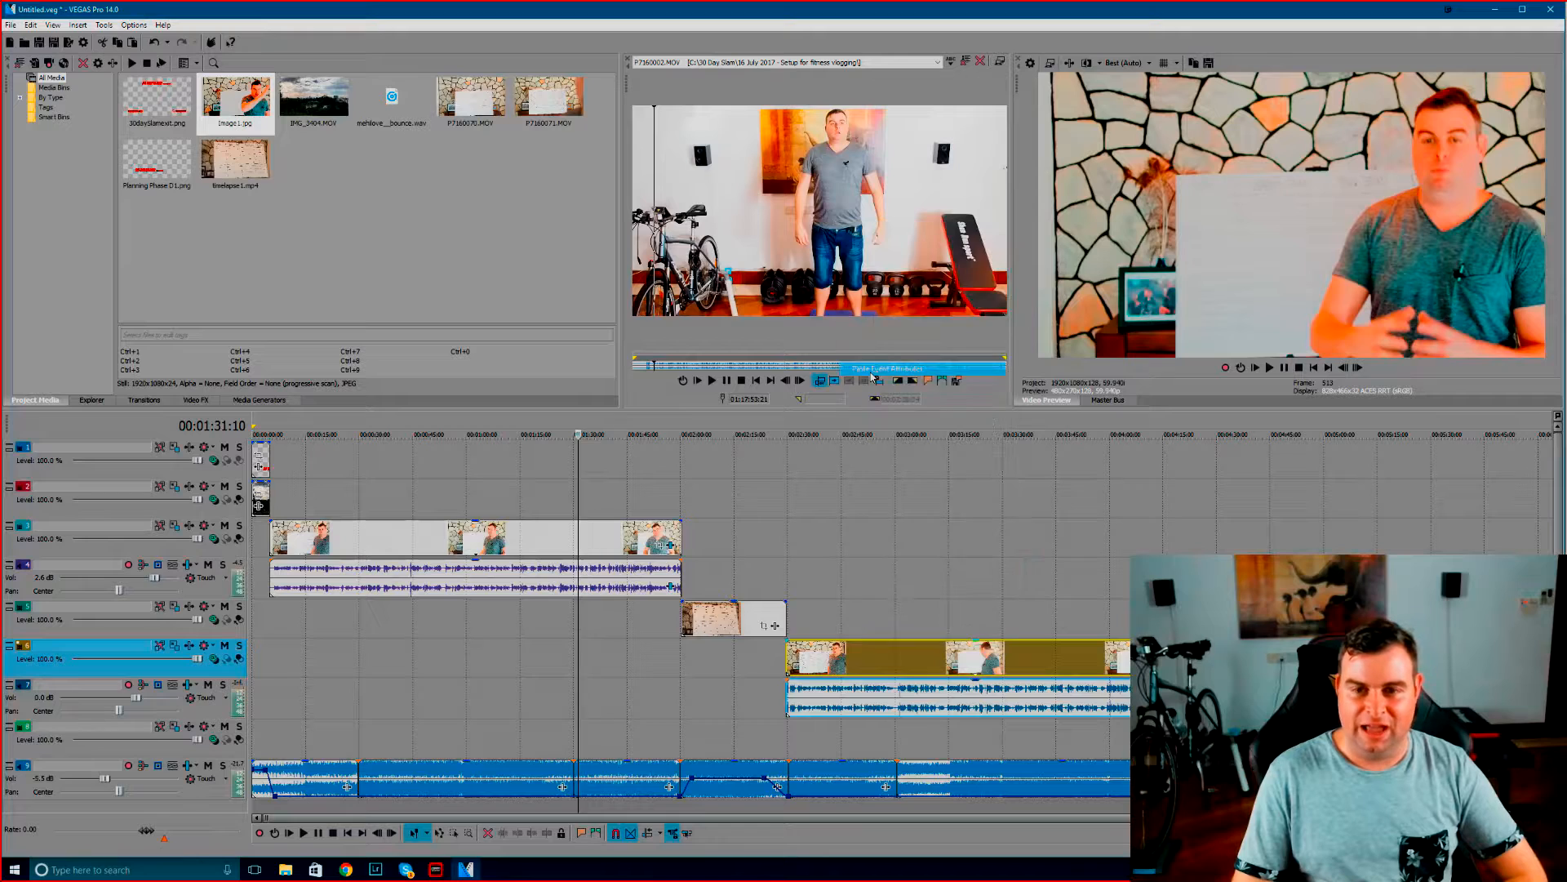